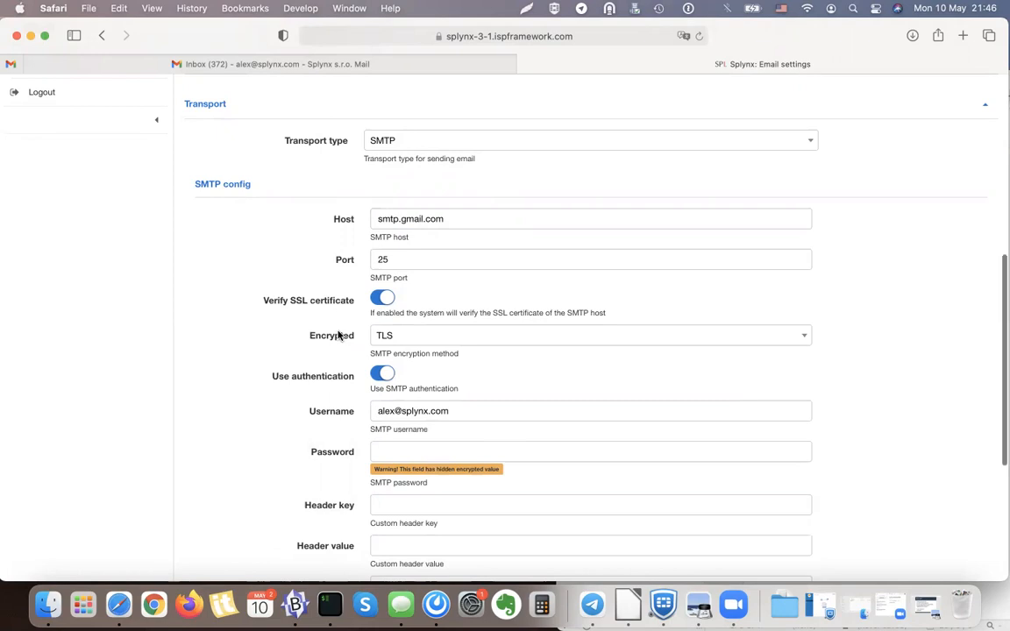
- Replace the test recipient's email address in the Test section of the email settings and save the settings
scroll(338, 335, "down", 4)
left_click(379, 341)
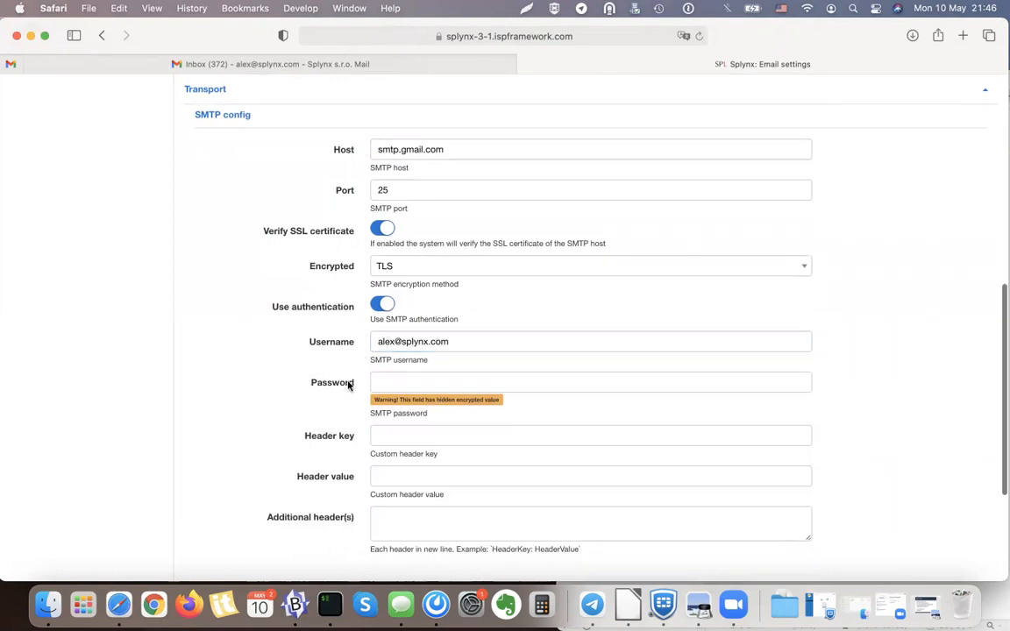
scroll(317, 379, "down", 10)
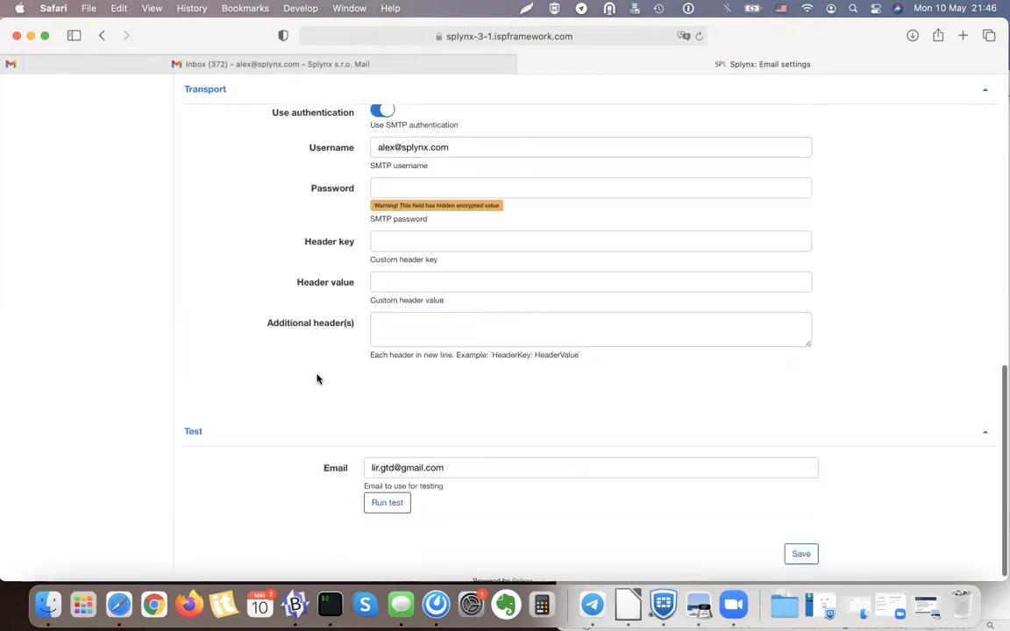
left_click(412, 455)
key("super+a")
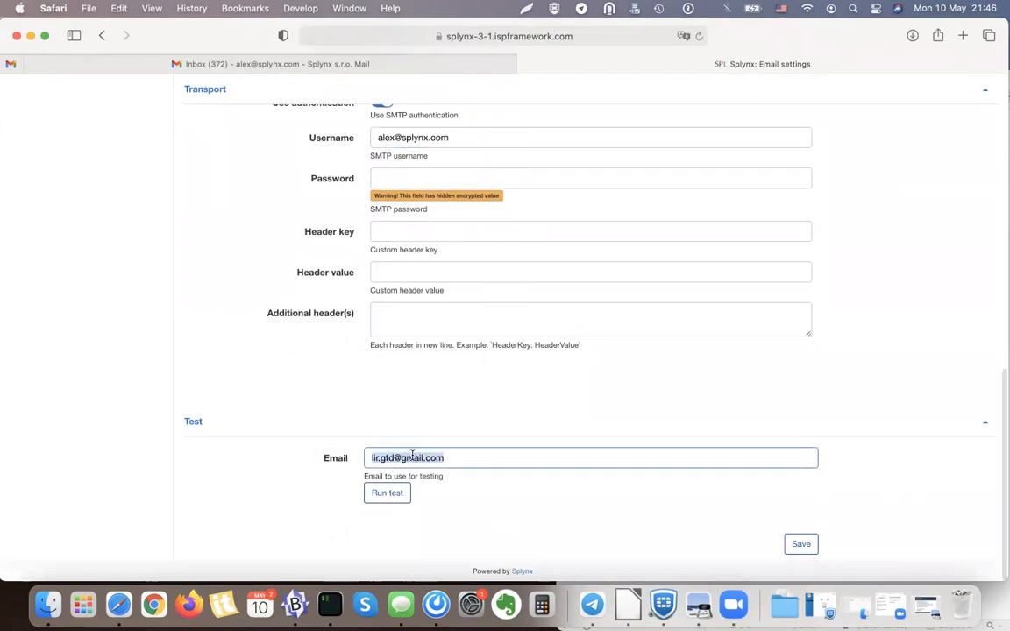
type("alexnvis")
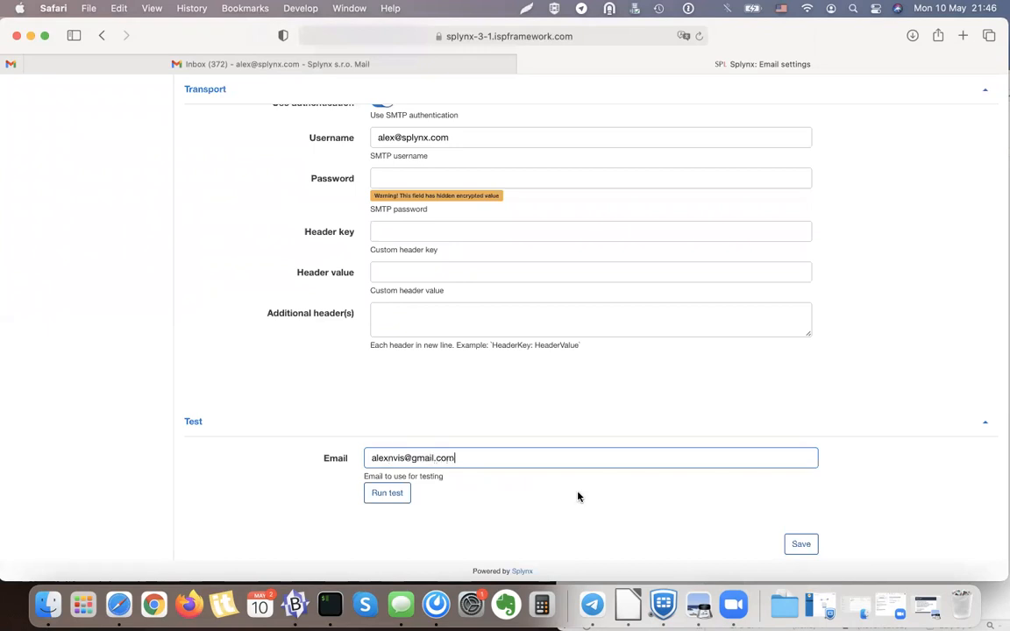
left_click(801, 543)
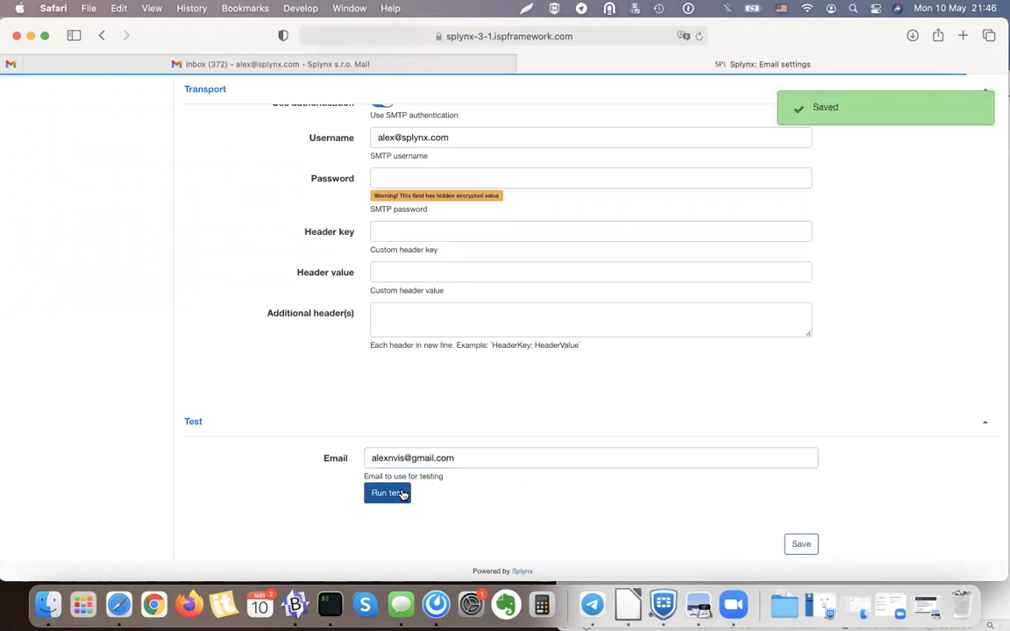
- Run the email sending test and read through its SMTP test result log
left_click(403, 494)
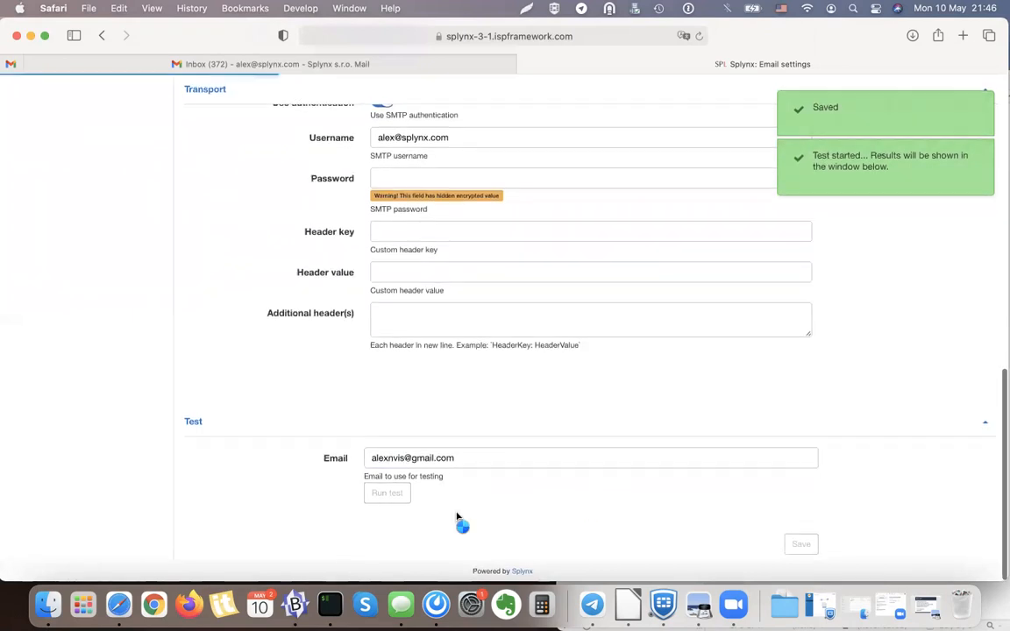
scroll(455, 518, "down", 10)
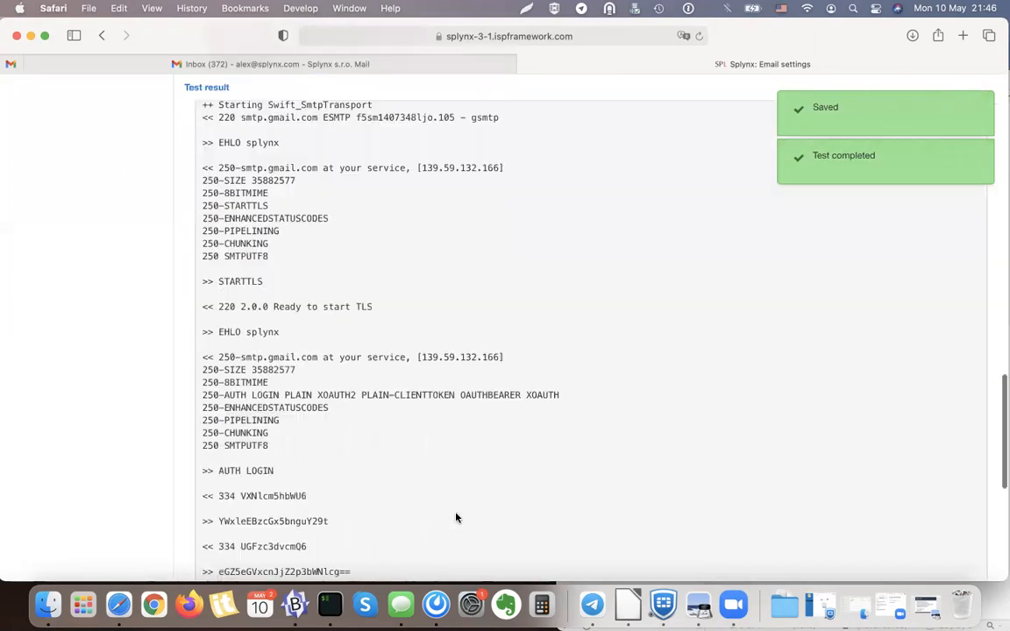
scroll(456, 518, "down", 5)
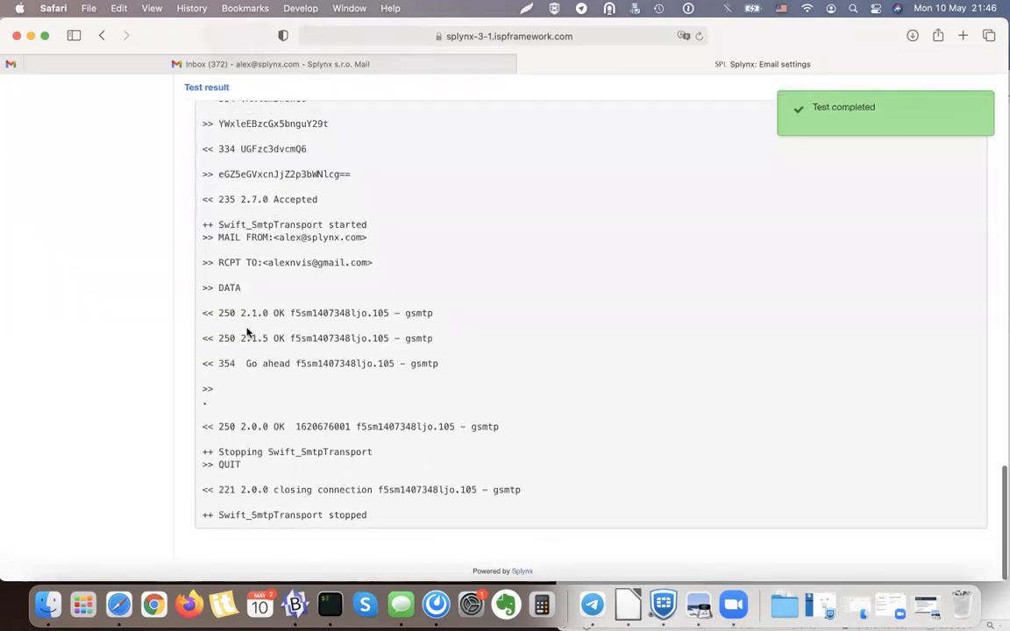
scroll(498, 334, "up", 3)
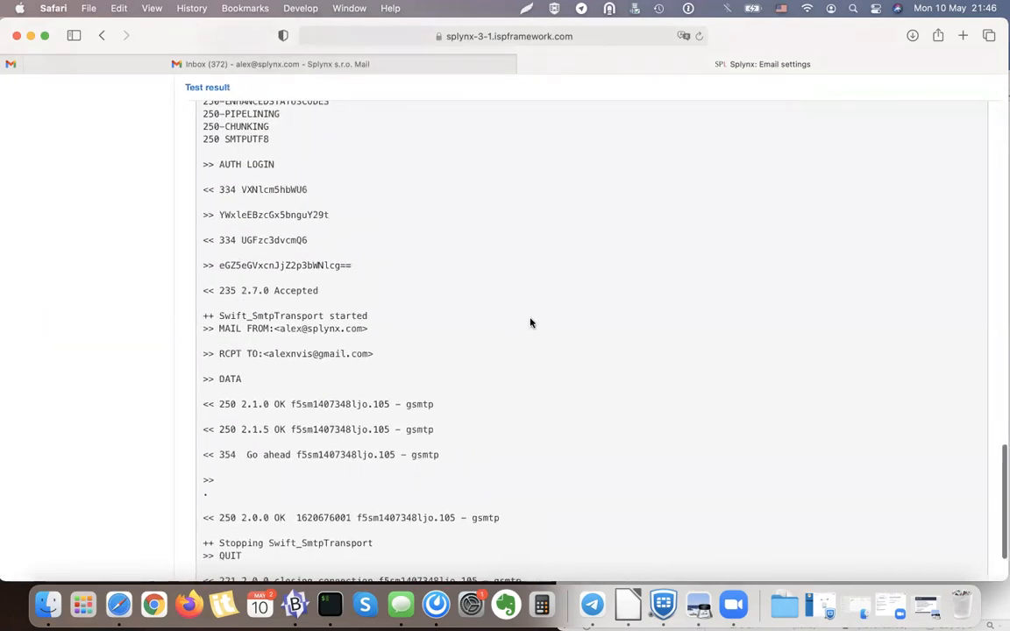
- Examine the Send to address that redirects all outgoing emails in the Email address section
scroll(529, 322, "up", 15)
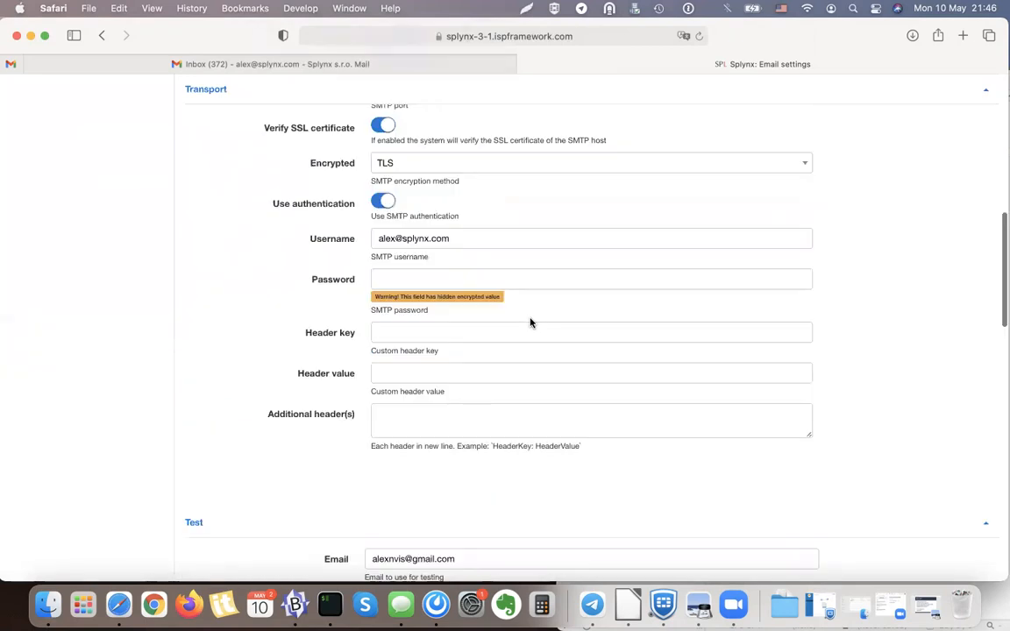
scroll(530, 323, "up", 10)
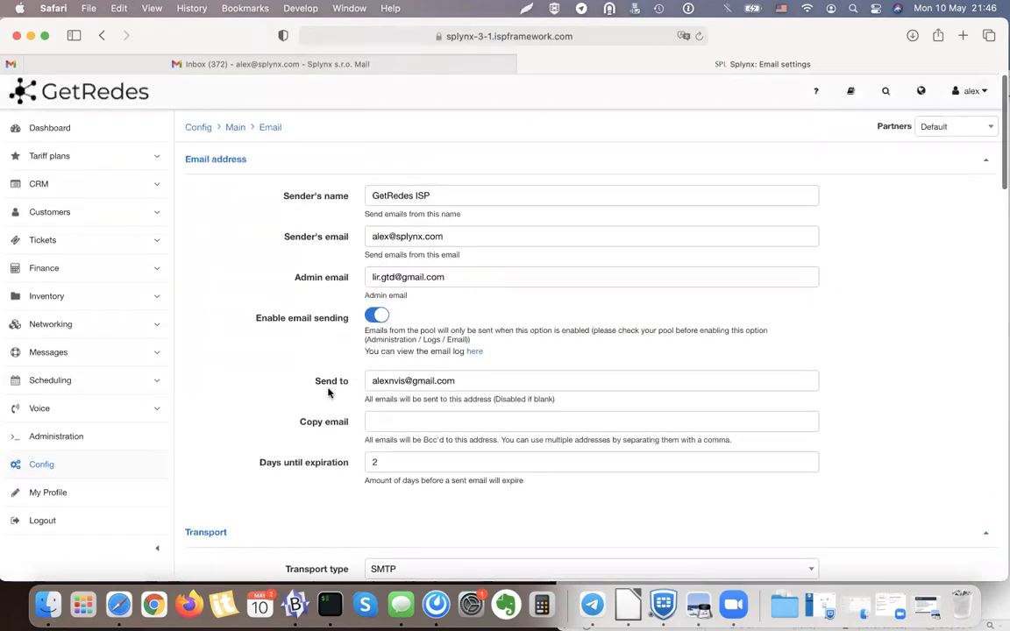
triple_click(322, 383)
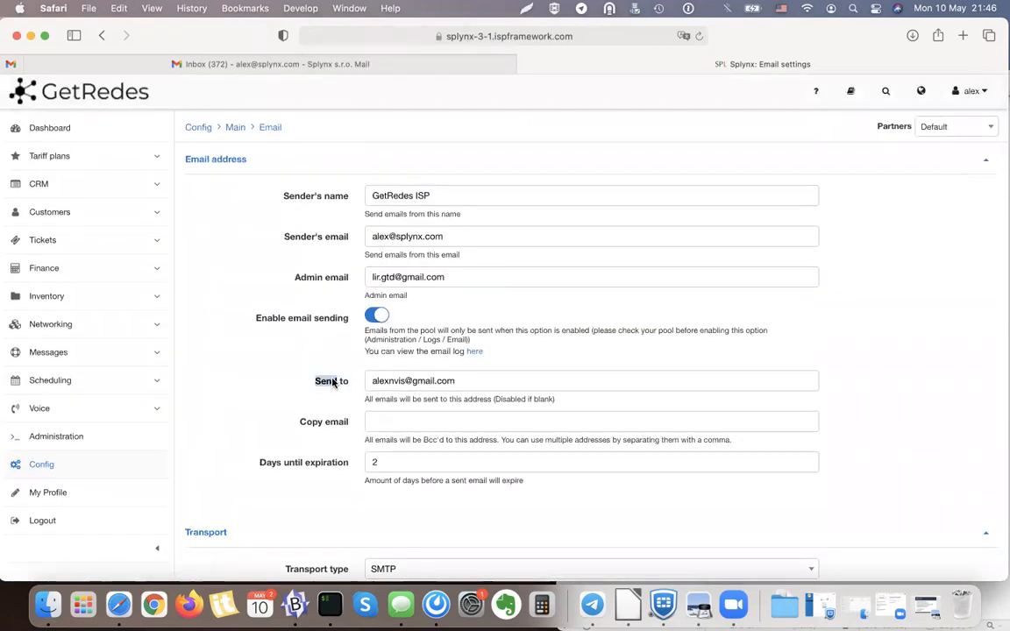
left_click(329, 383)
left_click(367, 383)
left_click_drag(466, 380, 347, 380)
left_click(414, 383)
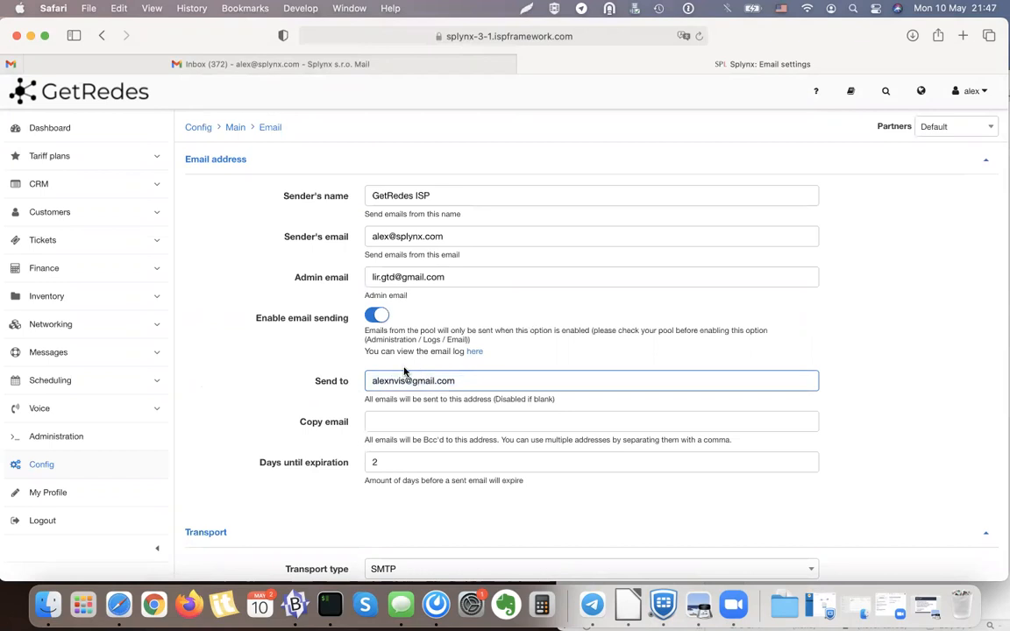
left_click(313, 349)
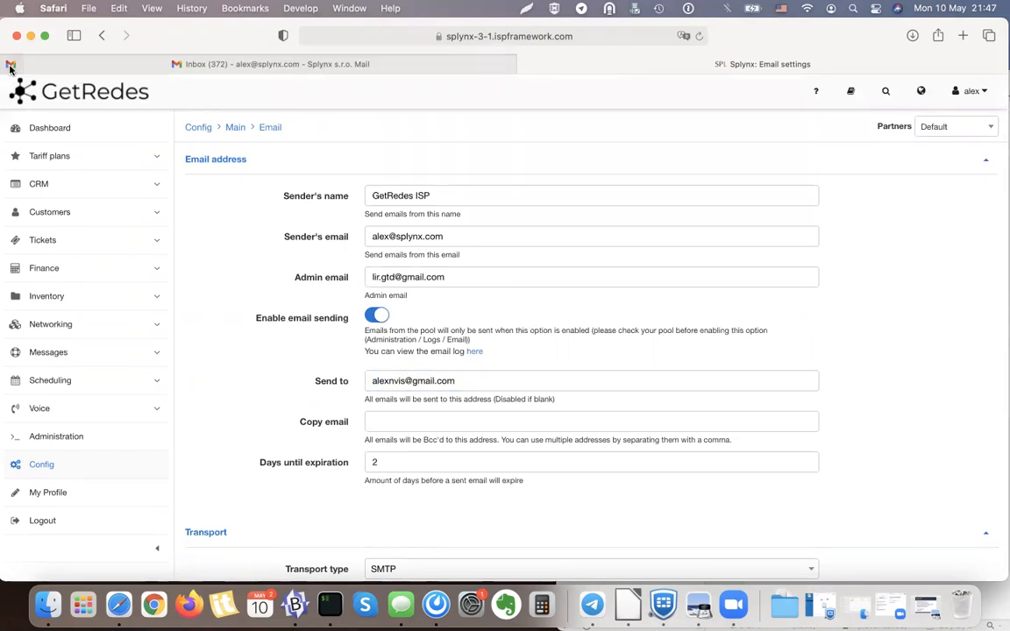
- Open the first customer's record from the customers list
left_click(44, 214)
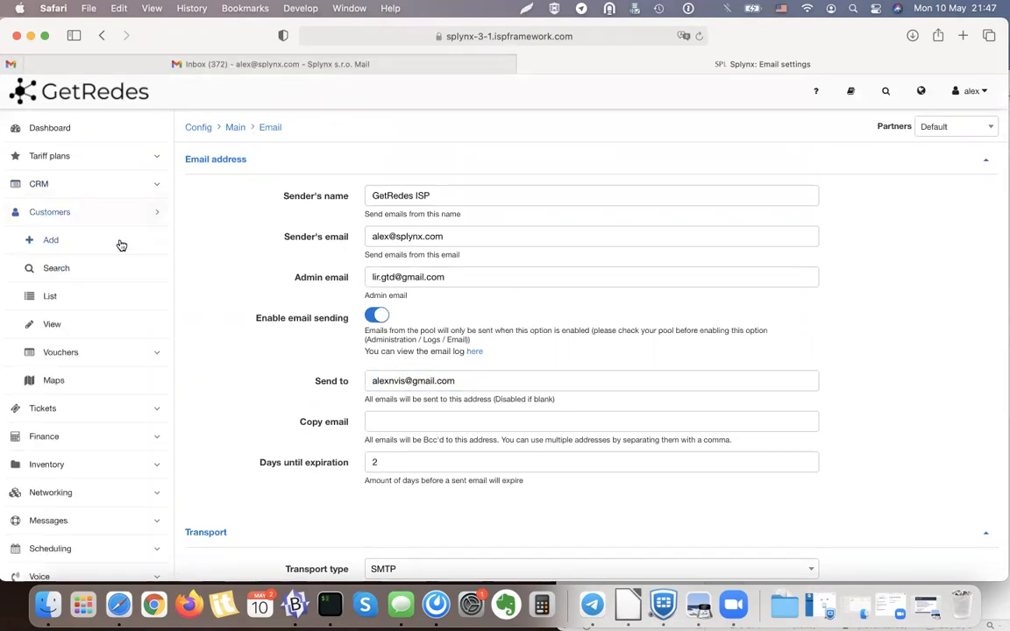
left_click(60, 296)
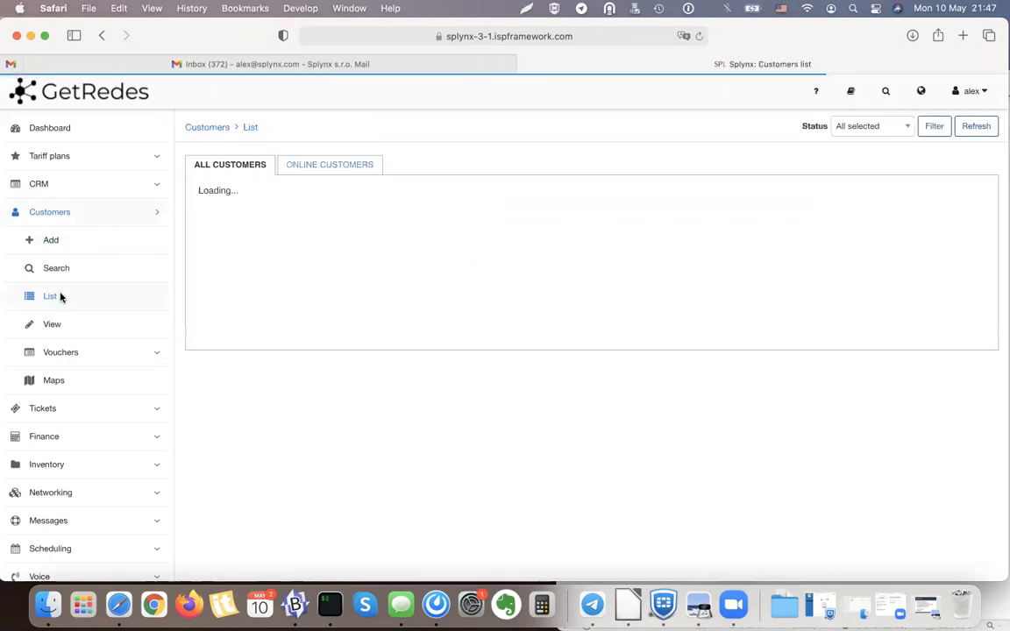
left_click(439, 265)
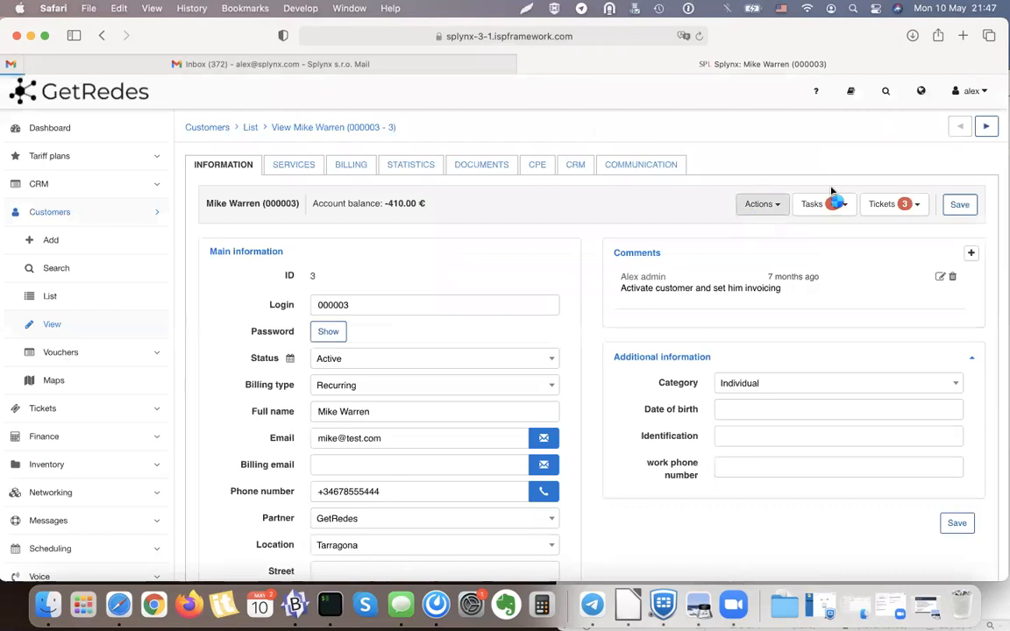
- Start a welcome message for the customer and set its type to Email
left_click(772, 204)
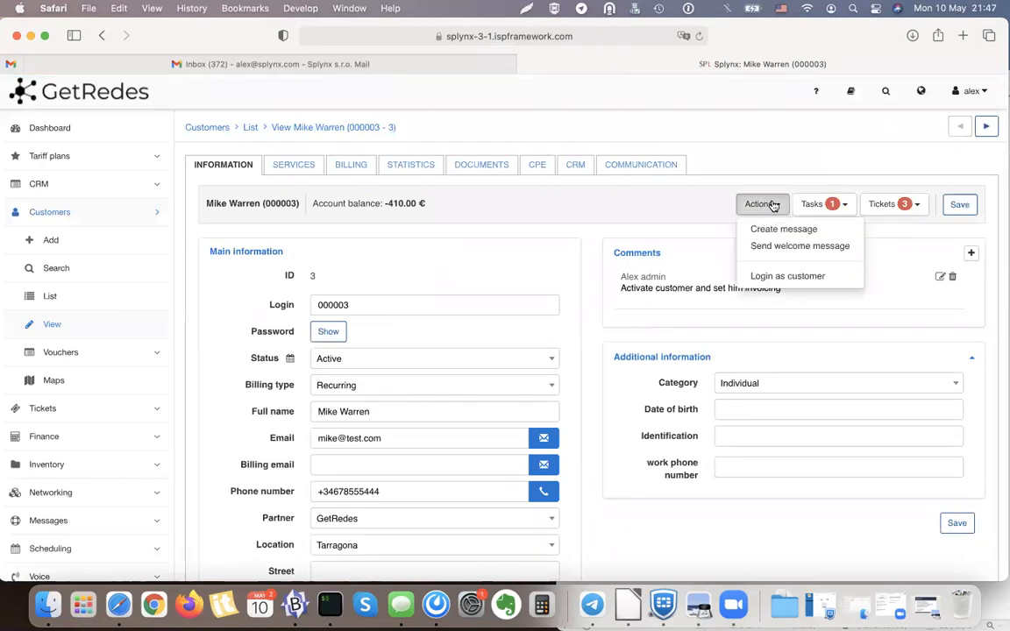
left_click(787, 250)
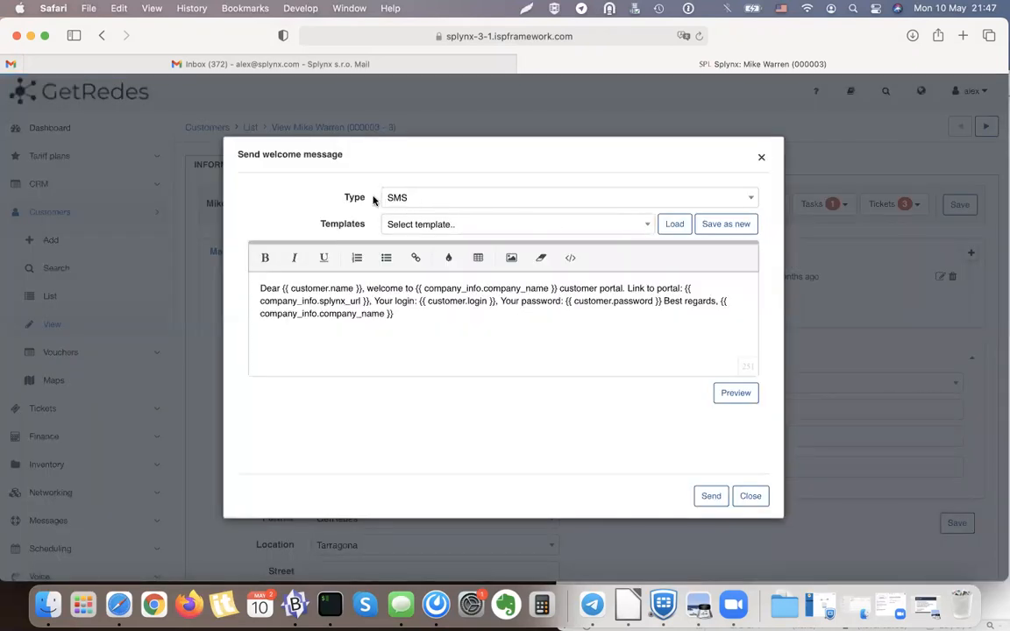
double_click(354, 198)
left_click(475, 198)
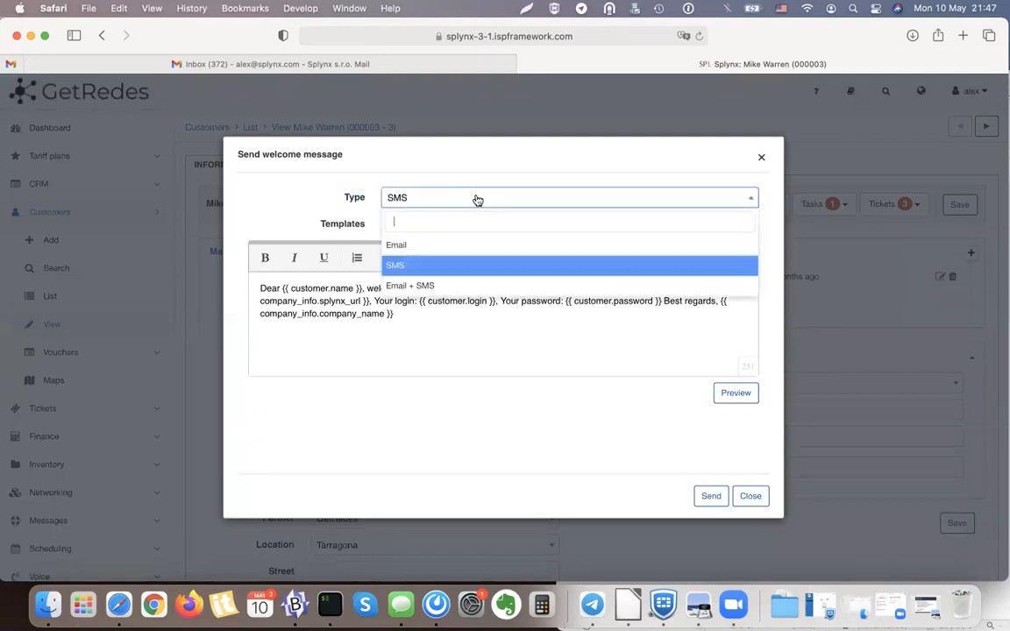
left_click(430, 247)
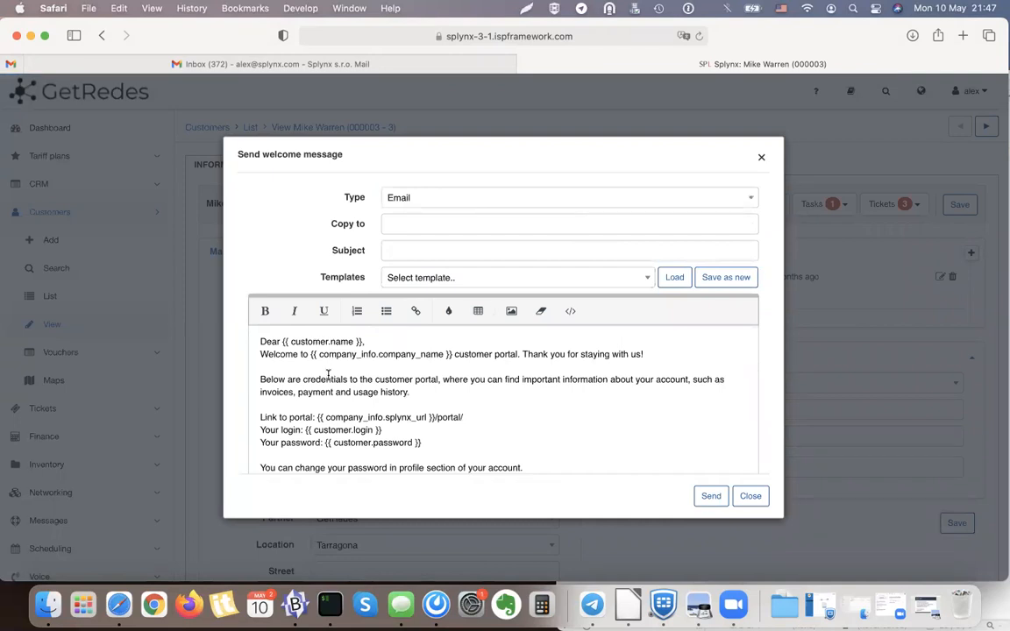
- Review the welcome message body and enter the subject "Welcome to ISP network"
scroll(329, 375, "down", 1)
scroll(341, 365, "down", 1)
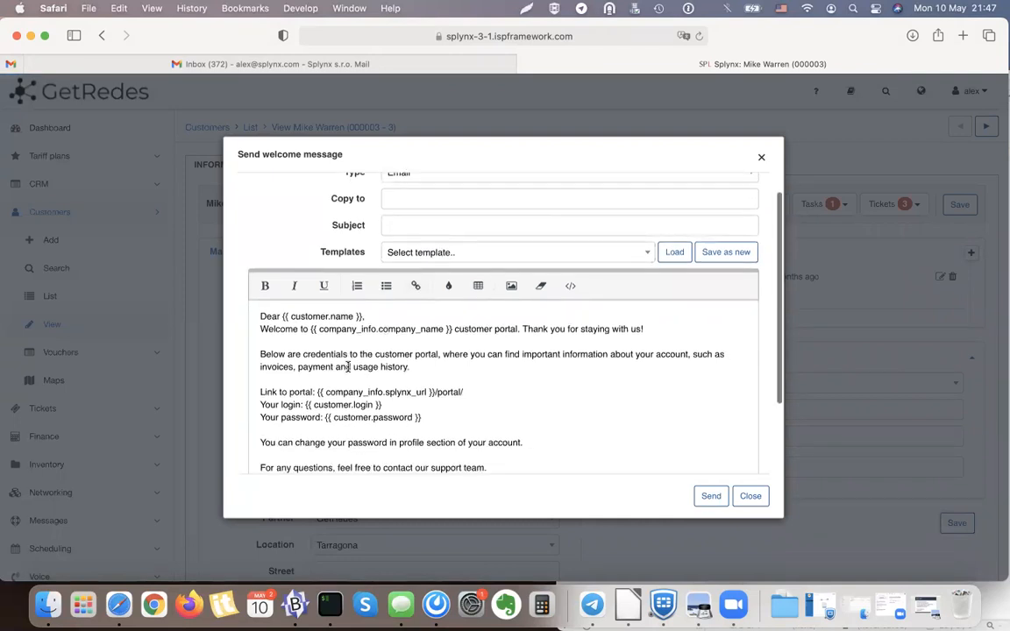
scroll(348, 367, "down", 1)
scroll(475, 325, "up", 3)
left_click(408, 248)
type("Welcome to ISP network")
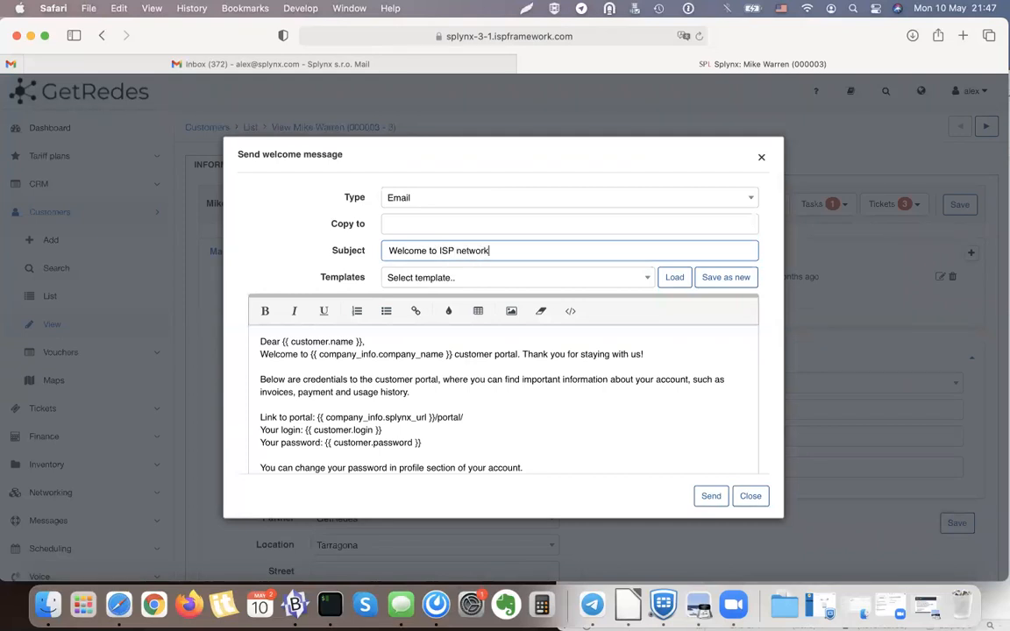
- Preview the welcome message with the customer's details filled in and close the preview
scroll(542, 410, "down", 3)
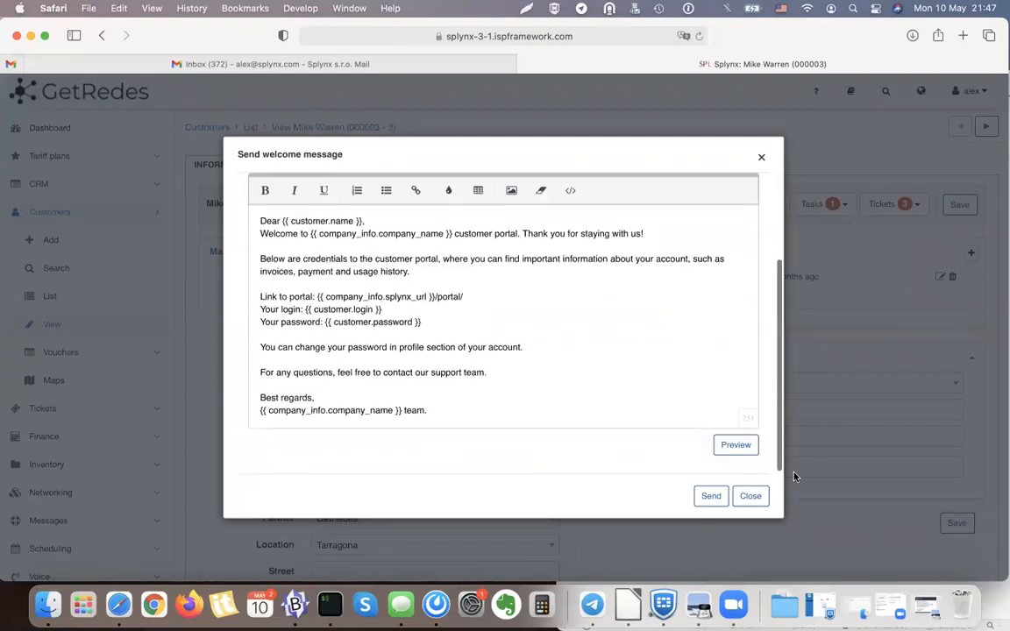
left_click(733, 446)
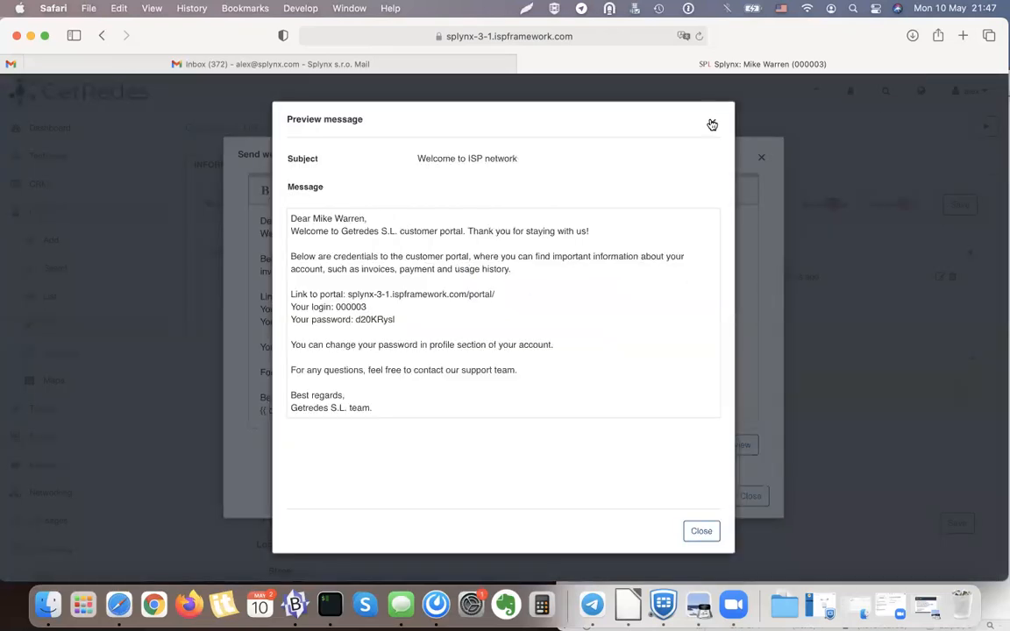
left_click(711, 122)
scroll(592, 427, "up", 3)
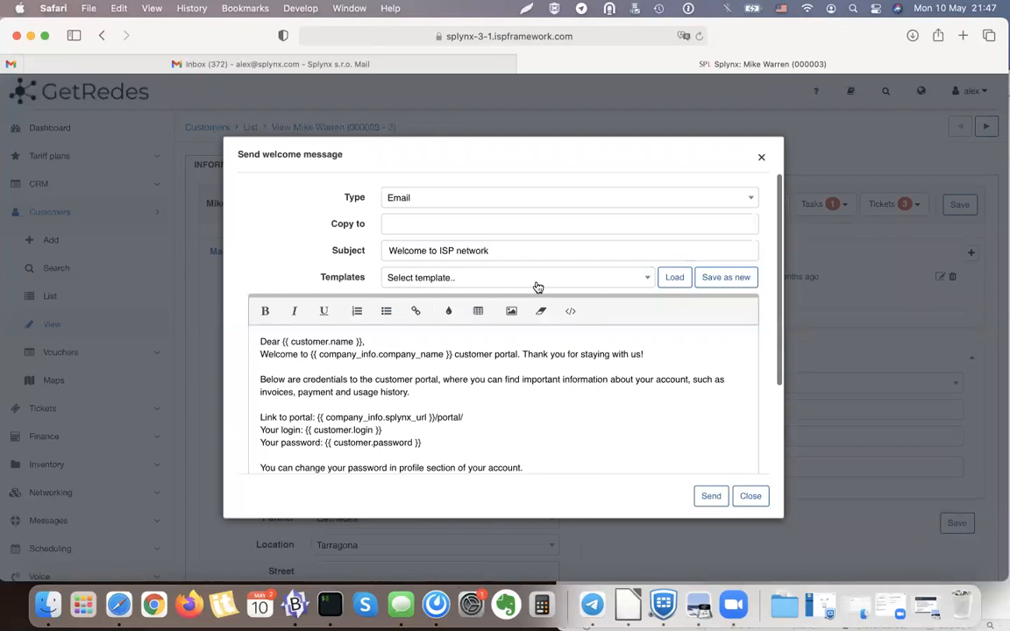
- Check the welcome message once more and send it to the customer
scroll(569, 383, "down", 3)
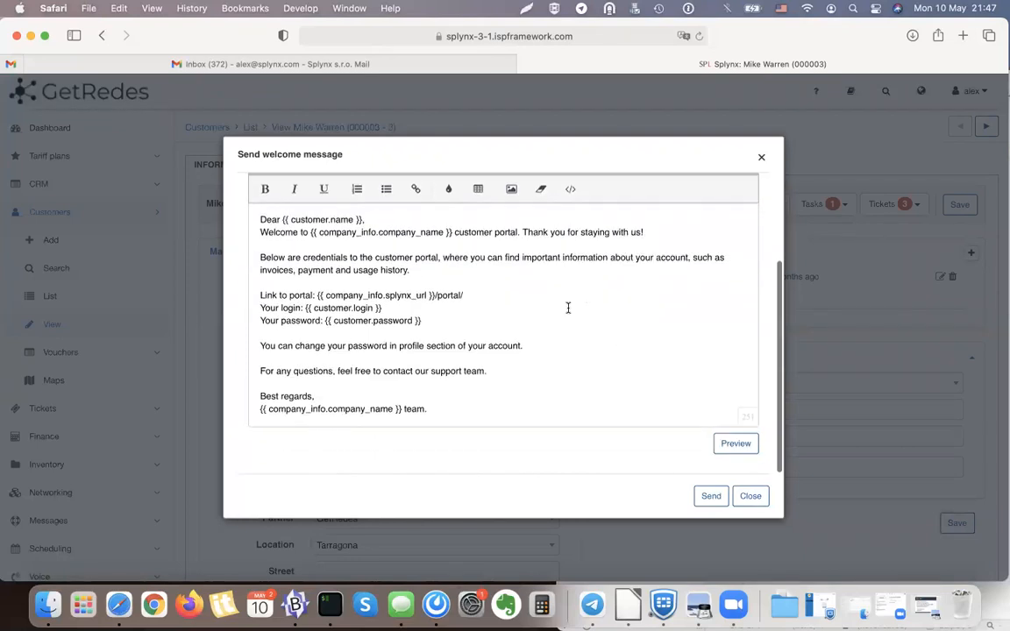
scroll(625, 380, "up", 2)
left_click(711, 496)
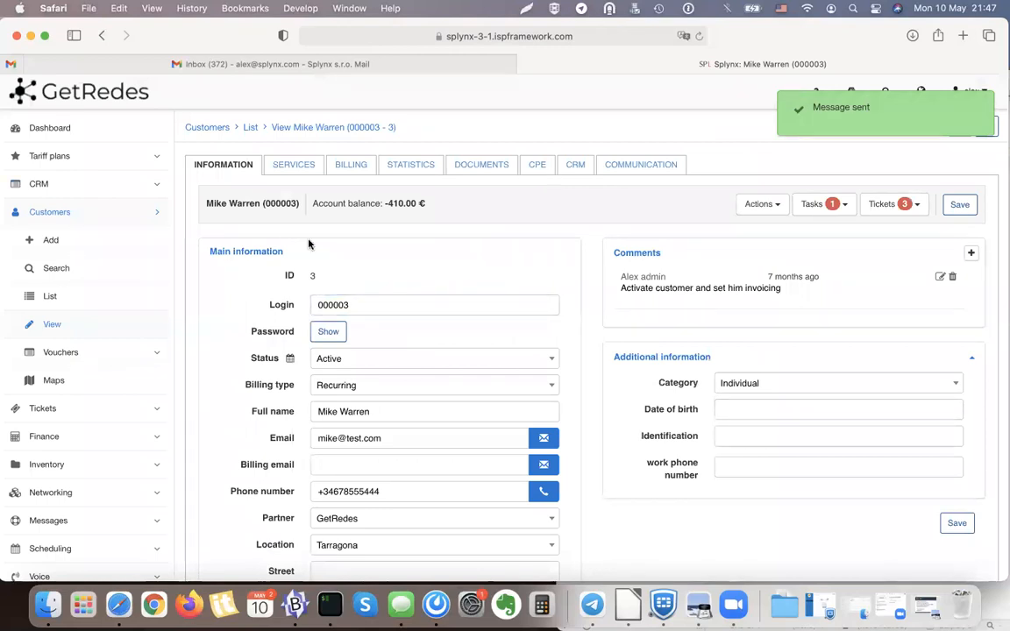
- Check the customer's email field, and open the received "Welcome to ISP network" message in the redirect address's Gmail inbox
left_click_drag(398, 436, 274, 430)
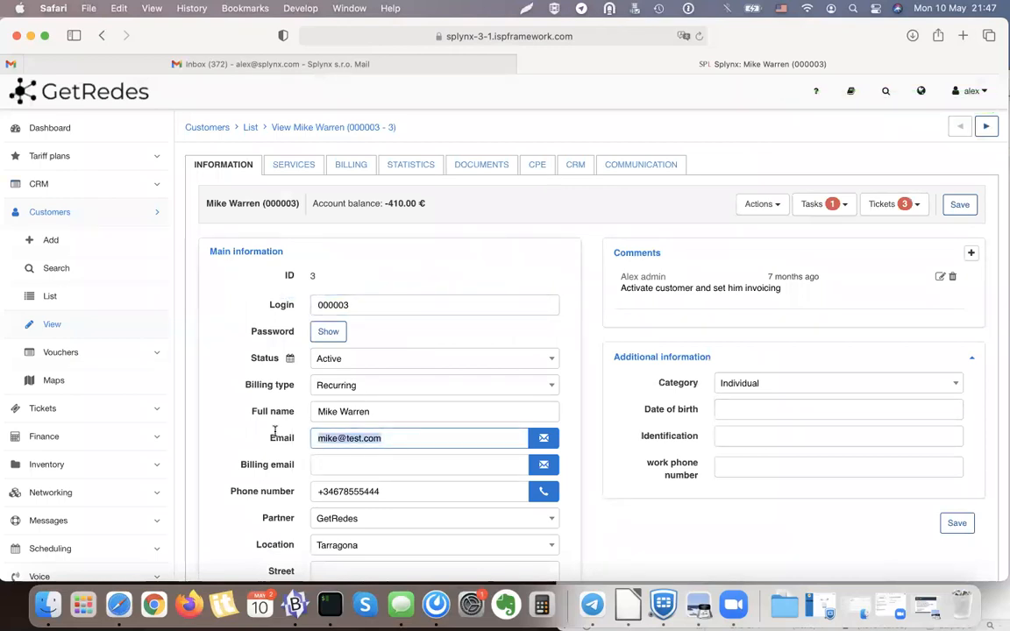
left_click(379, 447)
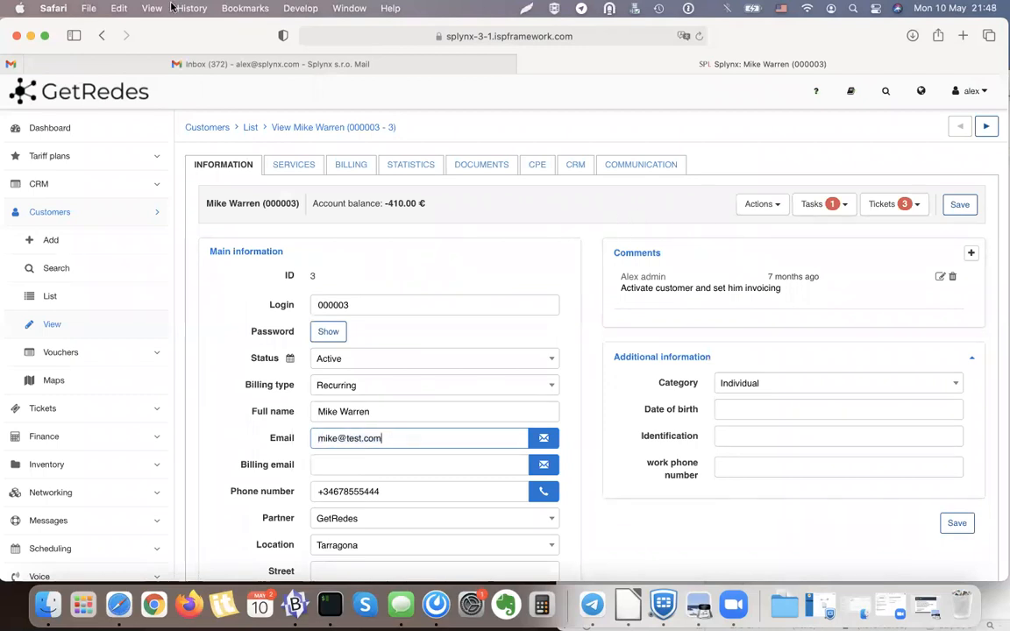
mouse_move(8, 65)
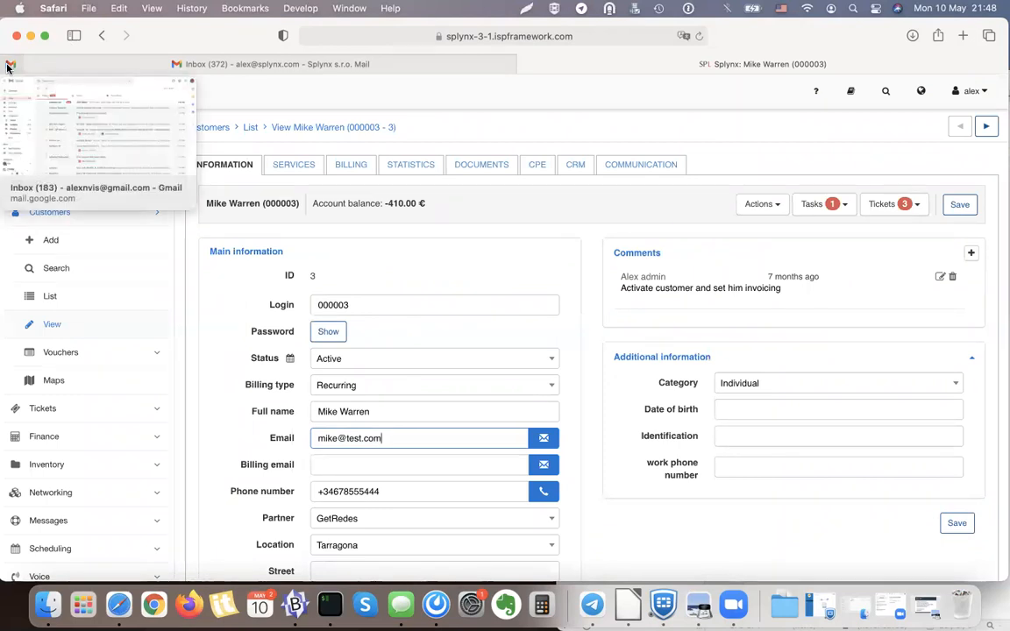
left_click(8, 66)
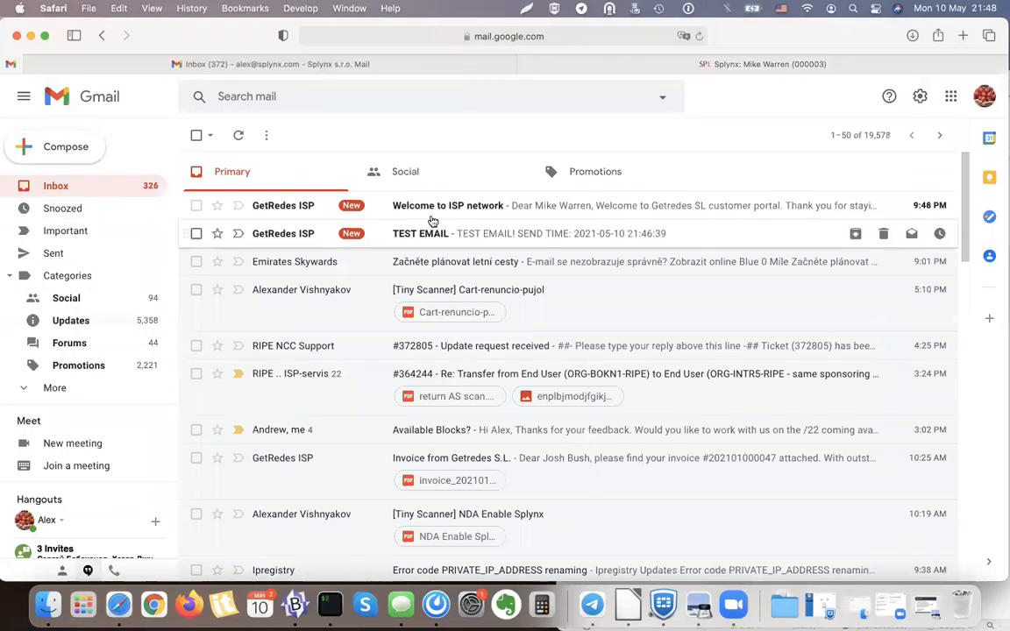
left_click(442, 206)
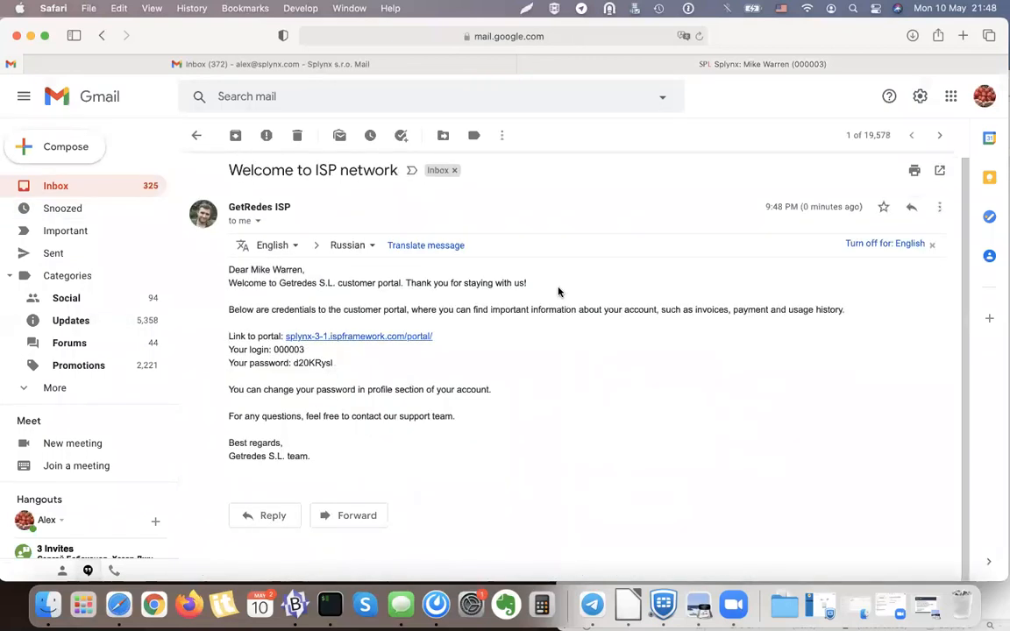
- Examine the portal link, login and password in the welcome email, and show its sender and recipient details
left_click_drag(228, 338, 330, 363)
left_click(274, 344)
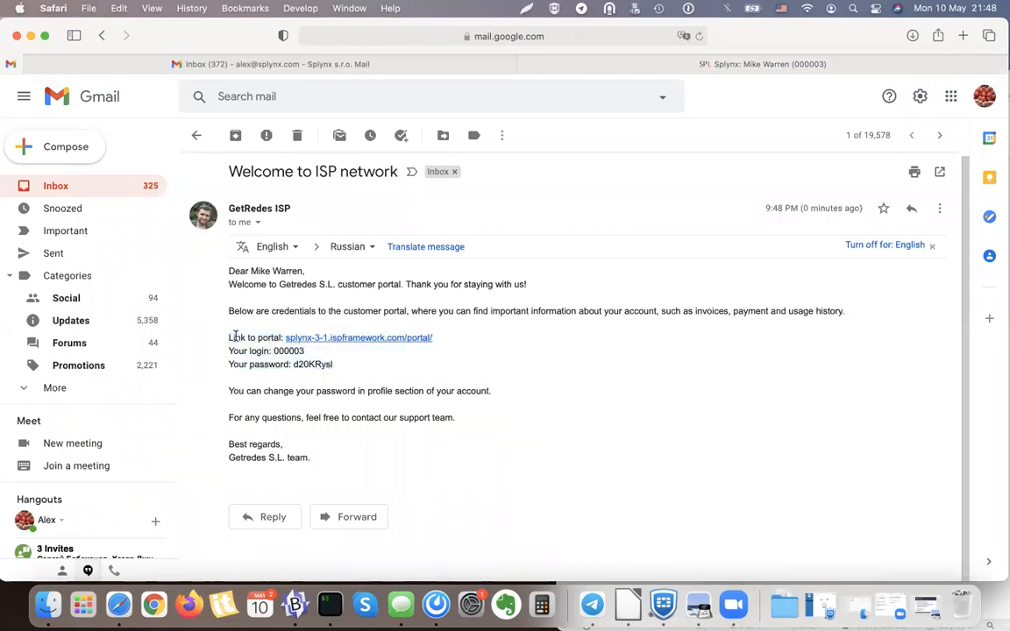
double_click(289, 350)
double_click(315, 365)
left_click(252, 361)
left_click(257, 224)
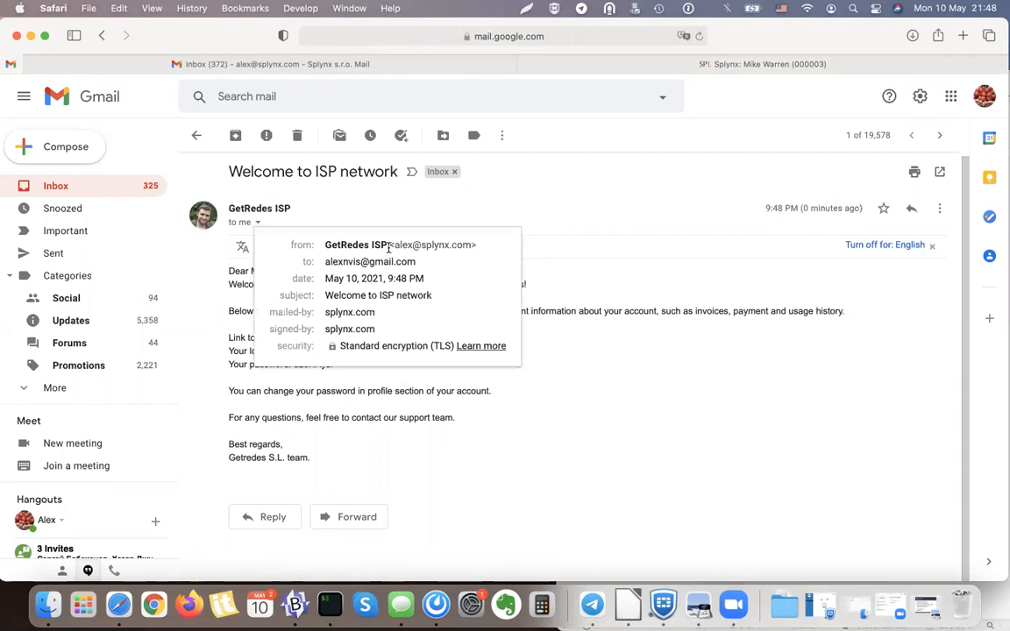
- Check the sender's address in the welcome email's details, close the details and return to the inbox
left_click_drag(330, 248, 395, 248)
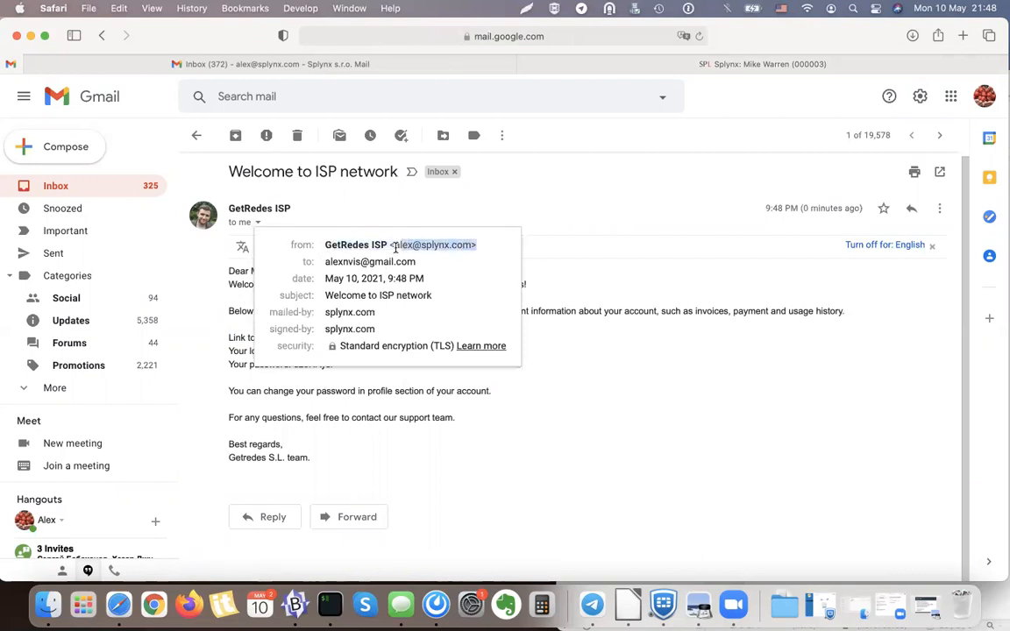
left_click(418, 247)
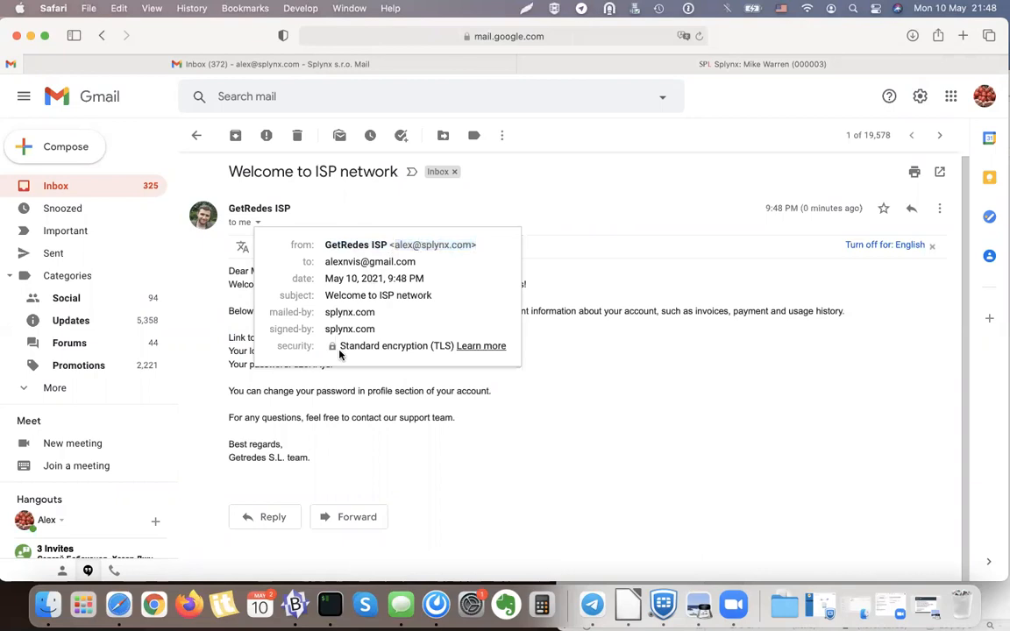
left_click(649, 311)
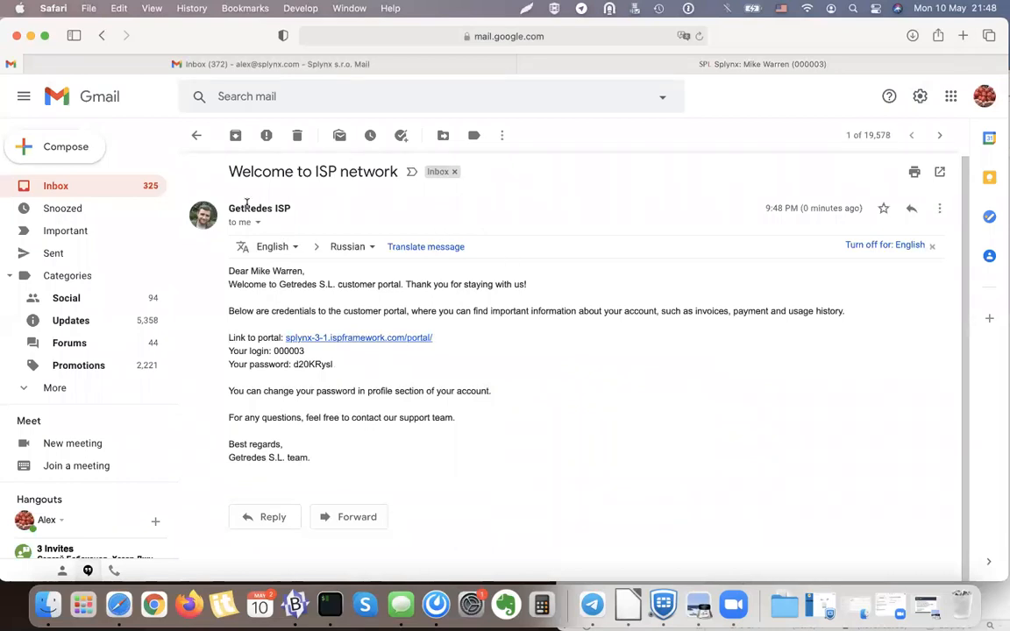
left_click(102, 36)
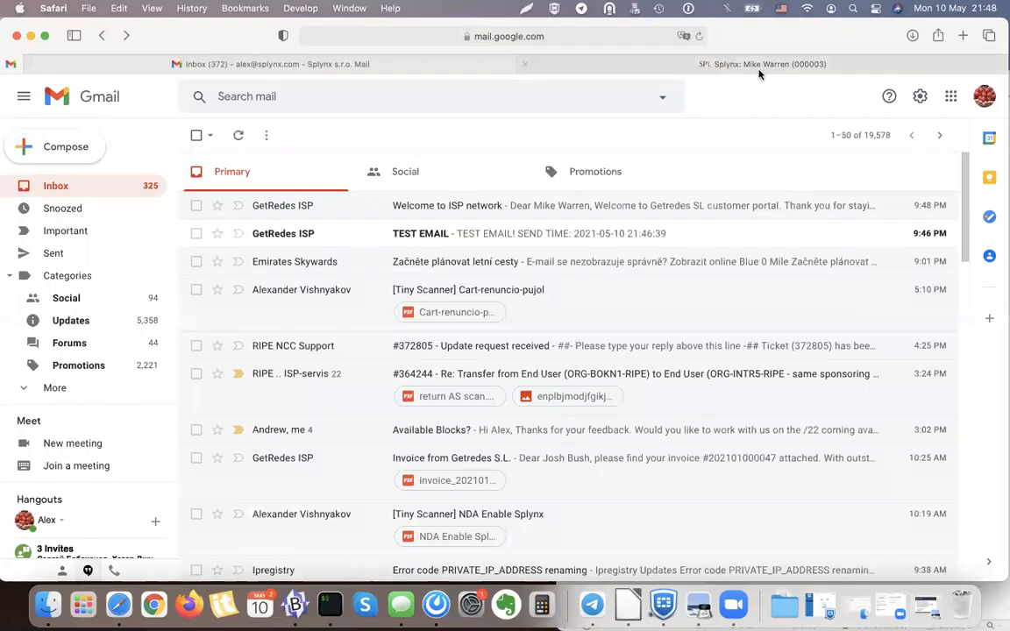
- Switch back to Splynx, look over the email templates in a new message to the customer, and close it without sending
left_click(762, 66)
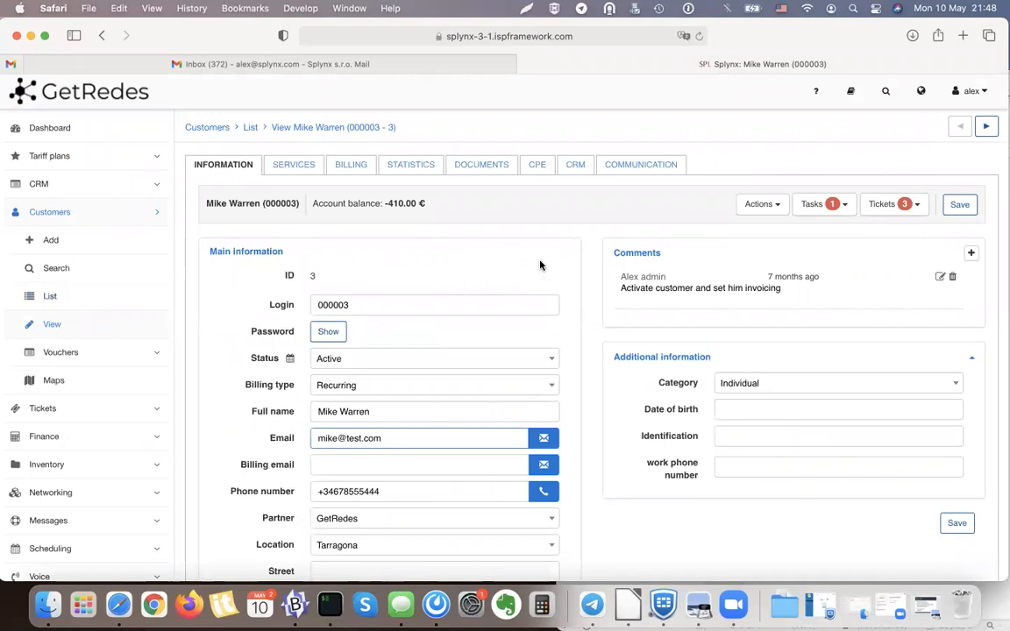
left_click(612, 233)
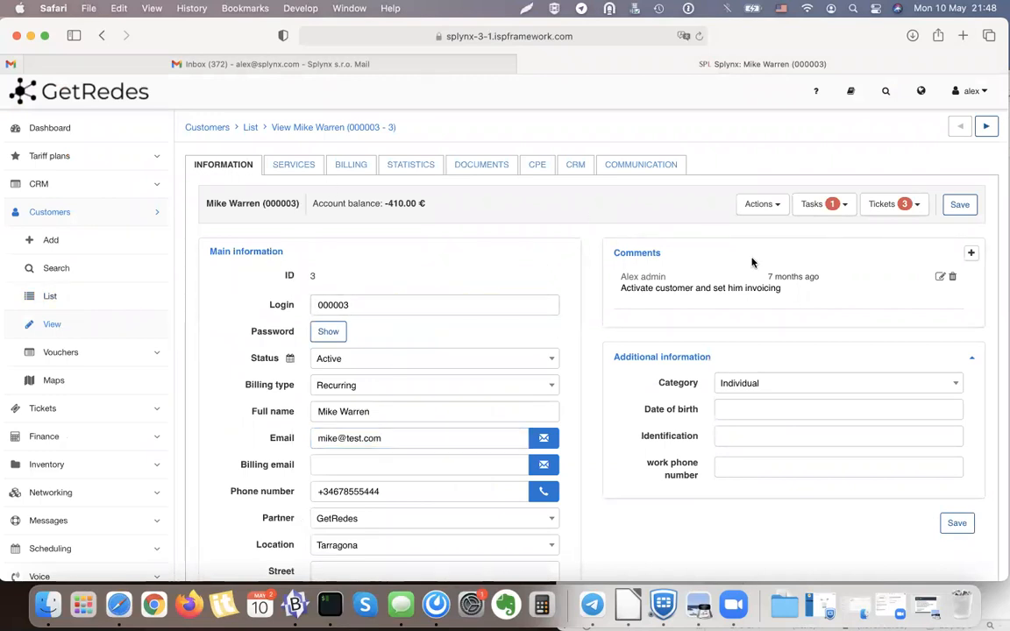
left_click(770, 209)
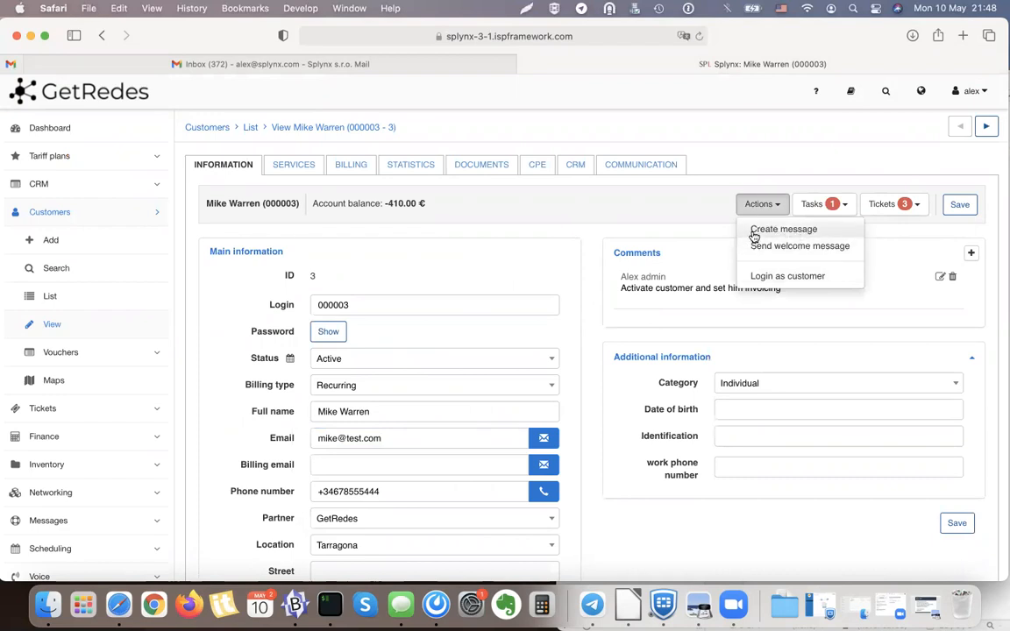
left_click(814, 238)
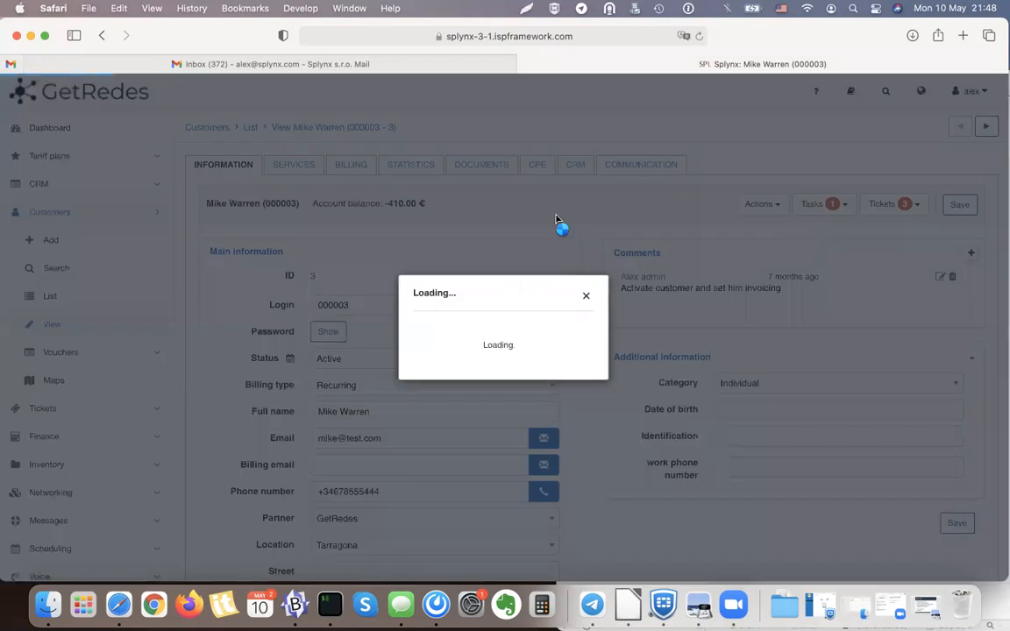
left_click(423, 286)
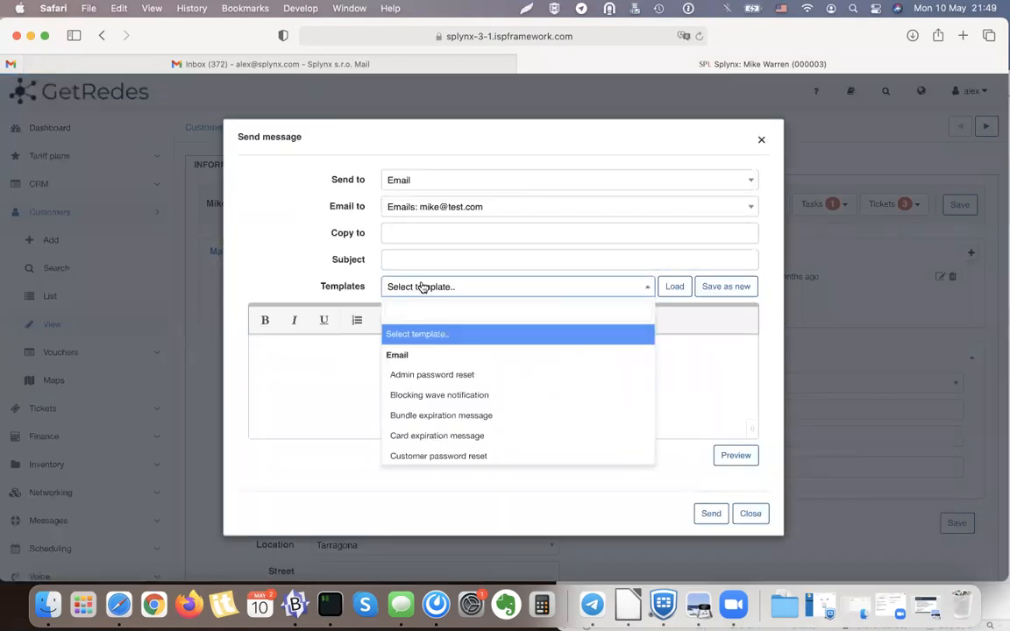
left_click(412, 289)
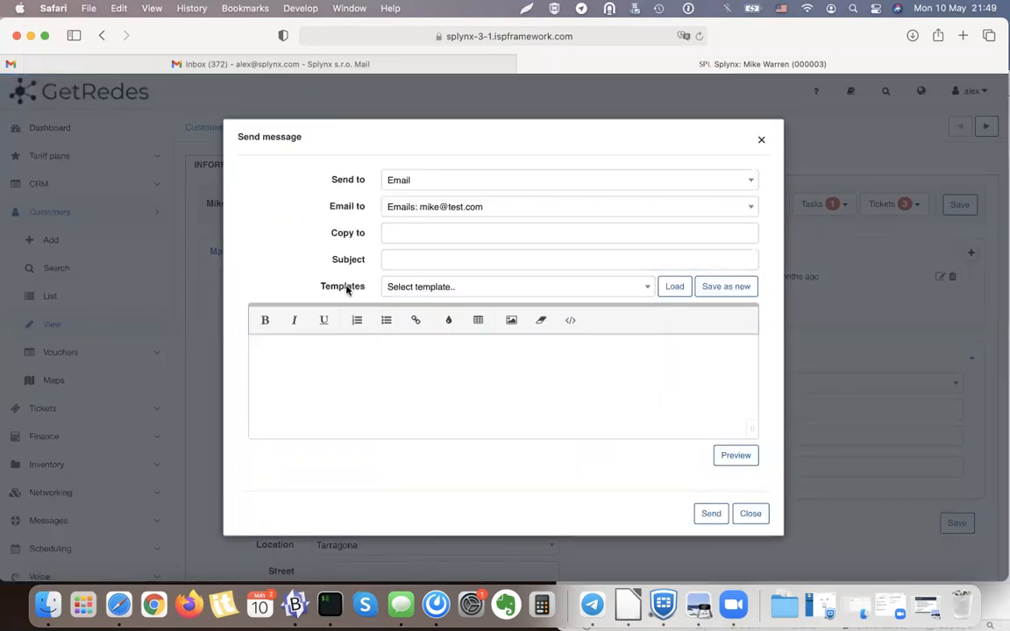
left_click(746, 513)
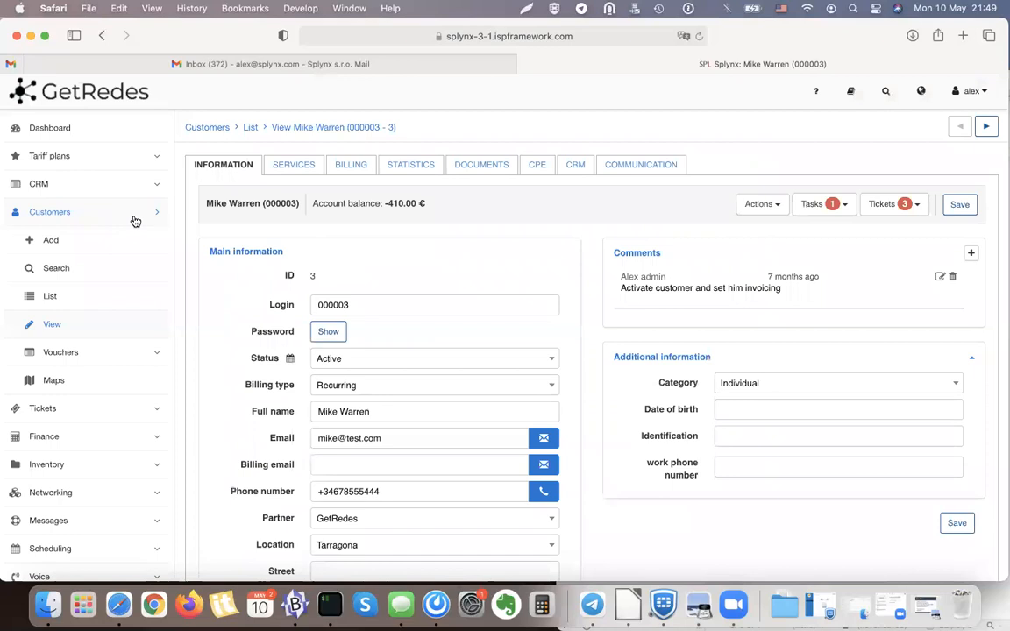
- Open the invoices list under Finance and start sending the customer's overdue 85.00 € invoice
left_click(87, 437)
left_click(83, 351)
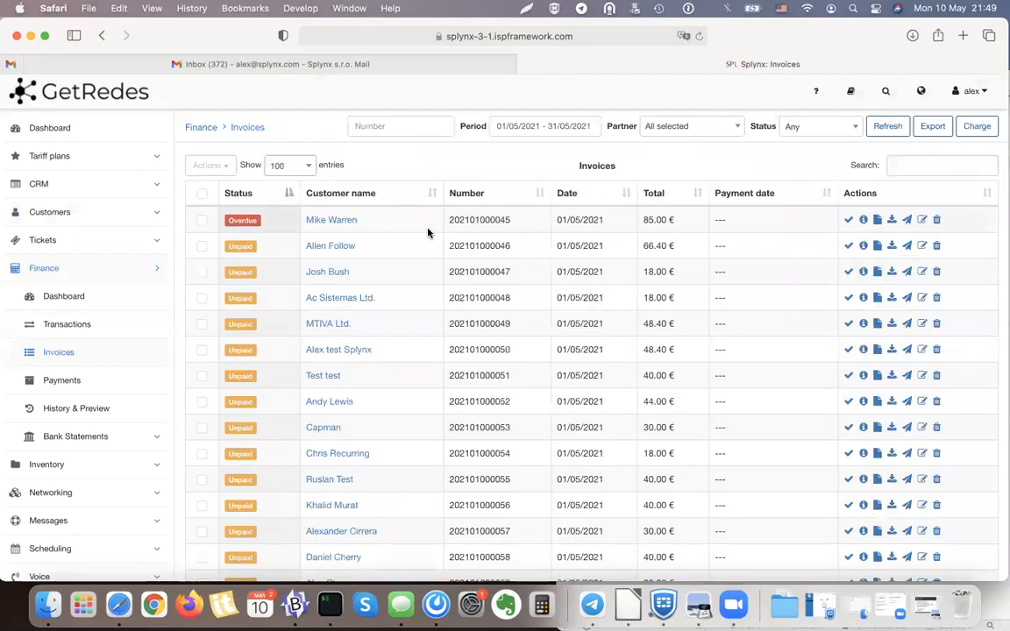
left_click(907, 220)
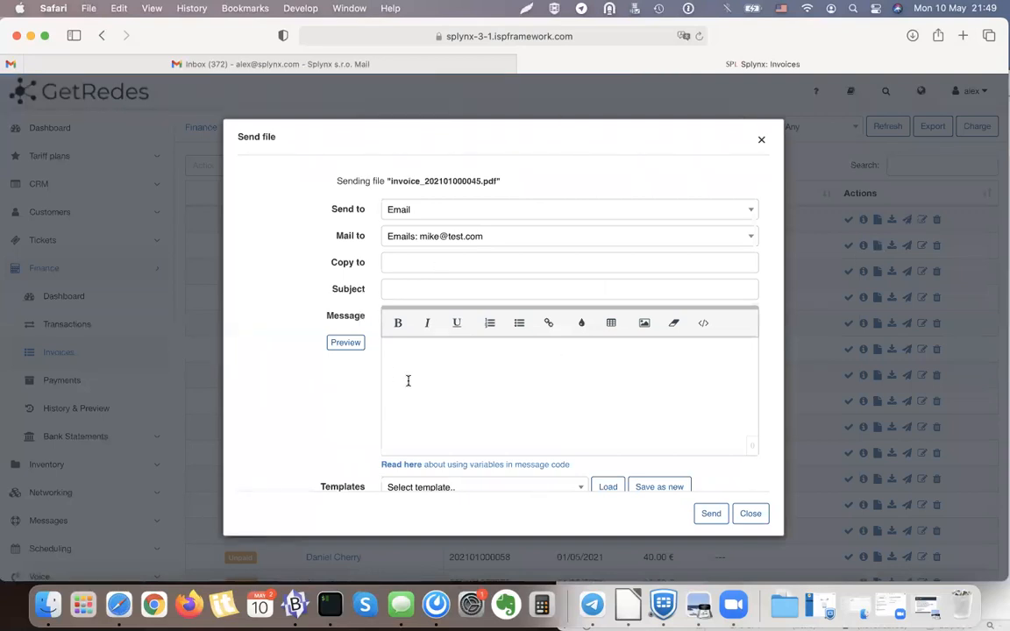
- Find the "Invoice notification" template by searching for "invo" and load it into the invoice email
scroll(406, 386, "down", 1)
left_click(422, 480)
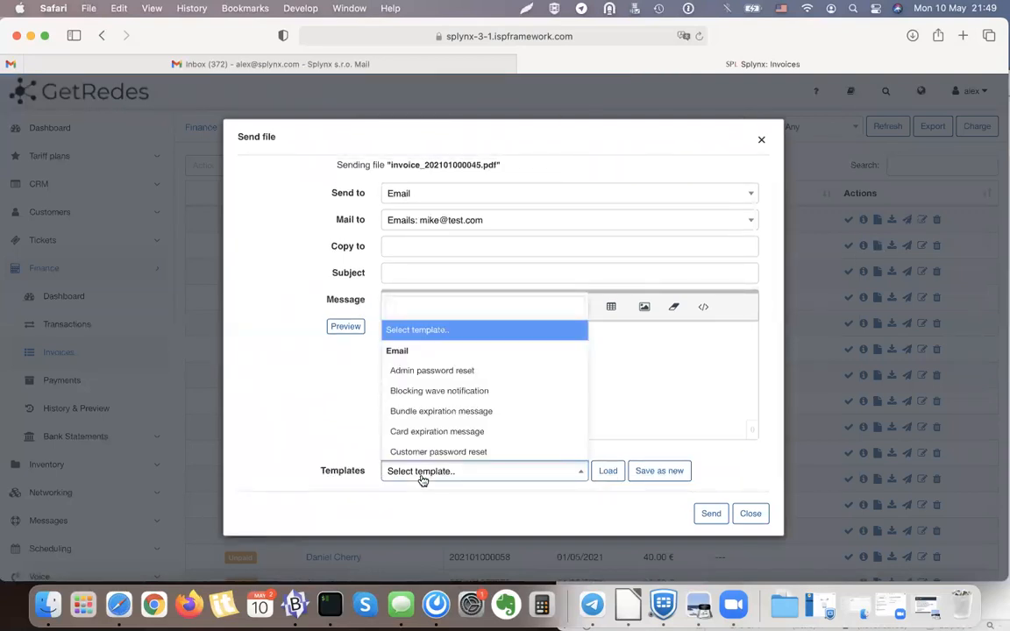
scroll(435, 390, "down", 3)
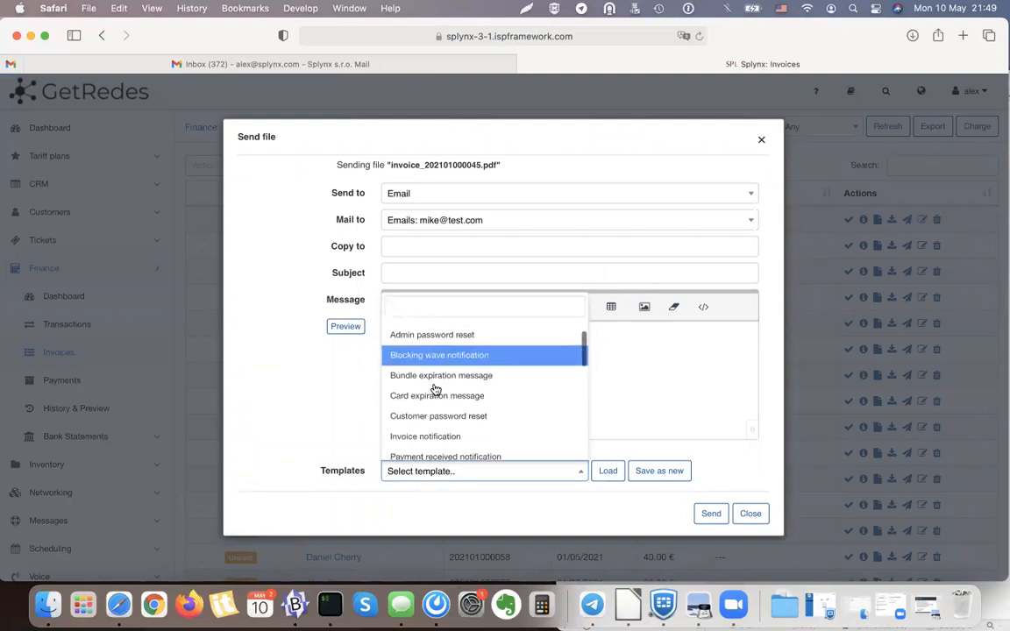
scroll(435, 390, "up", 5)
scroll(435, 390, "down", 1)
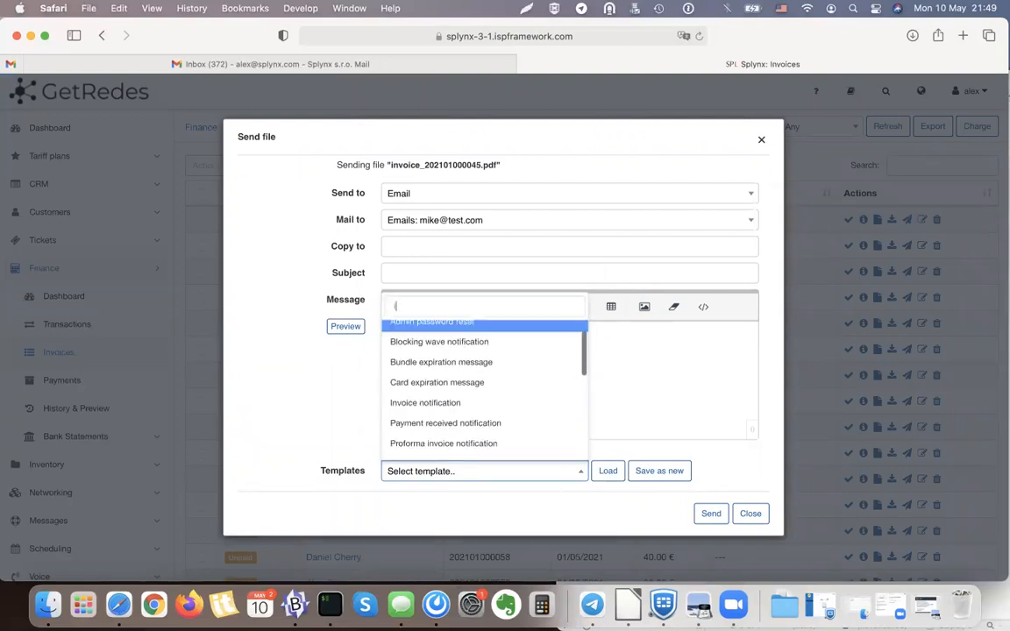
type("inoi")
key("BackSpace")
key("BackSpace")
key("BackSpace")
type("nvo")
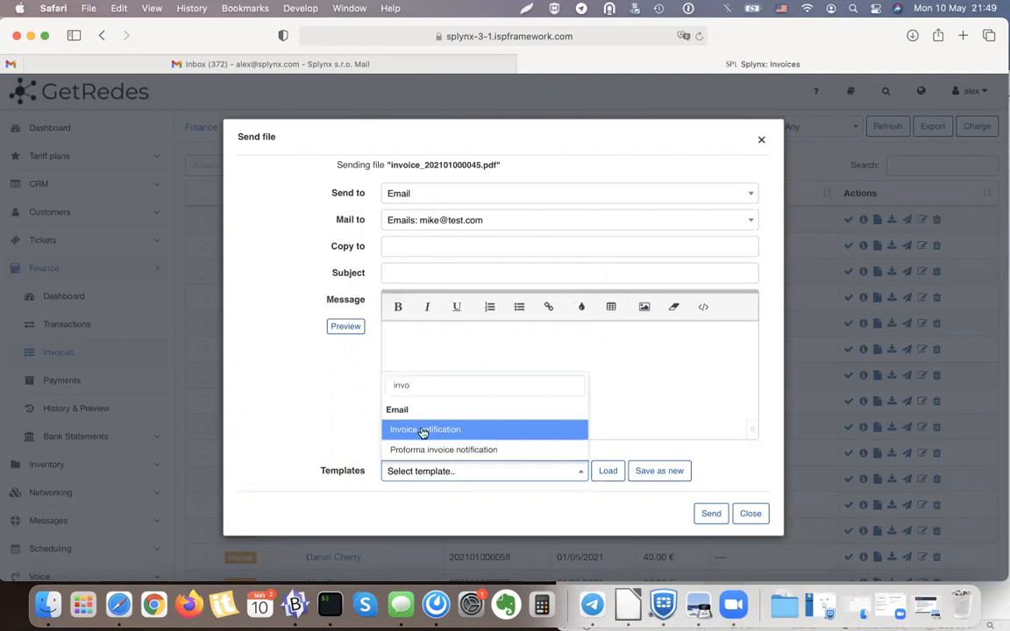
left_click(423, 426)
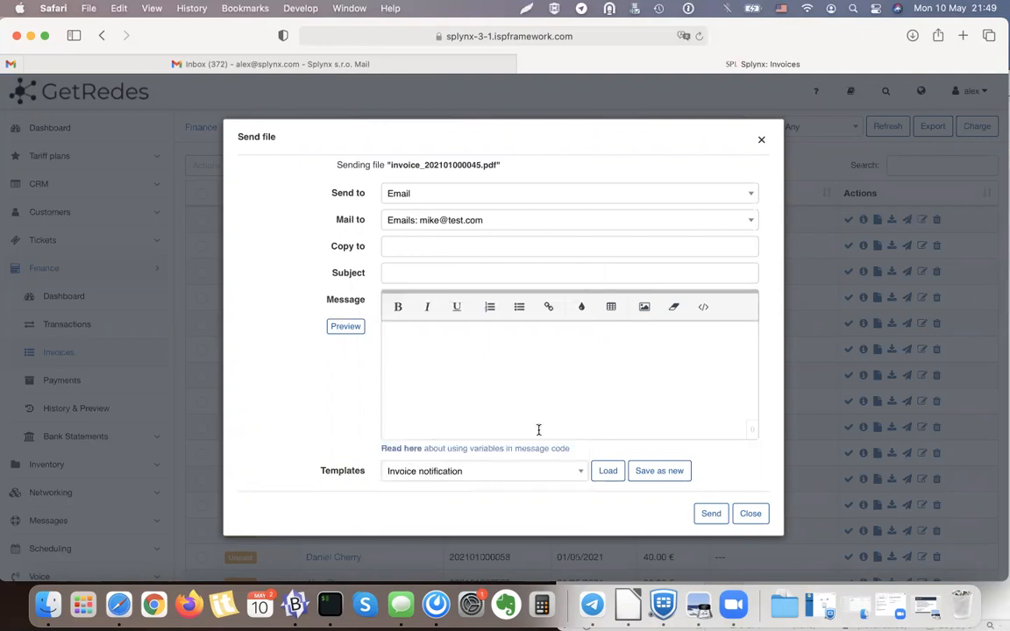
left_click(614, 473)
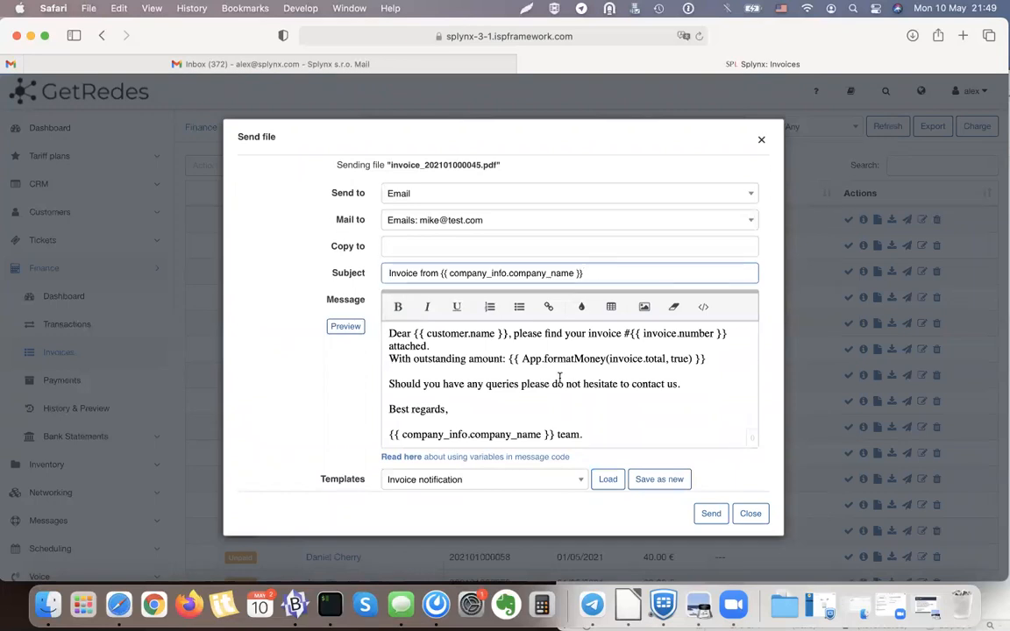
- Review the invoice email's subject and text, preview it with the variables filled in, and send it
left_click_drag(383, 273, 611, 269)
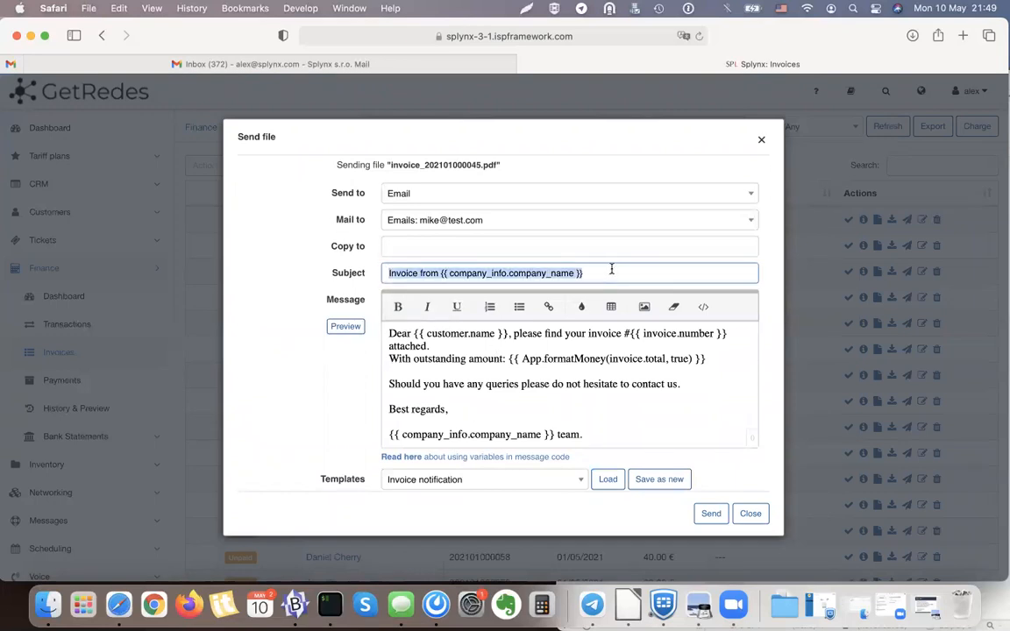
left_click(610, 269)
scroll(624, 329, "down", 1)
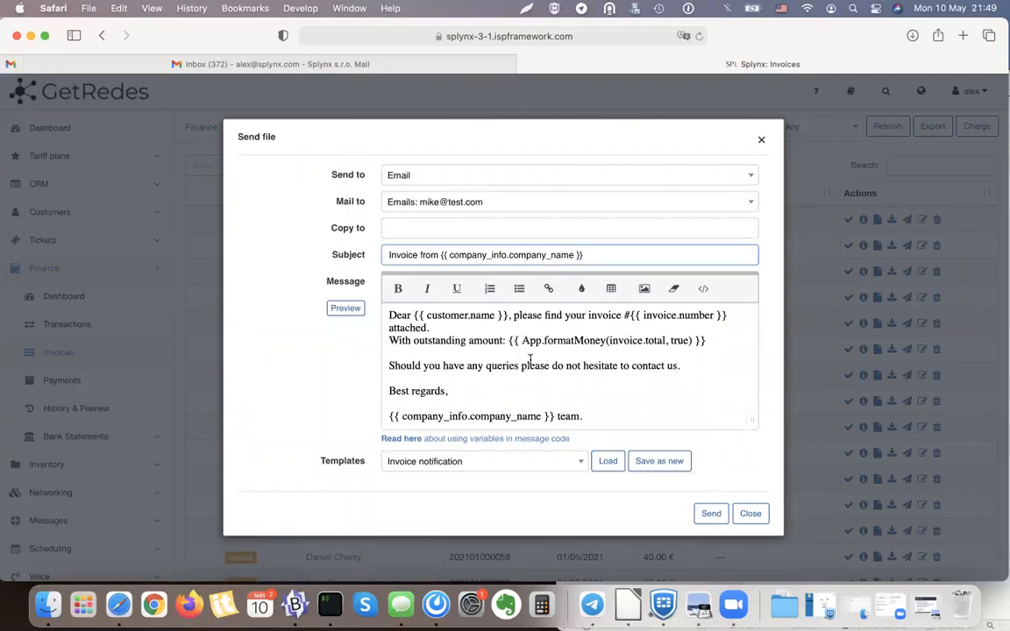
scroll(530, 360, "up", 2)
scroll(519, 362, "down", 2)
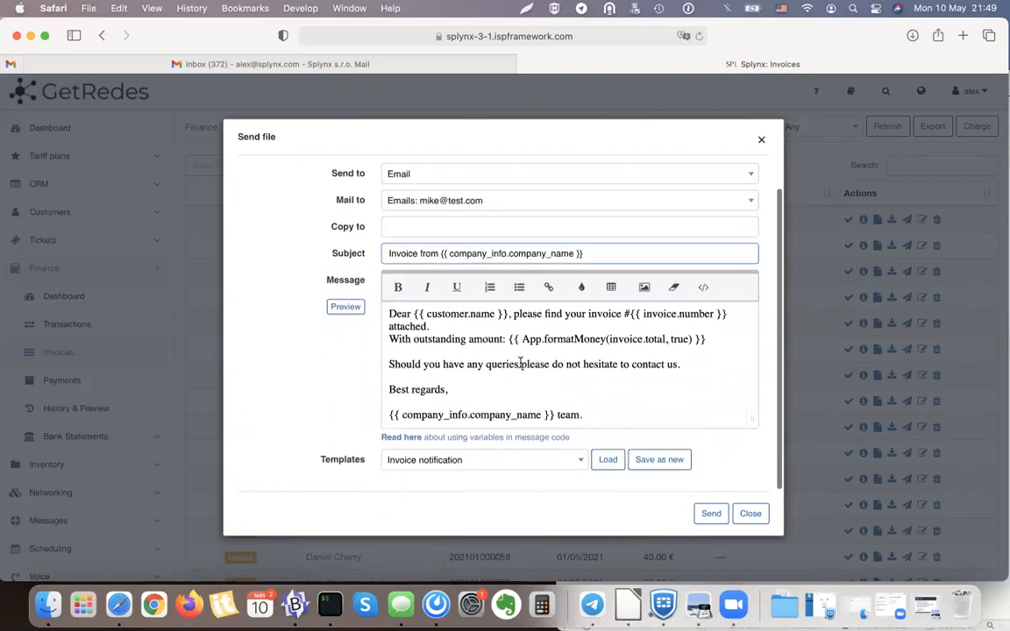
left_click(345, 308)
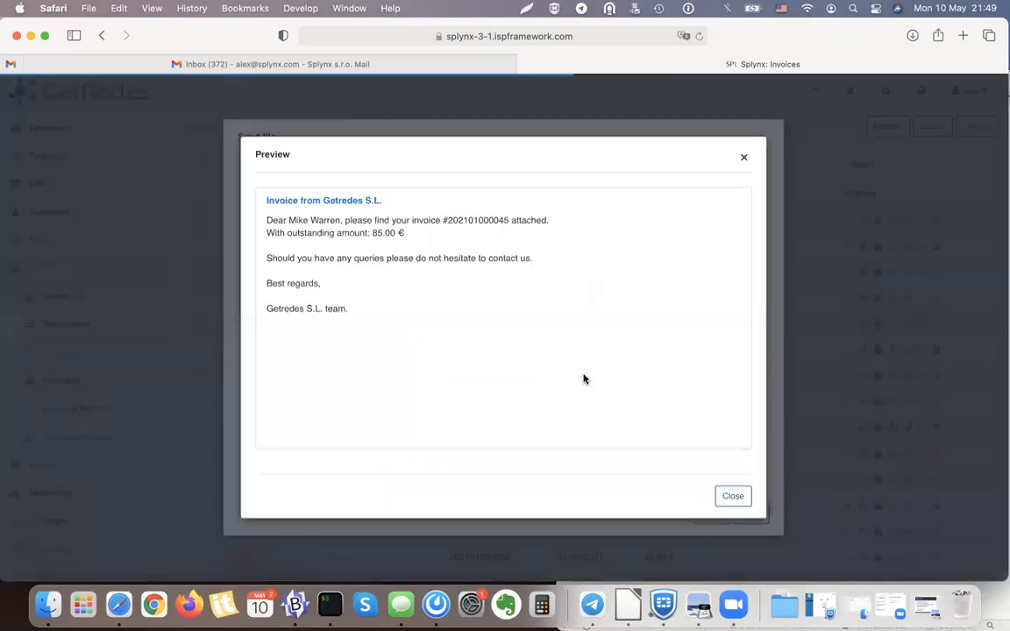
left_click(733, 496)
left_click(714, 514)
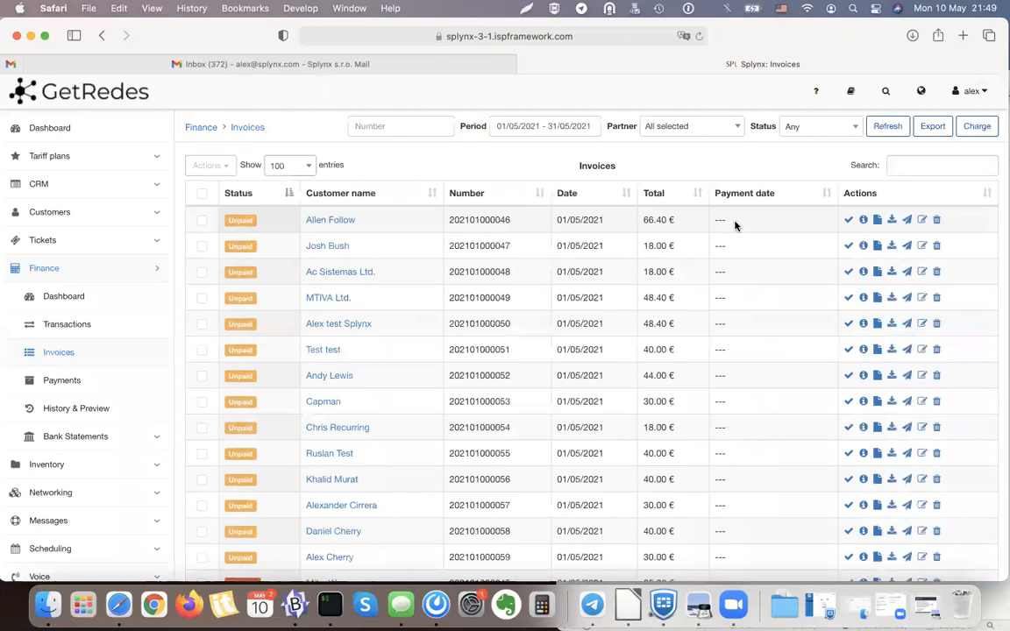
- Reverse the invoices' sorting by status and select the first five invoices in the list
left_click(263, 196)
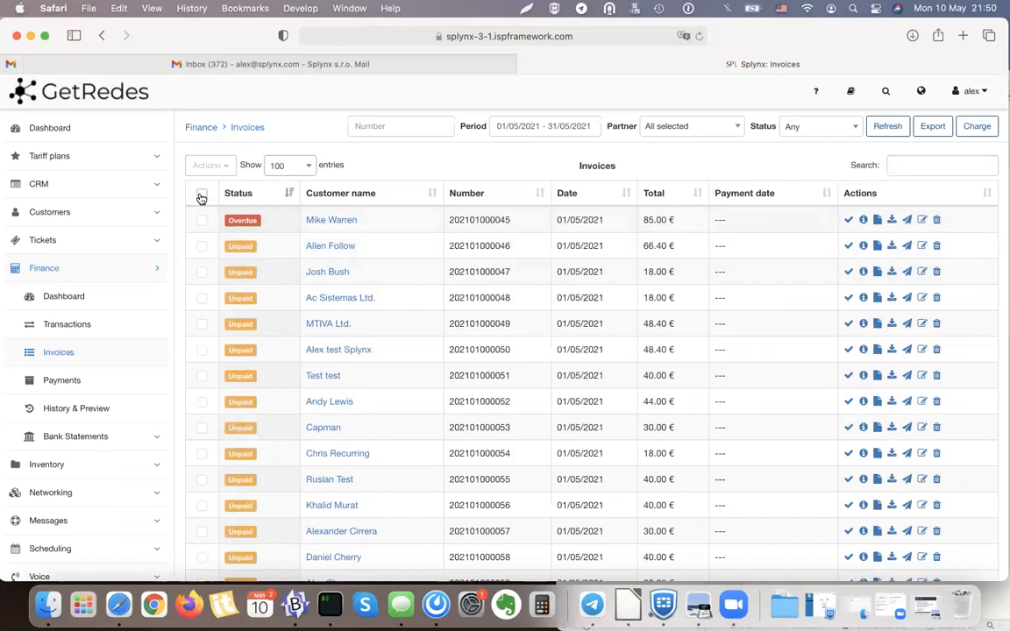
left_click(202, 220)
left_click(201, 285)
left_click(201, 310)
left_click(202, 338)
left_click(202, 363)
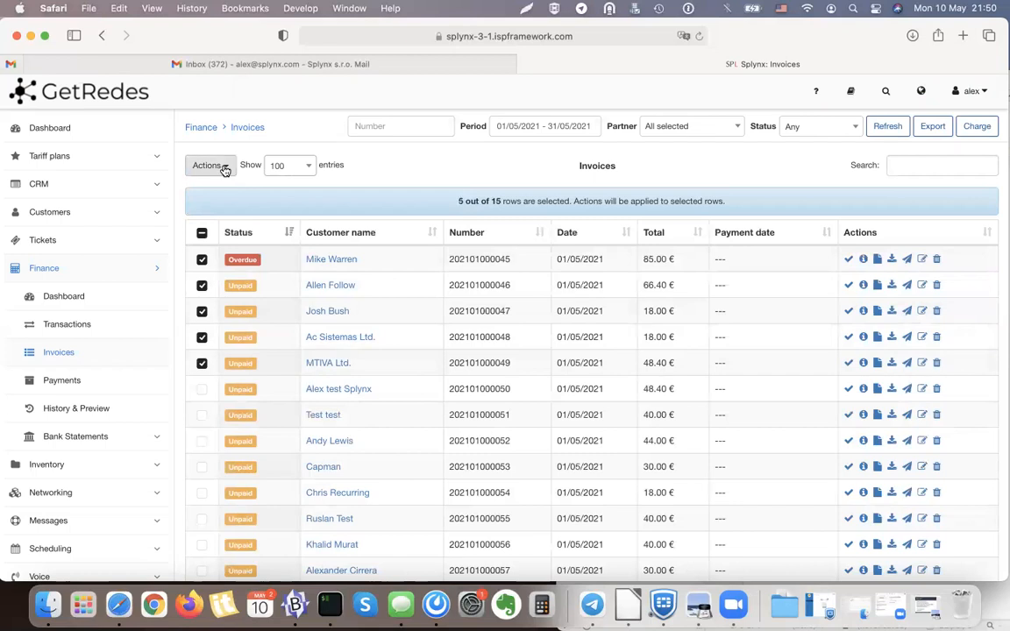
- Send the five selected invoices by email to the billing emails, loading the "Invoice notification" template
left_click(223, 166)
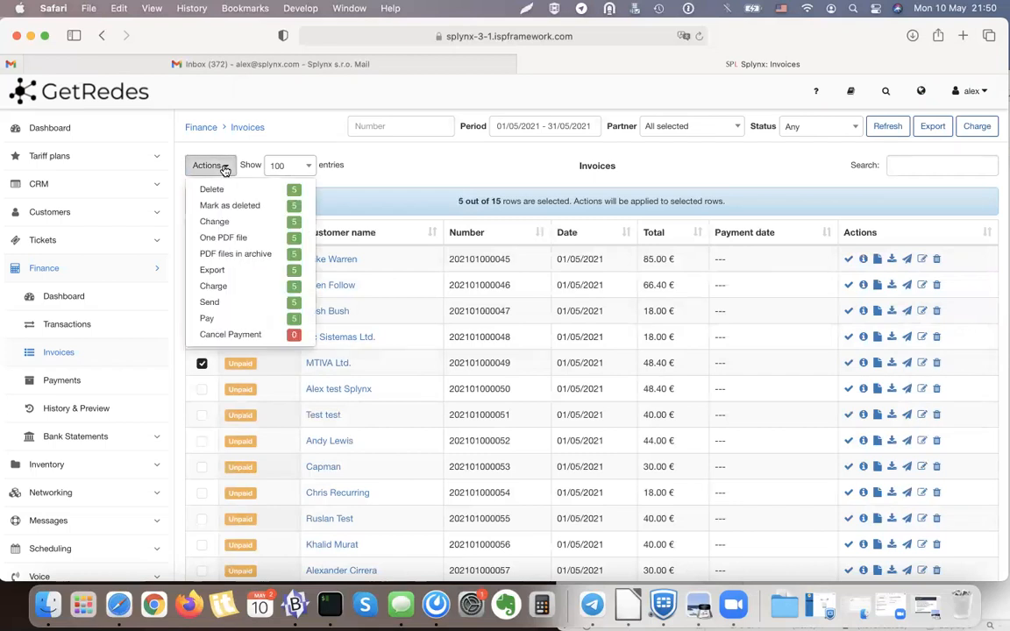
left_click(210, 302)
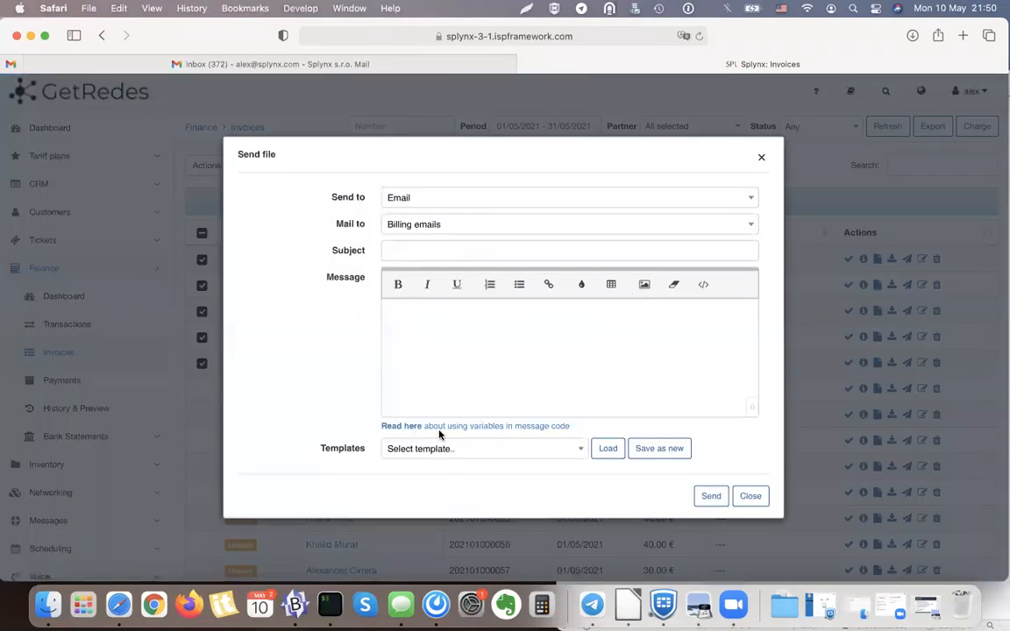
left_click(435, 454)
type("invoice")
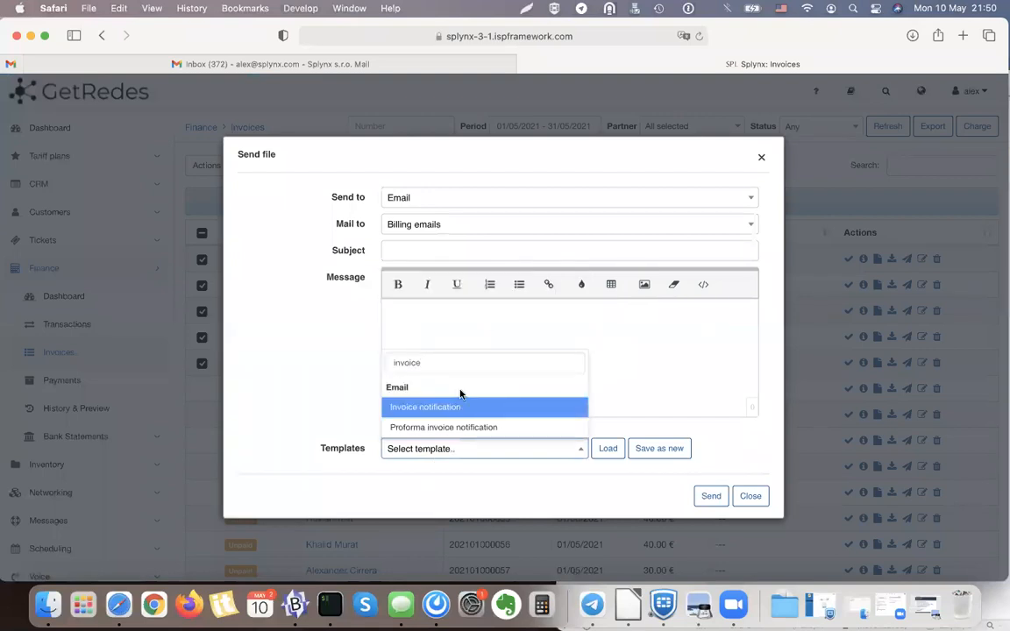
left_click(455, 407)
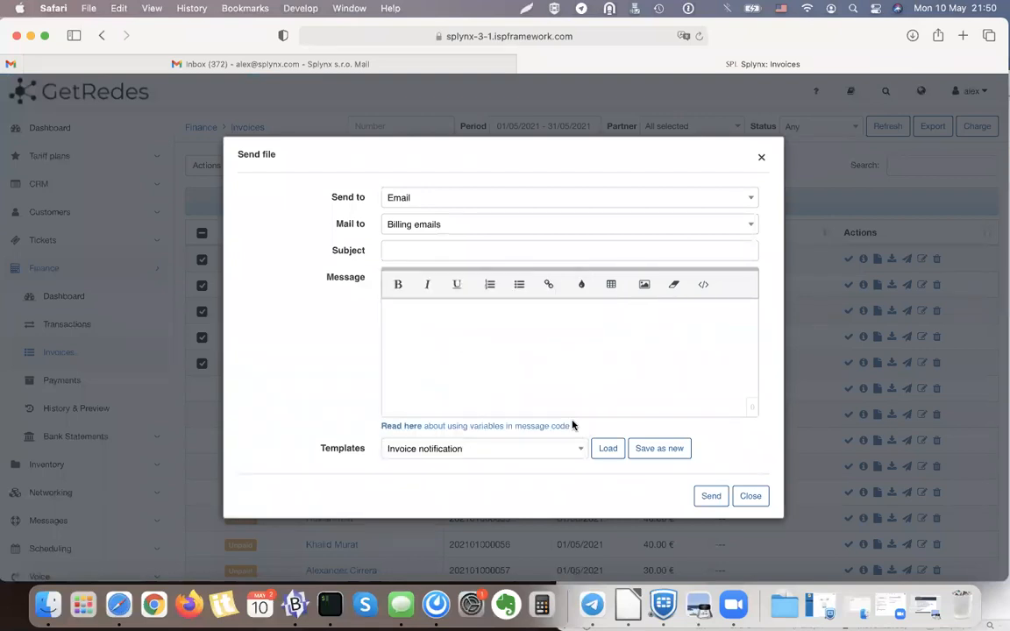
left_click(605, 450)
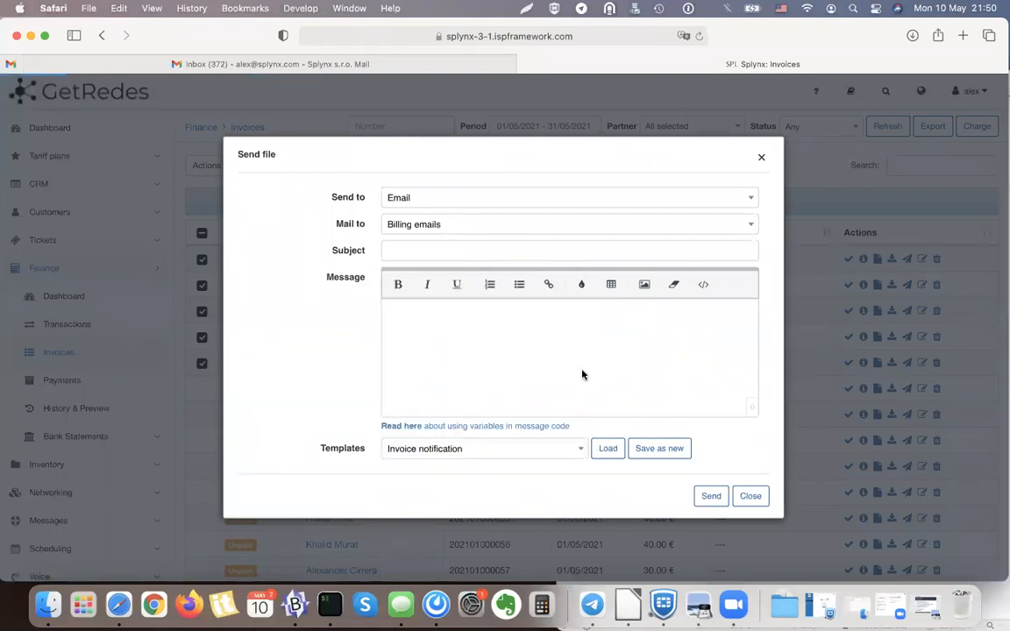
left_click(711, 496)
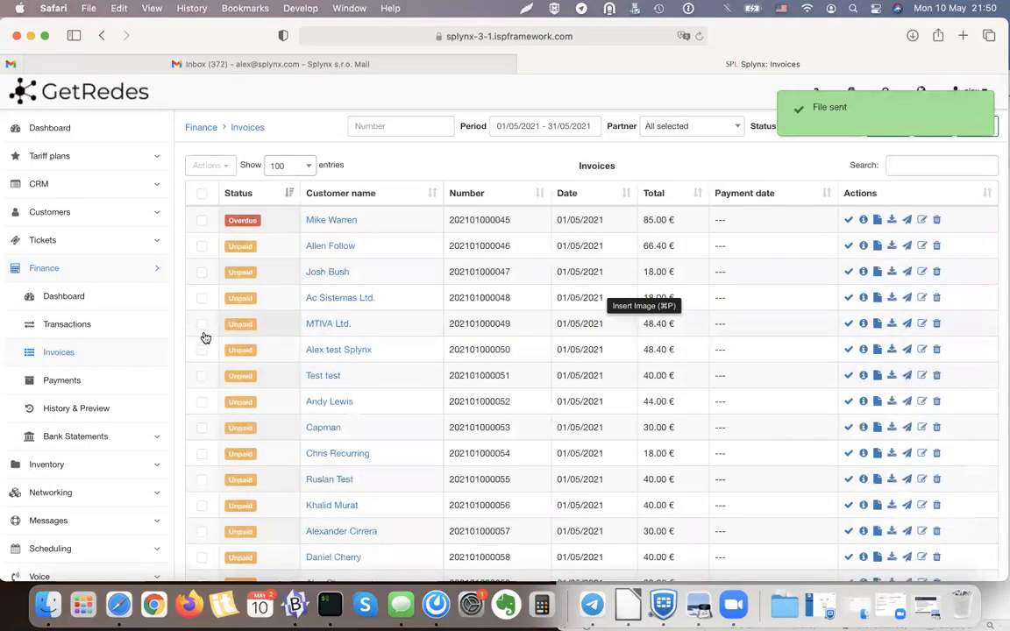
- Register a cash payment dated 10/05/2021 for the full amount of the overdue invoice
left_click(63, 383)
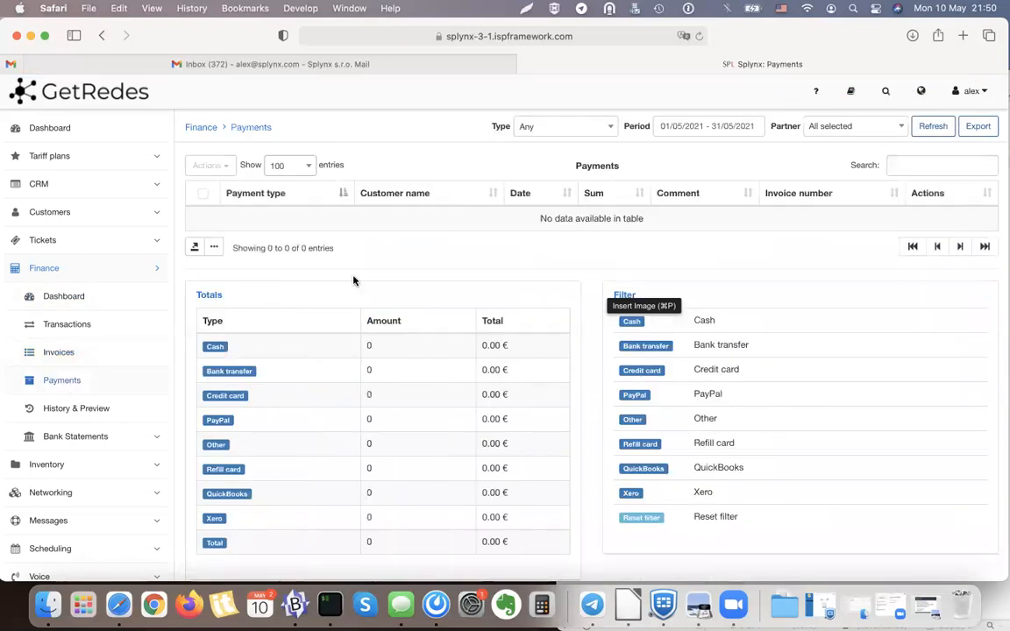
left_click(58, 350)
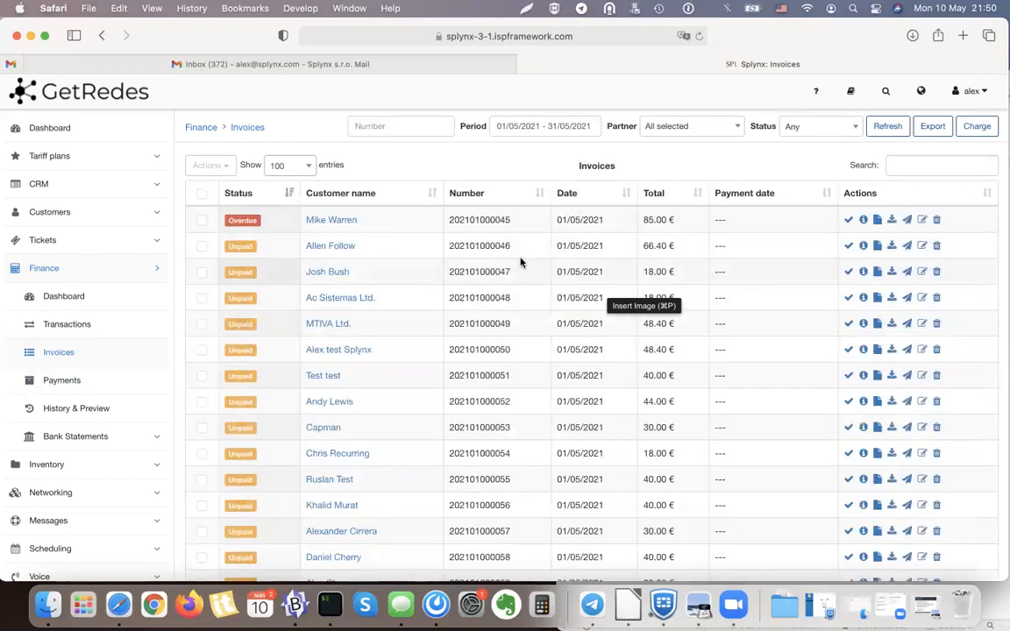
left_click(848, 220)
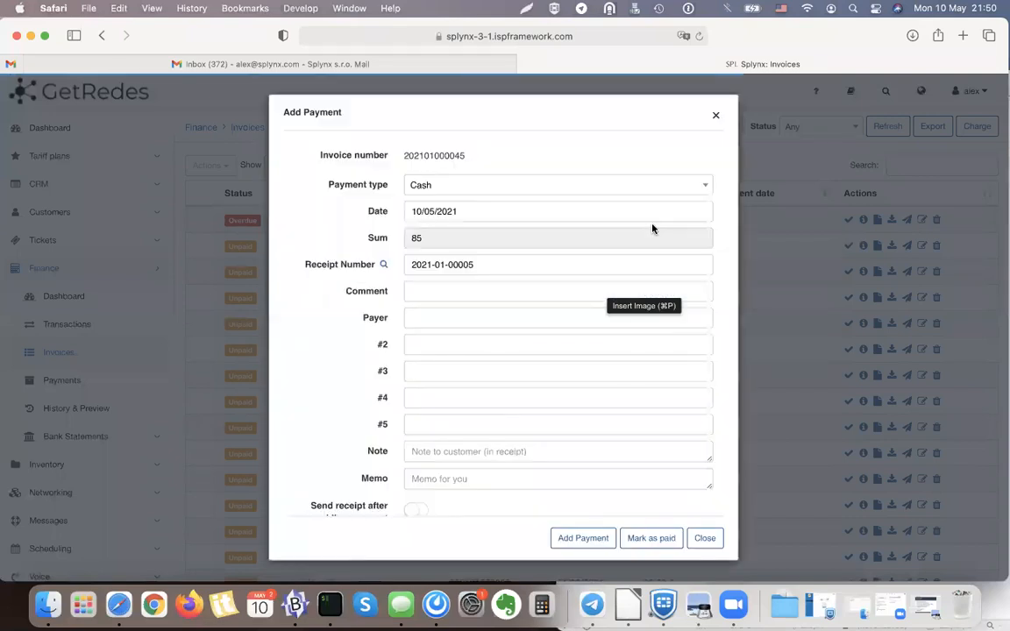
left_click(572, 540)
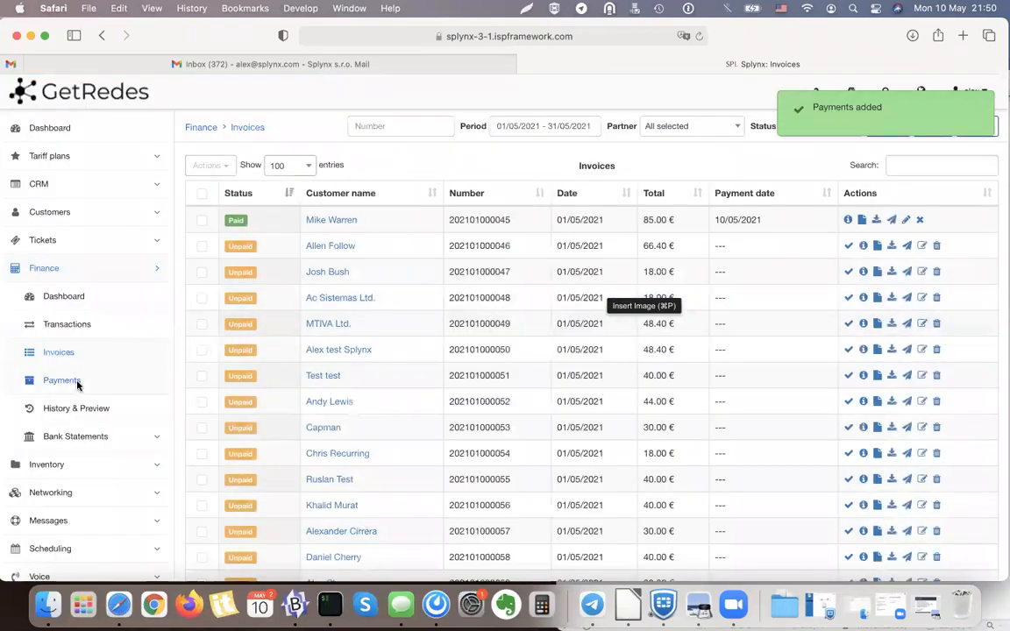
- Open the payments list, review the bulk actions offered for the new cash payment, and select that payment
left_click(77, 383)
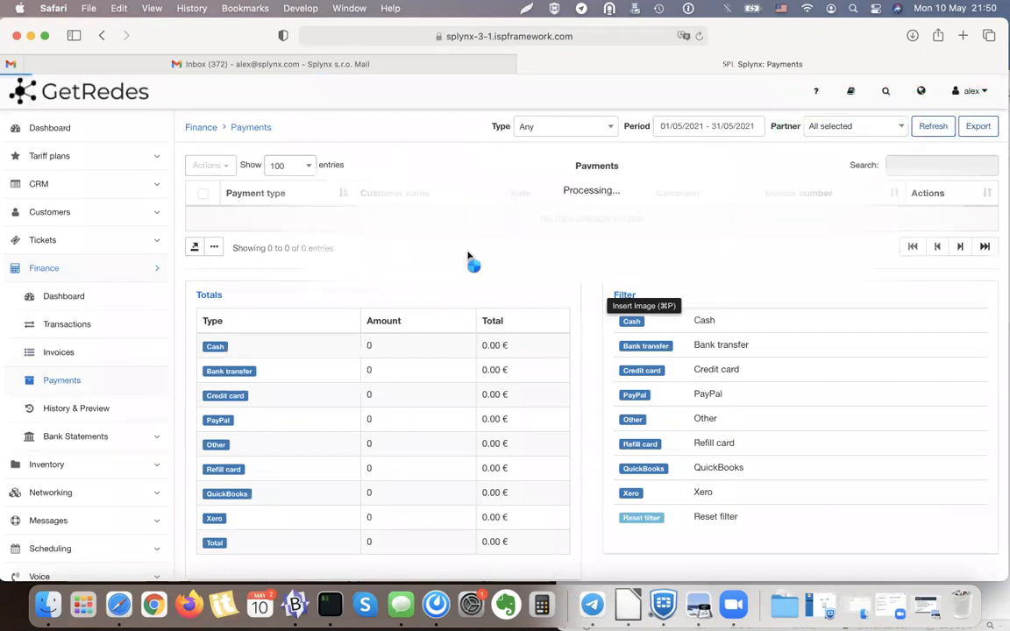
left_click(201, 221)
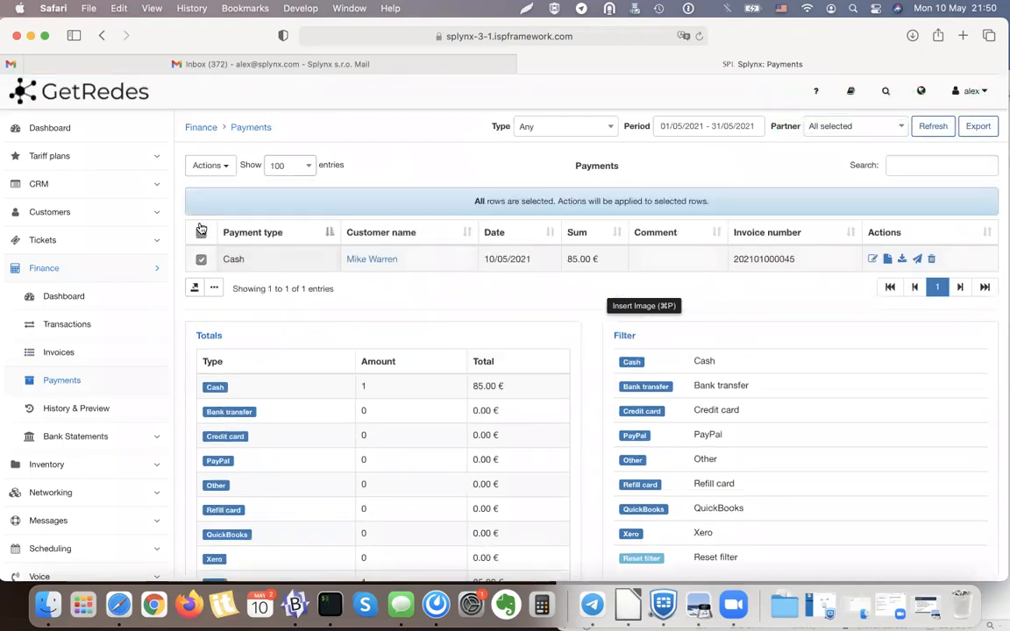
left_click(222, 167)
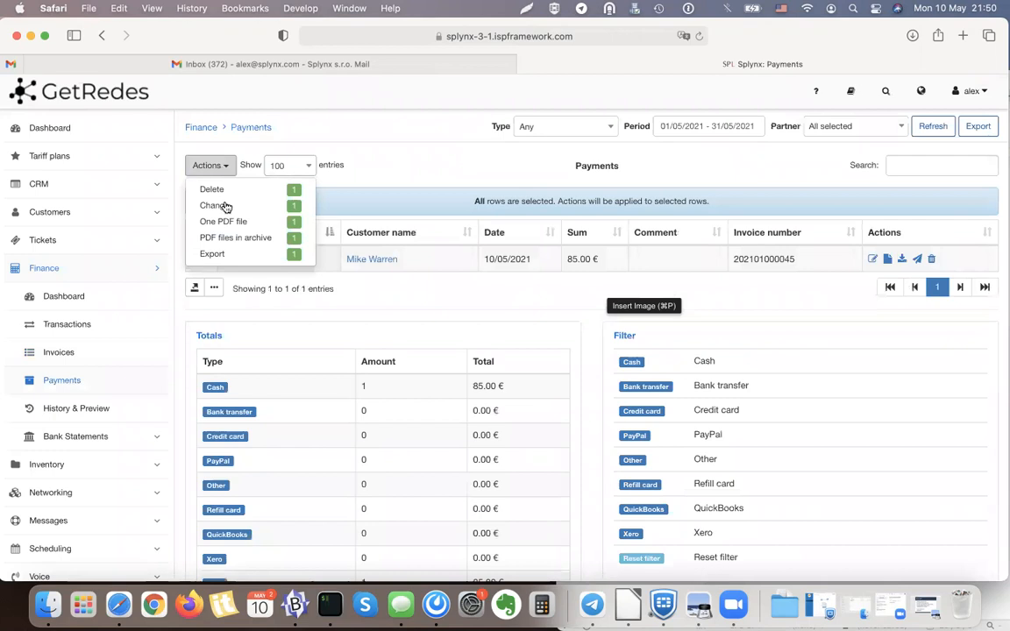
left_click(360, 204)
left_click(200, 230)
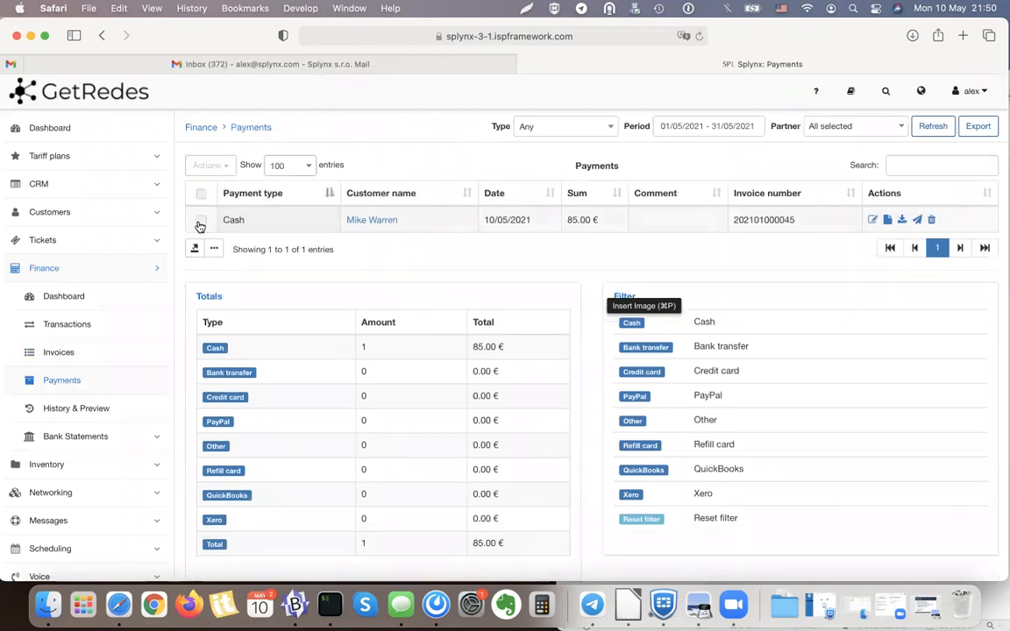
left_click(201, 222)
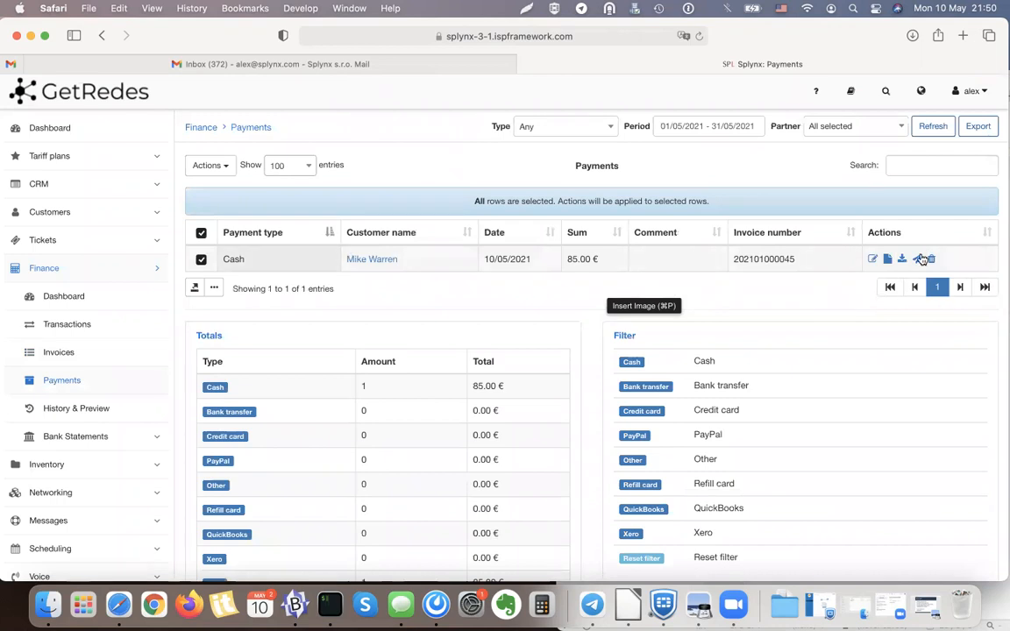
- Start sending the cash payment's receipt PDF by email and check the available recipient addresses
left_click(917, 259)
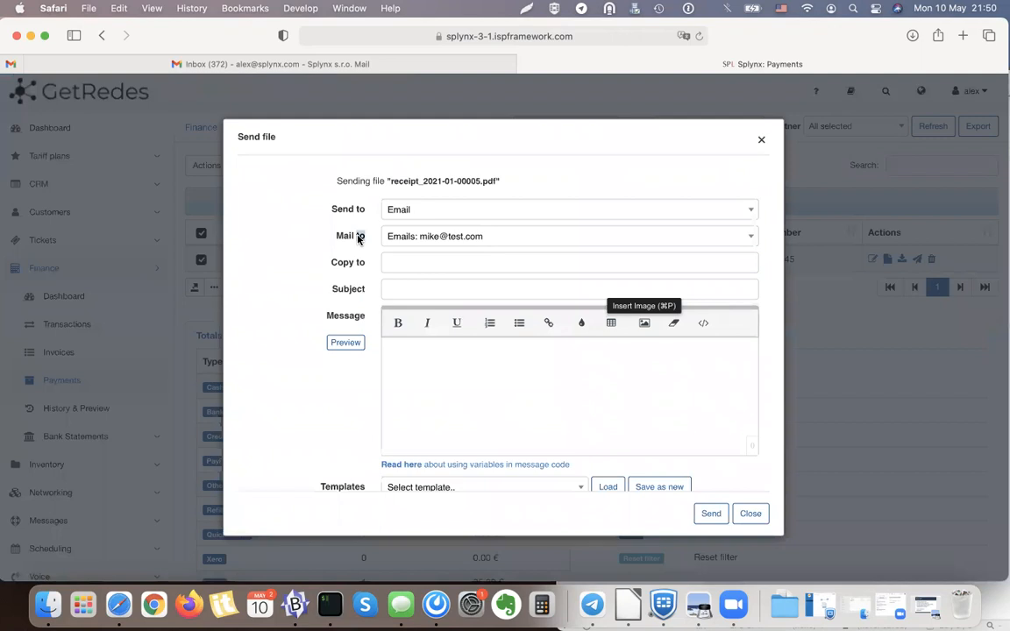
left_click(453, 245)
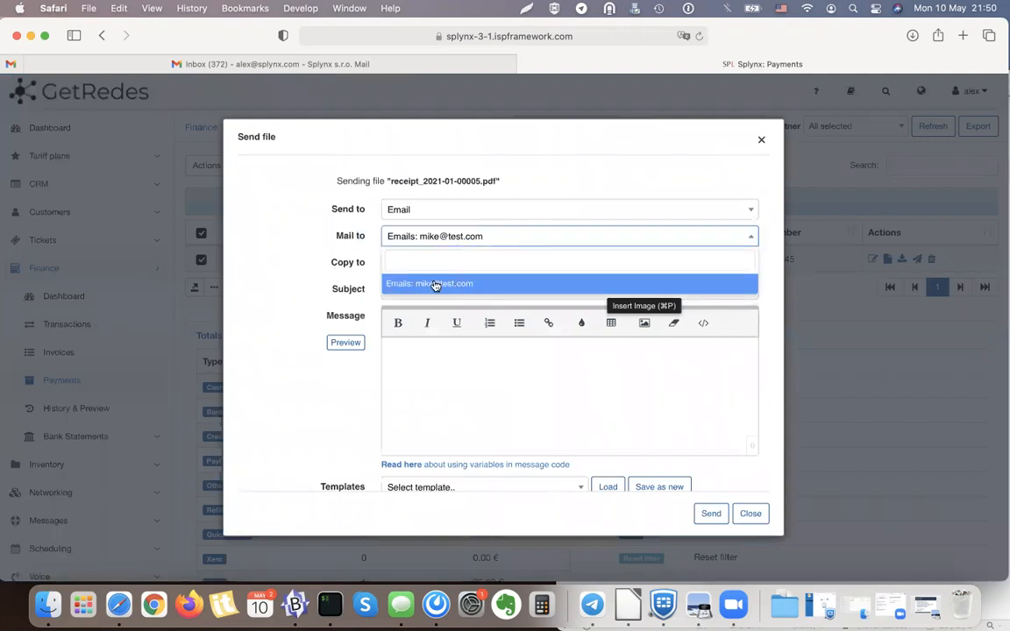
left_click(352, 241)
left_click(439, 238)
left_click(333, 254)
- Find the "Payment received notification" template by searching for "Paym" and load it into the receipt email
left_click(427, 489)
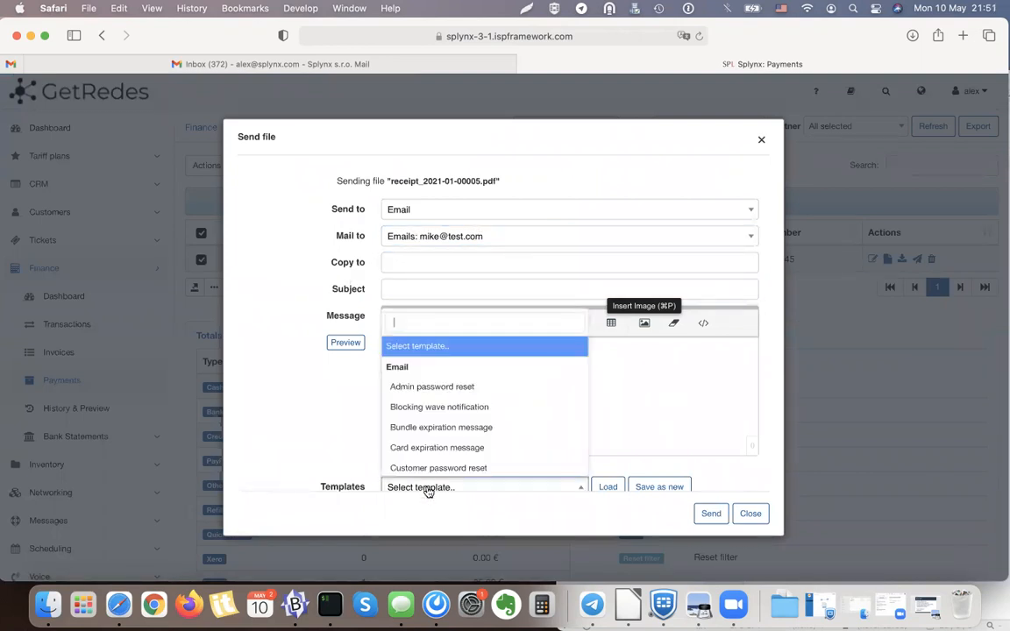
type("Paym")
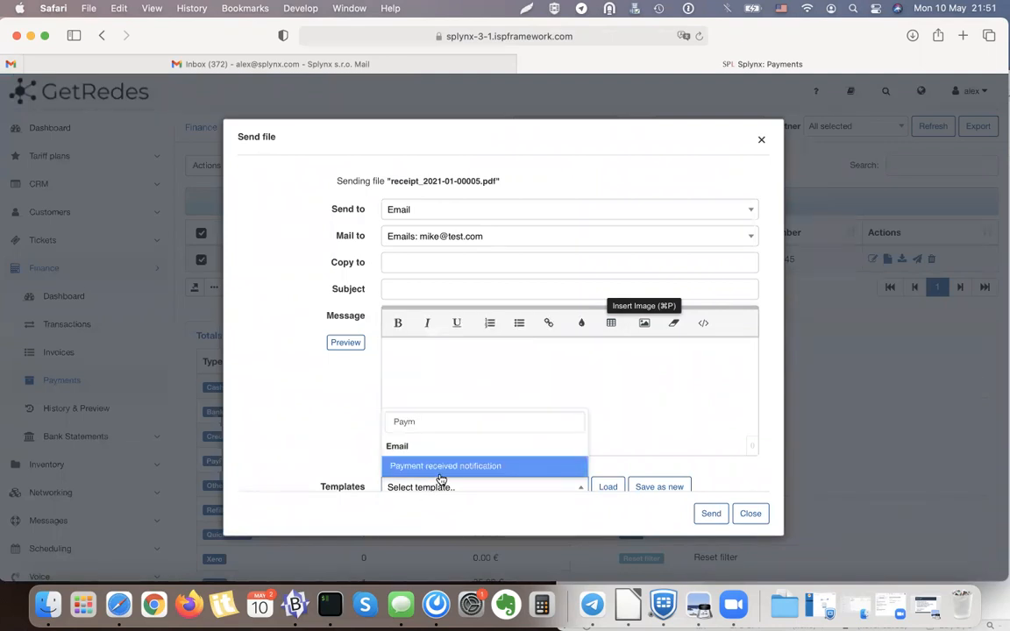
left_click(442, 470)
right_click(360, 372)
left_click(361, 408)
left_click(608, 484)
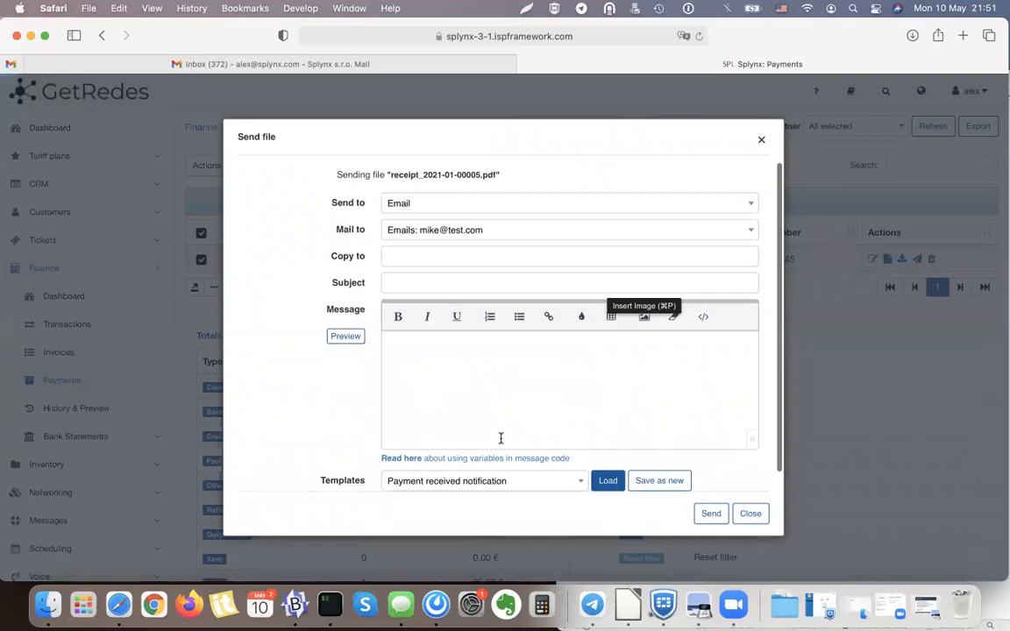
- Review the payment amount and date variables in the receipt message and send the email
scroll(560, 377, "down", 2)
left_click(604, 361)
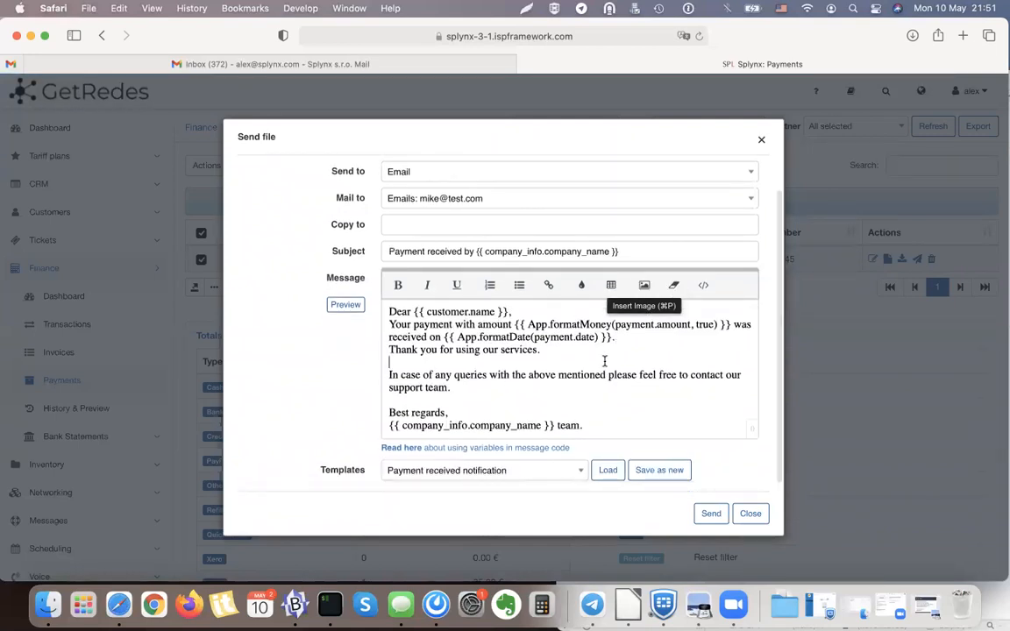
left_click_drag(624, 336, 401, 321)
left_click(402, 323)
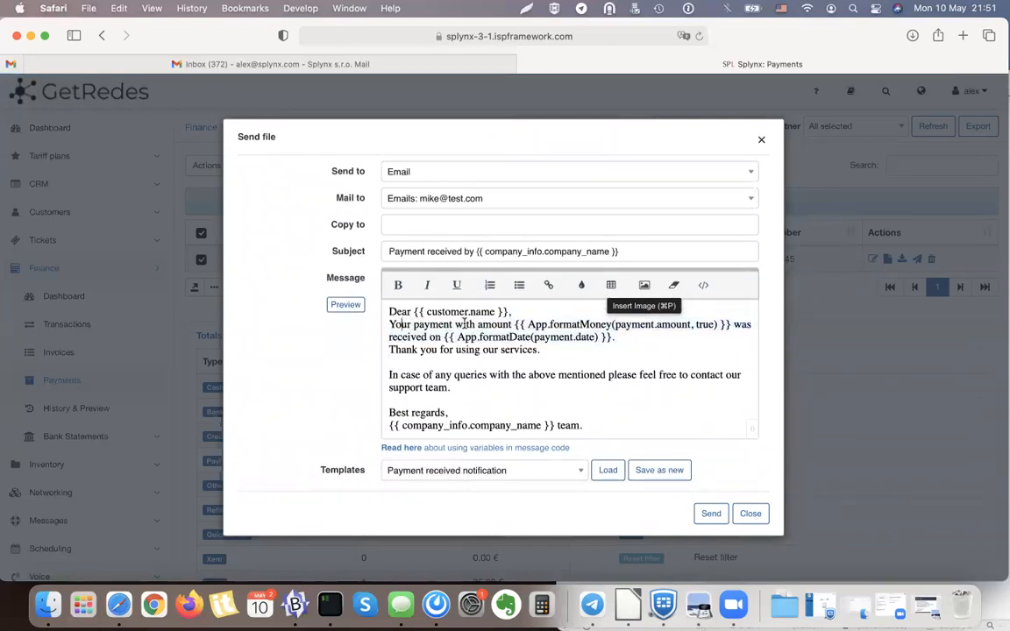
left_click_drag(514, 325, 649, 343)
left_click(648, 344)
scroll(562, 384, "down", 1)
left_click(710, 514)
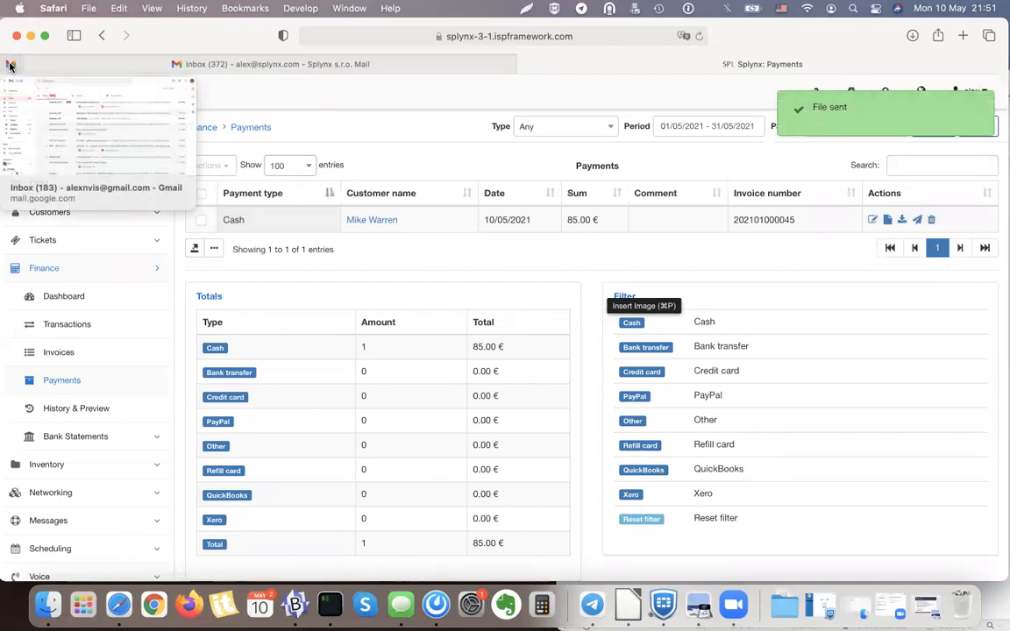
- Switch to the Gmail inbox and check the customer names in the "Invoice from Getredes S.L." conversation
left_click(10, 66)
left_click(101, 187)
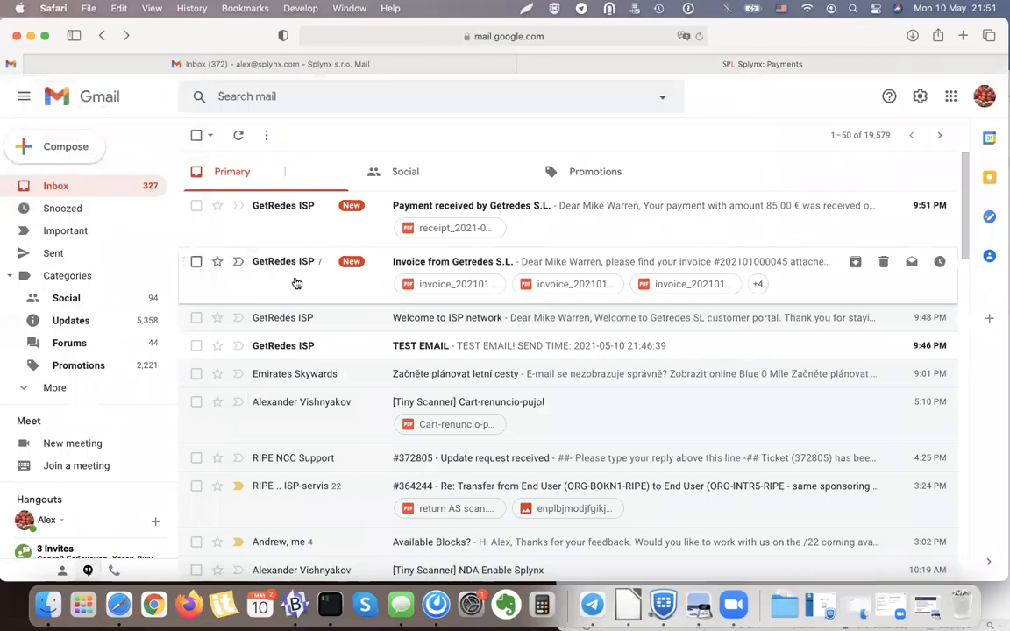
left_click(310, 270)
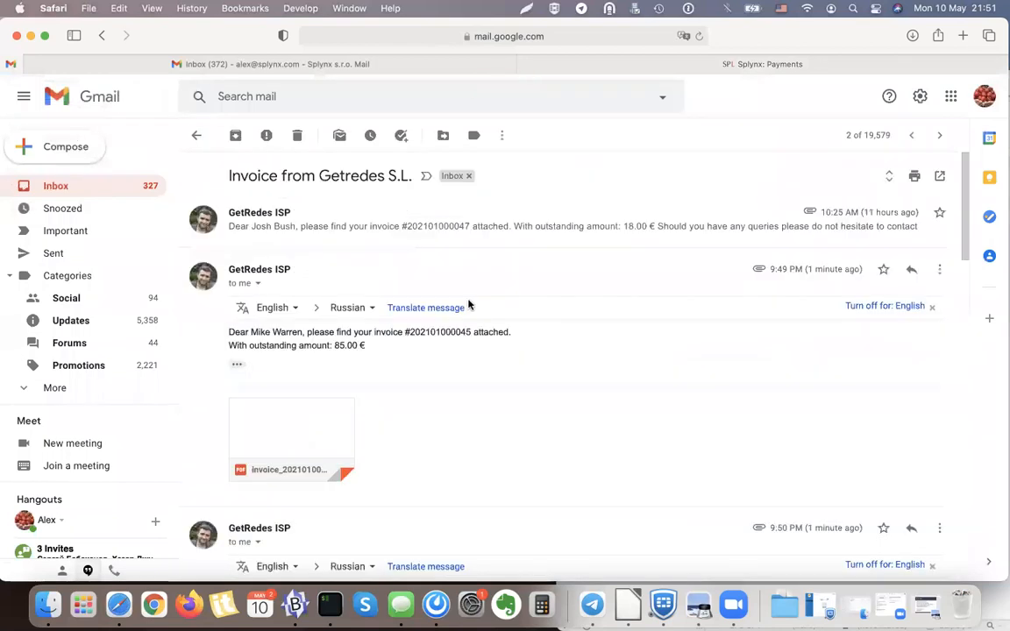
scroll(349, 255, "down", 3)
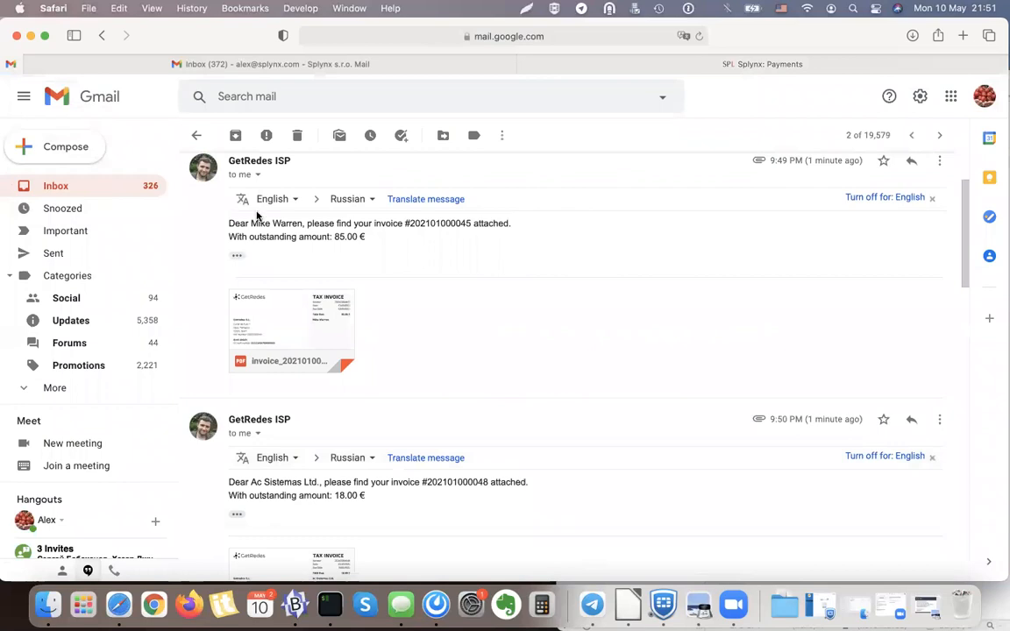
left_click_drag(251, 223, 303, 222)
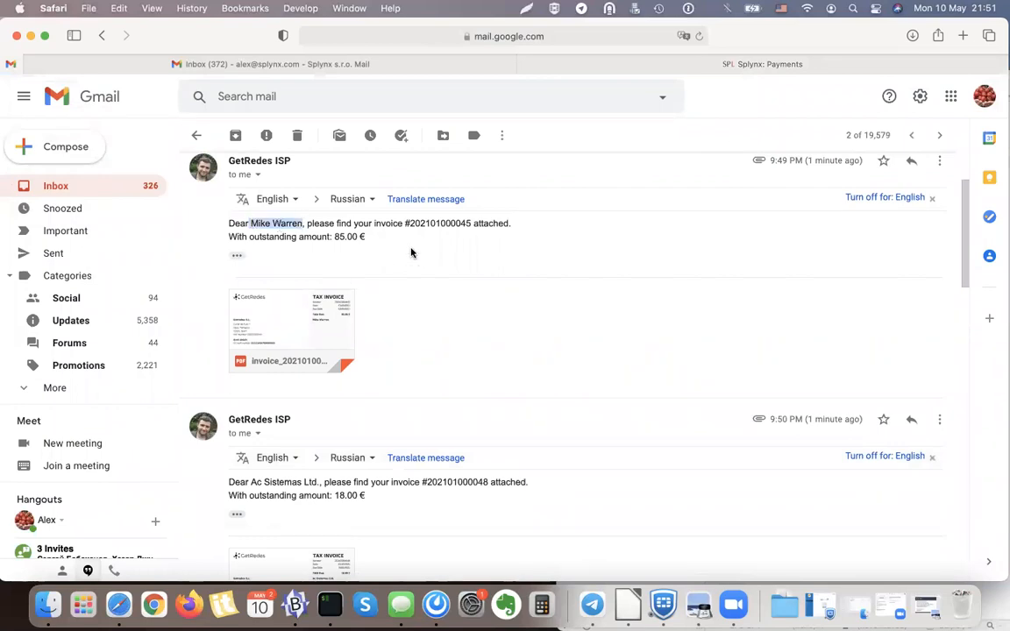
scroll(411, 252, "down", 2)
double_click(273, 332)
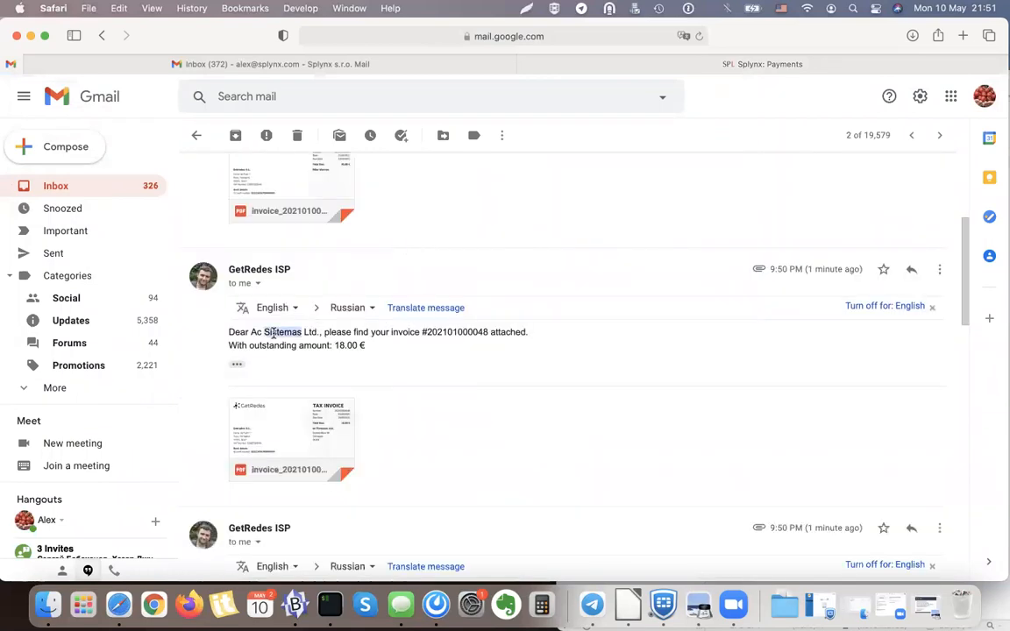
- View the invoice PDF attached to the Ac Sistemas Ltd. message, check its customer details and totals, and close it
scroll(304, 383, "down", 1)
left_click(285, 379)
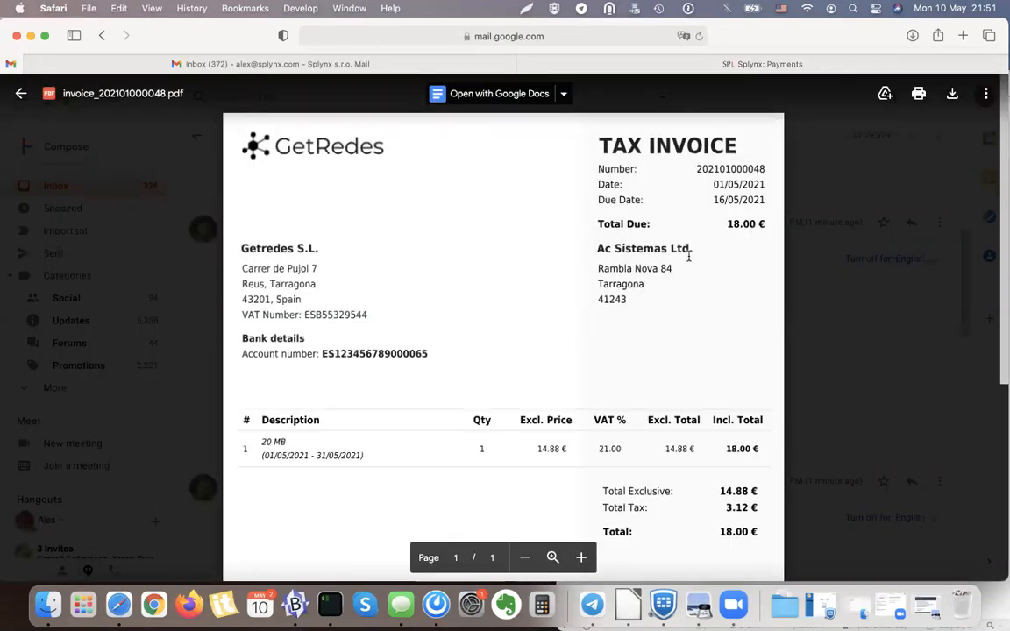
scroll(565, 350, "down", 2)
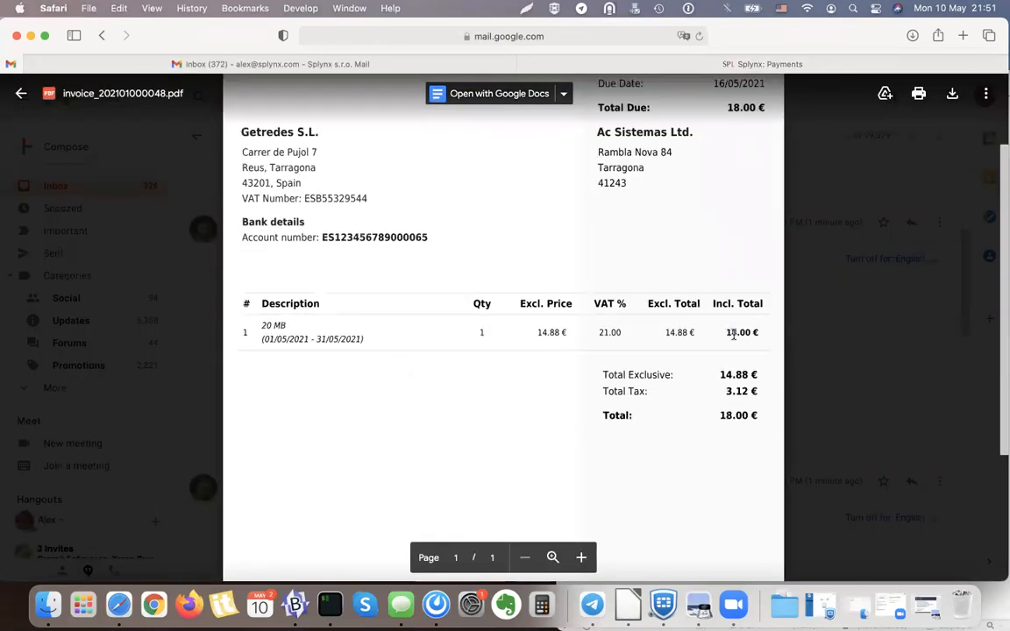
left_click(870, 291)
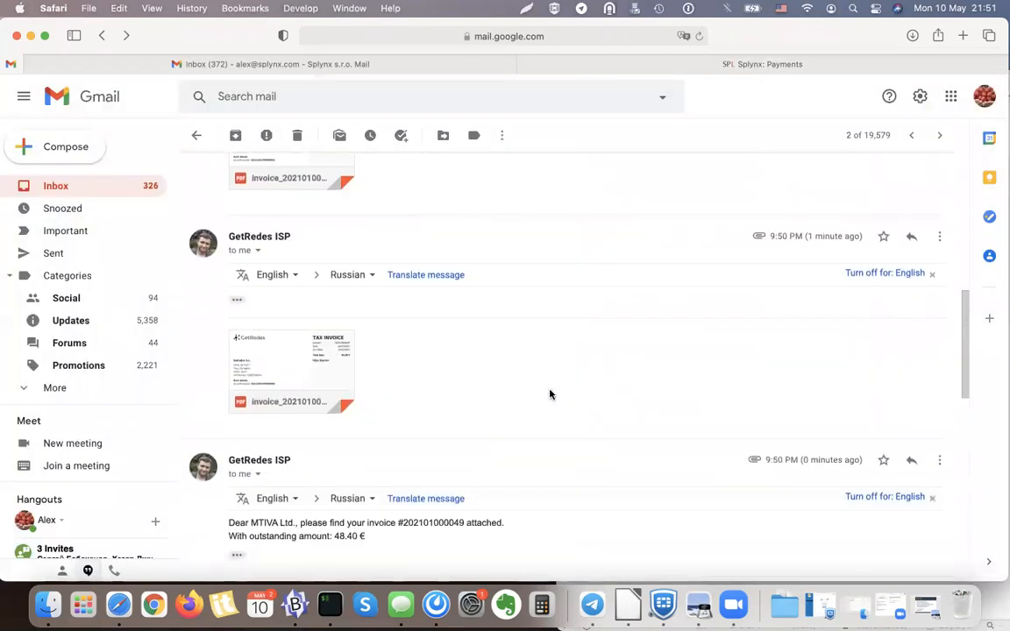
- Expand the trimmed text of the following invoice message and check the MTIVA Ltd. invoice message
left_click(236, 300)
scroll(363, 301, "down", 1)
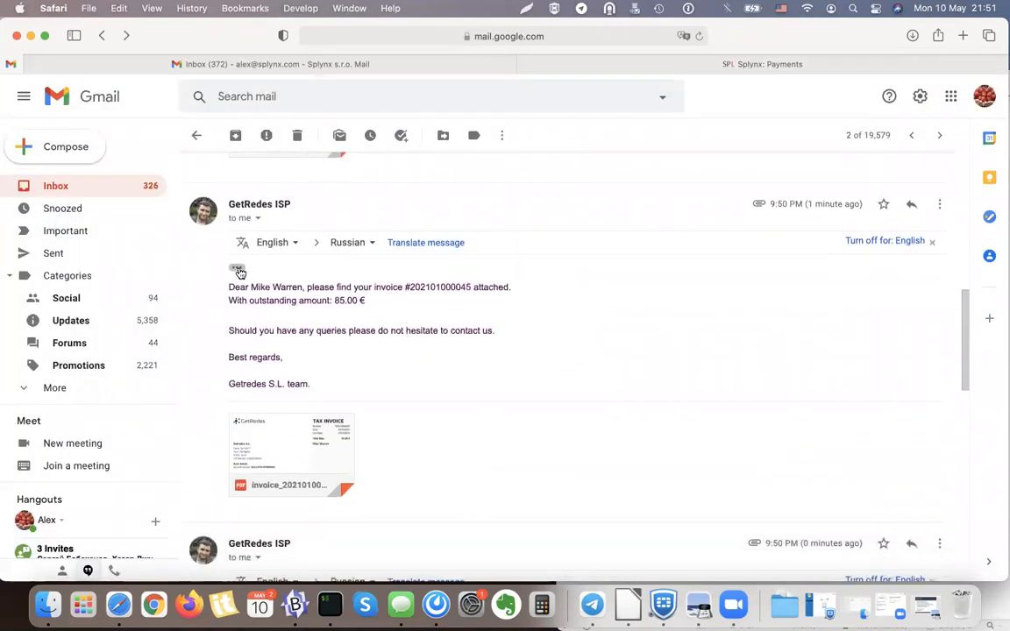
scroll(325, 298, "down", 4)
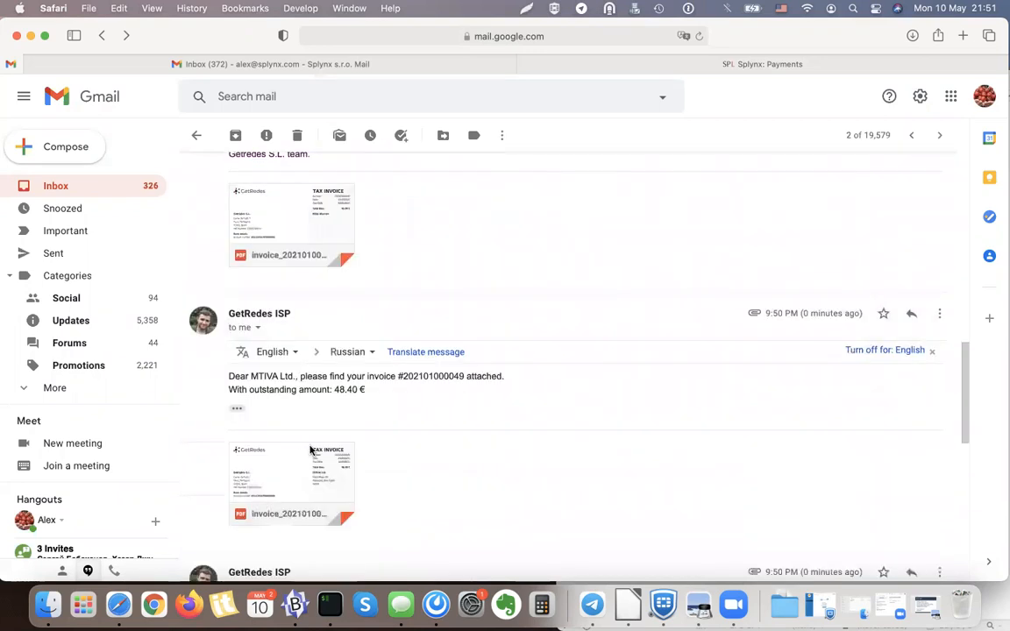
double_click(260, 359)
scroll(338, 460, "down", 1)
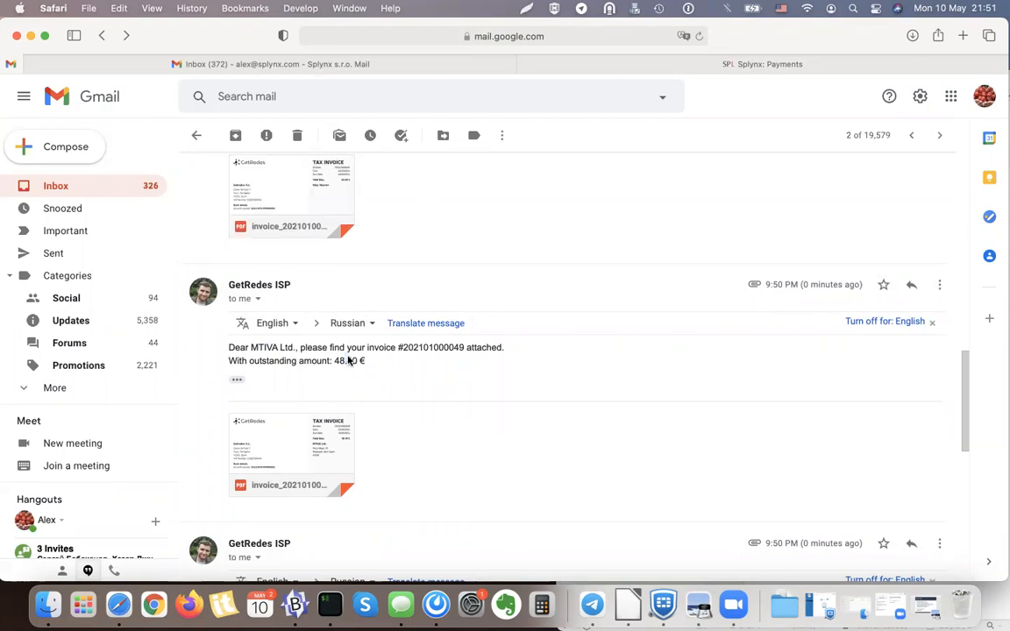
- Open the "Payment received by Getredes S.L." email, check the payment amount, and view its attached receipt PDF
left_click(103, 36)
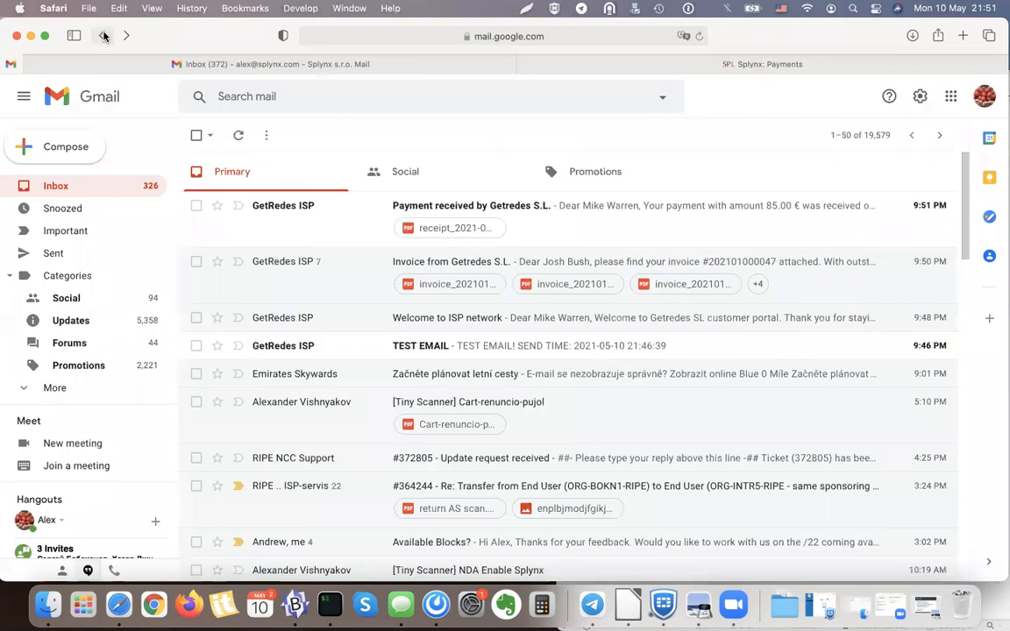
left_click(360, 214)
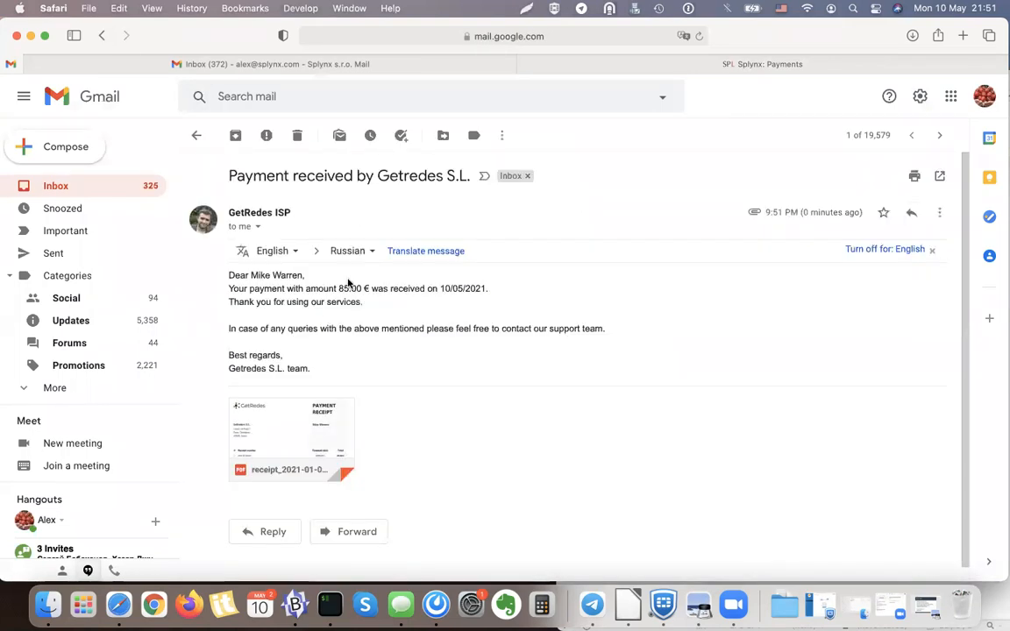
double_click(347, 288)
left_click(292, 419)
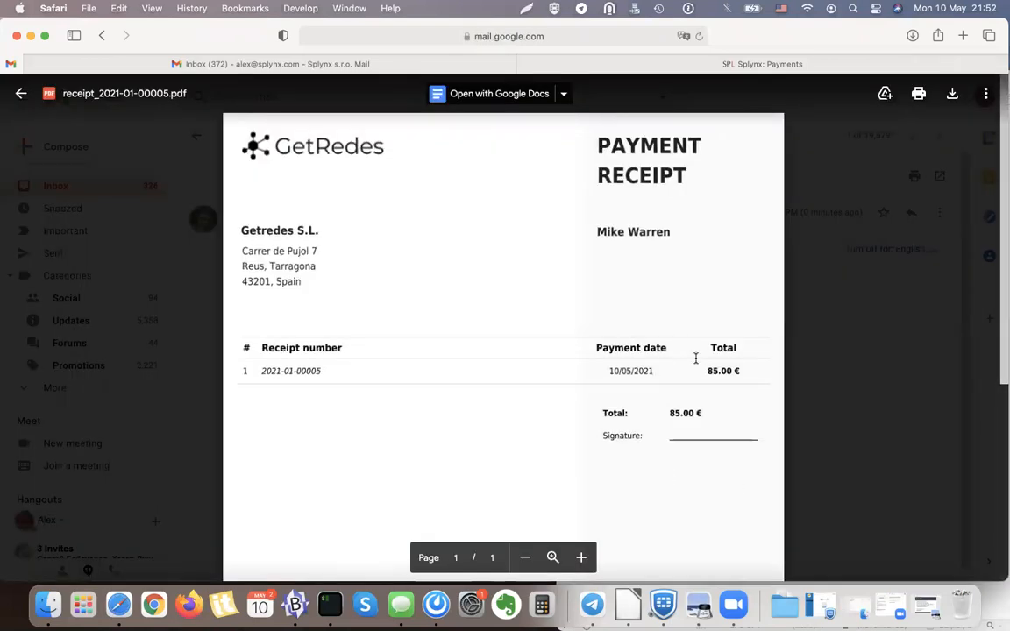
left_click(885, 369)
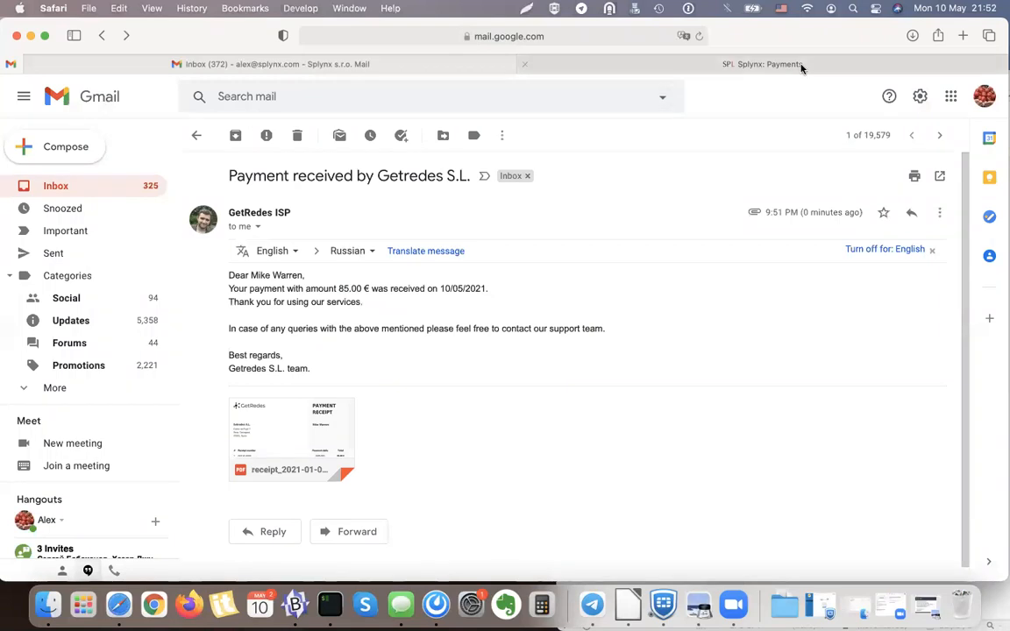
- Switch to the Splynx page and open the form for creating a new mass-sending message
left_click(217, 65)
left_click(702, 70)
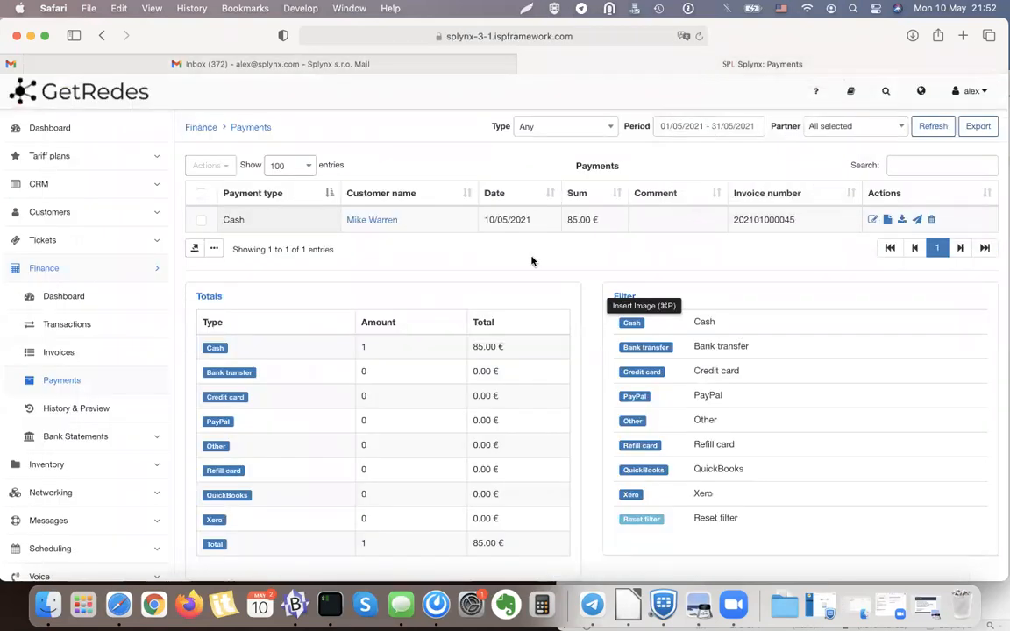
left_click(95, 275)
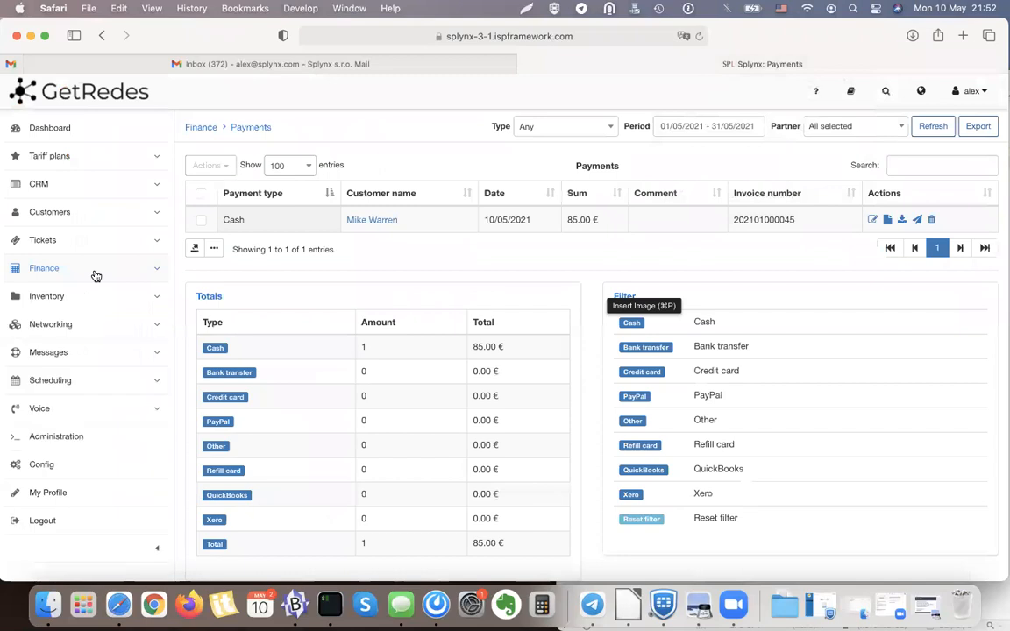
left_click(63, 352)
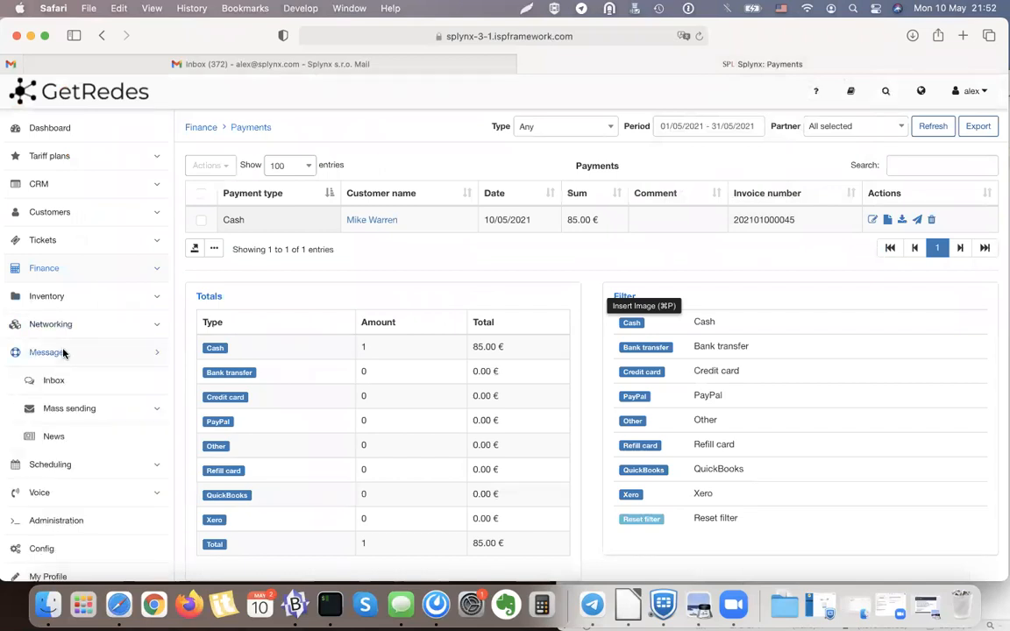
left_click(72, 407)
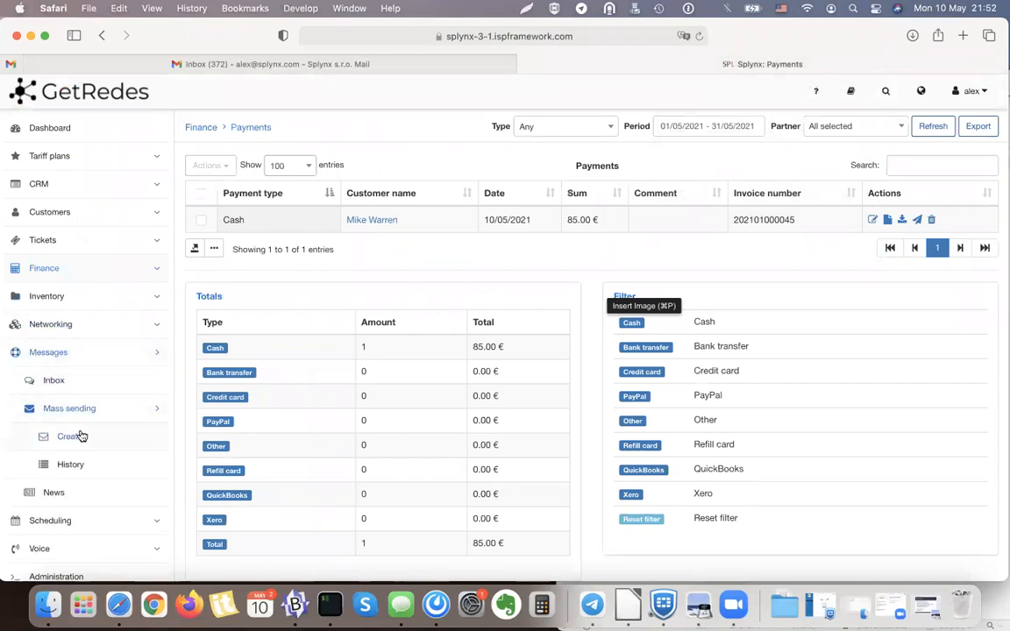
left_click(75, 437)
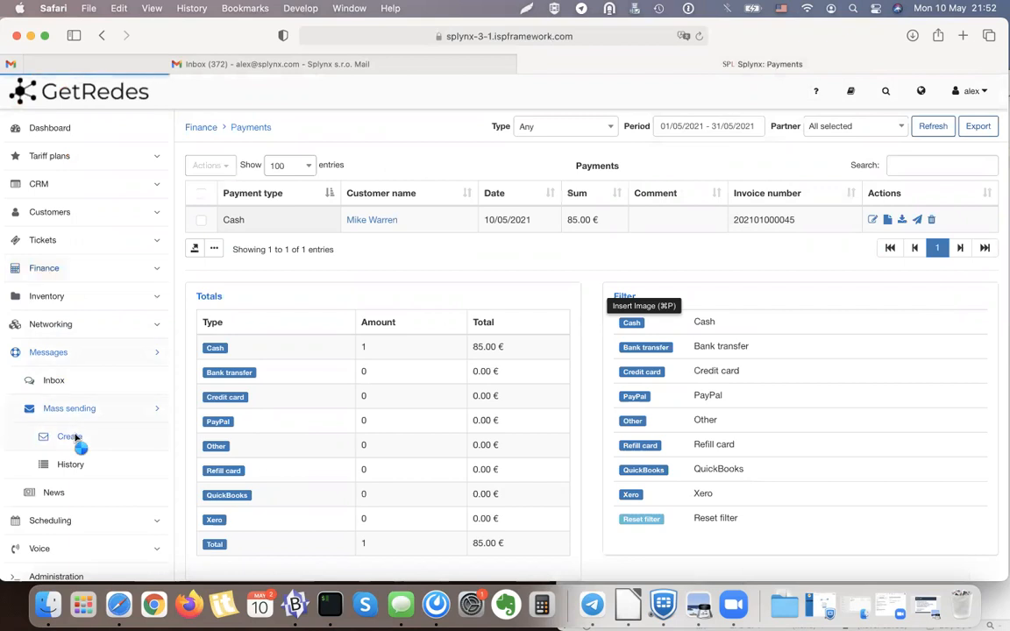
scroll(394, 402, "down", 3)
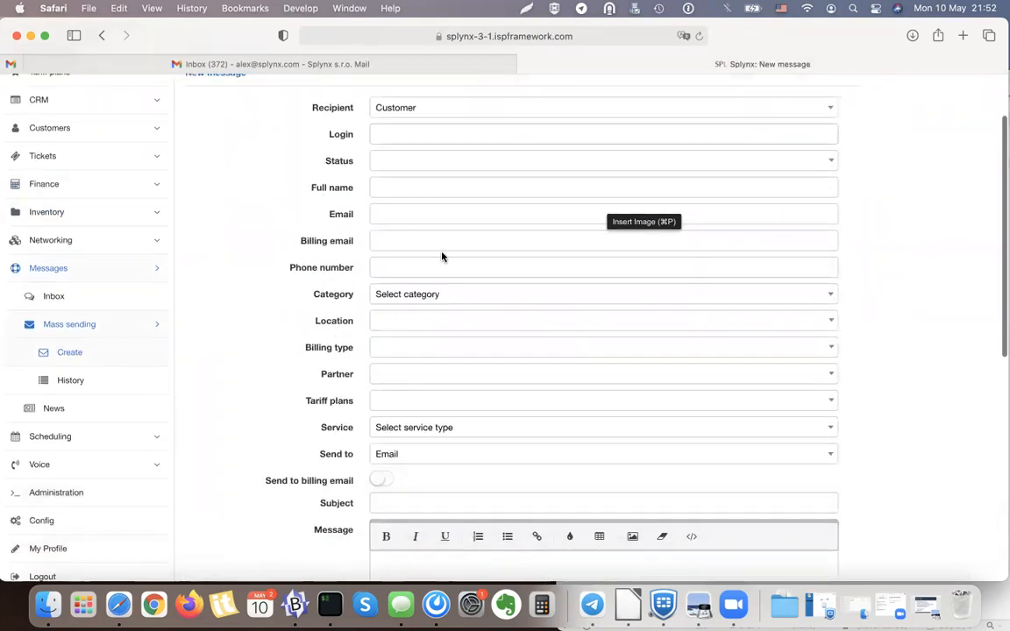
scroll(442, 254, "down", 1)
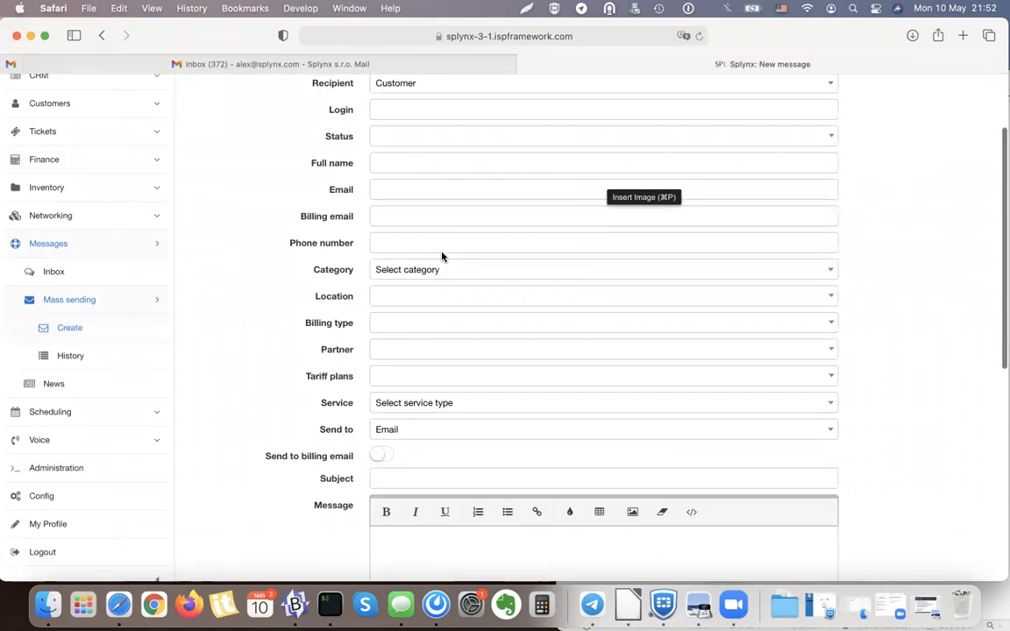
- Limit the message recipients to customers of the GetRedes partner with status Blocked
left_click(388, 354)
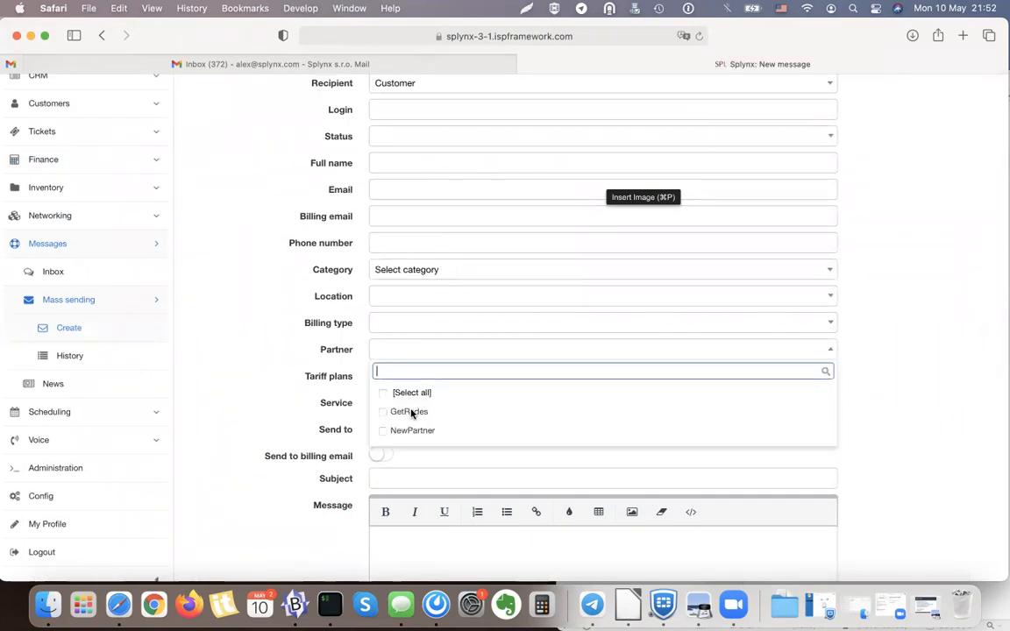
left_click(411, 412)
left_click(312, 379)
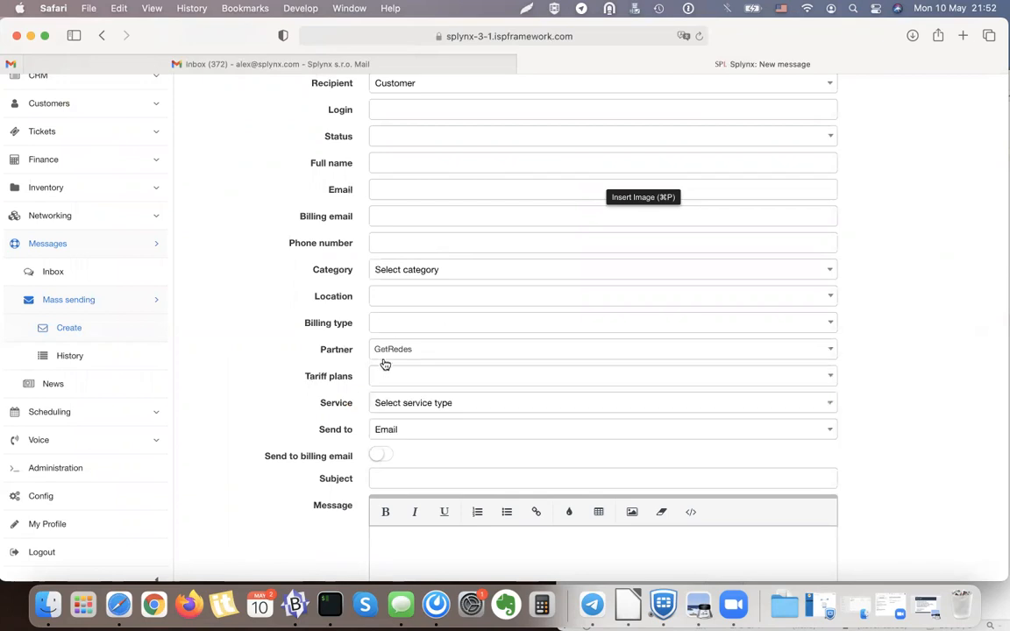
scroll(329, 452, "up", 3)
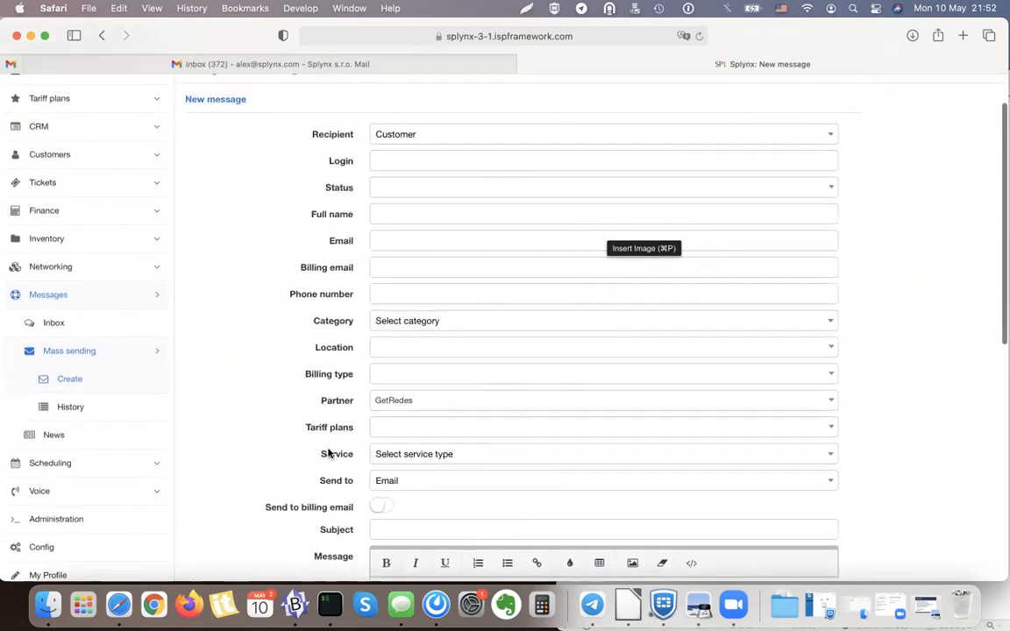
left_click(402, 191)
left_click(391, 286)
left_click(328, 306)
- Enter "Test email message" as the subject of the new message
scroll(269, 215, "down", 5)
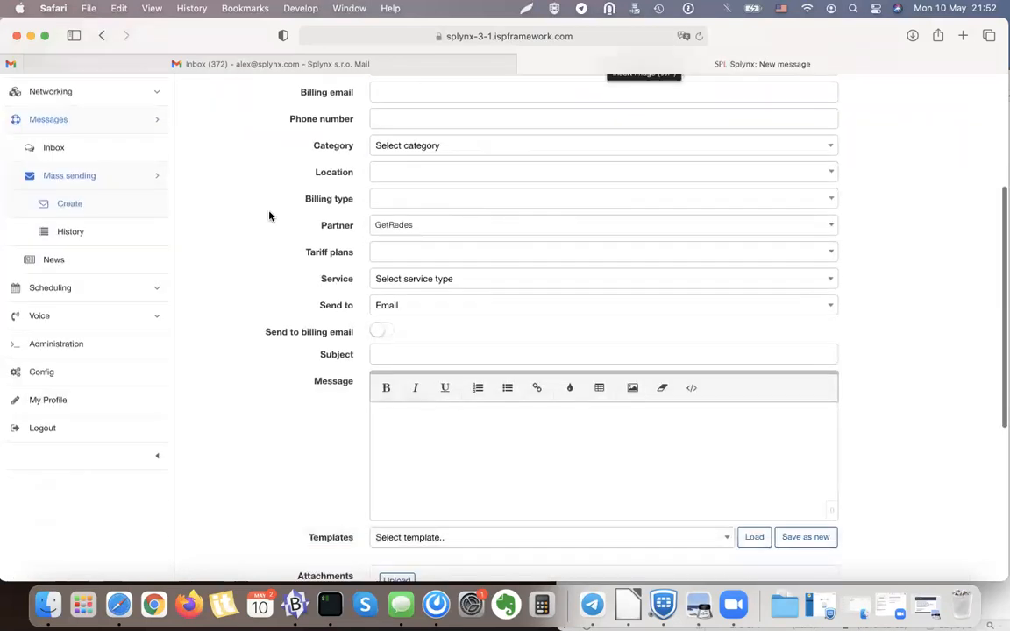
left_click(431, 282)
type("Test email message")
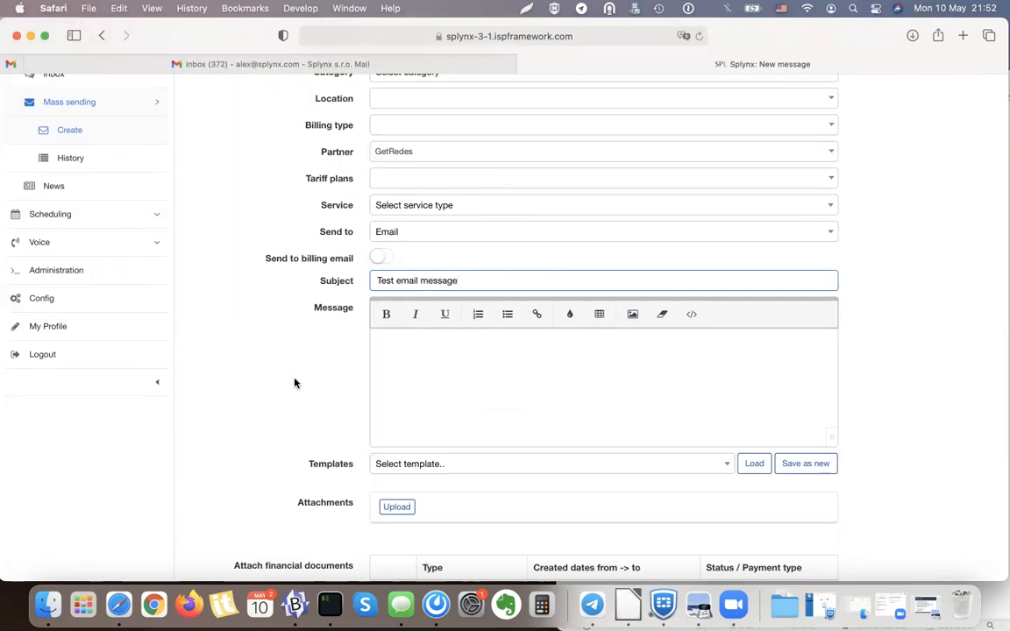
left_click(482, 340)
left_click(439, 472)
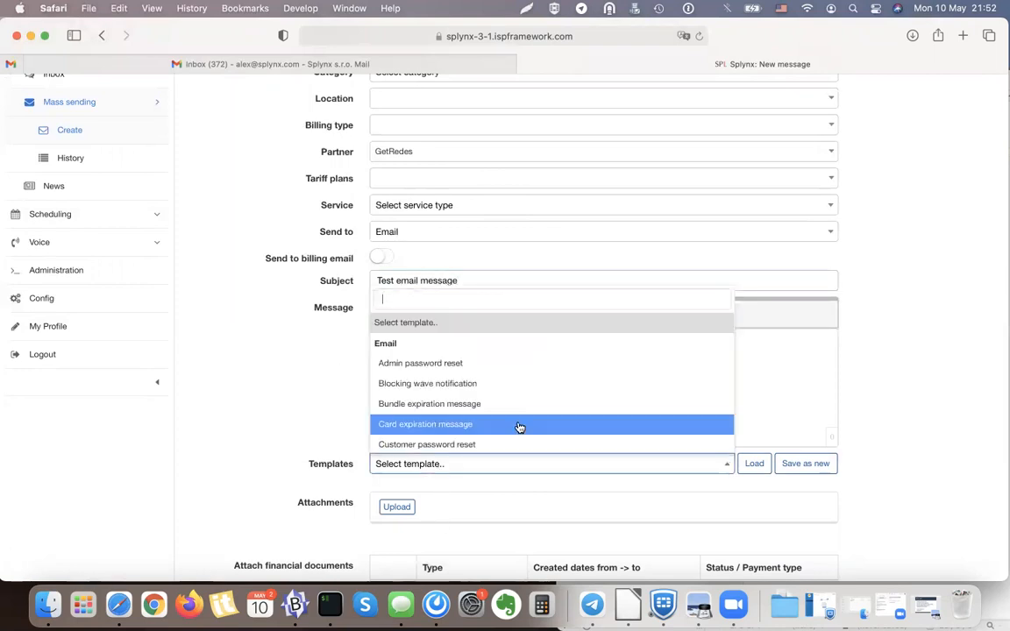
scroll(507, 402, "down", 2)
scroll(506, 402, "down", 4)
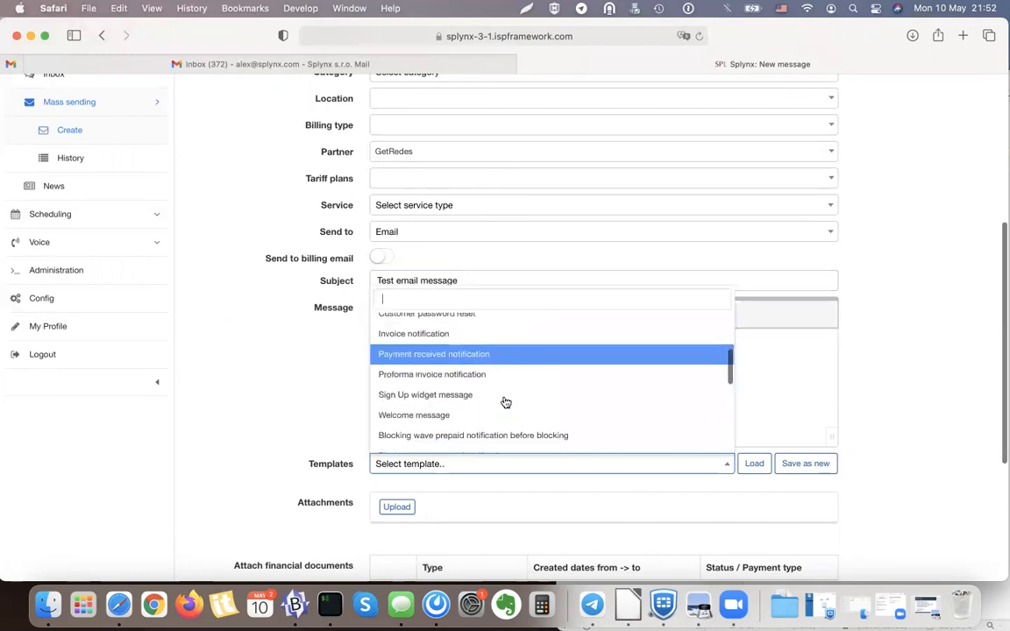
left_click(265, 410)
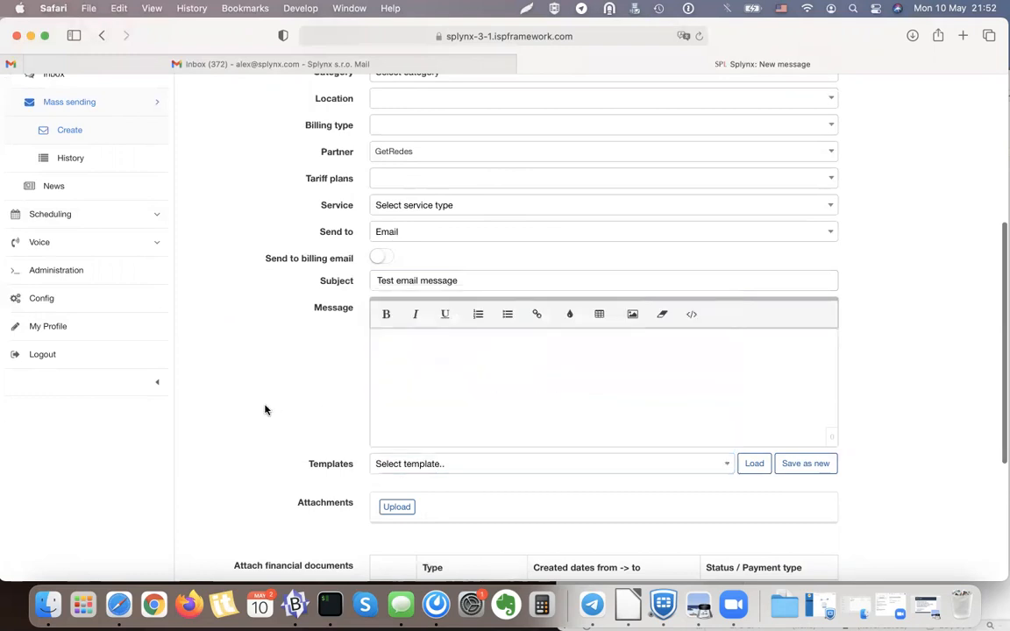
- Load the "Blocking wave notification" email template into the message body and delete the blank line above the greeting
left_click(412, 379)
left_click(438, 463)
type("blo")
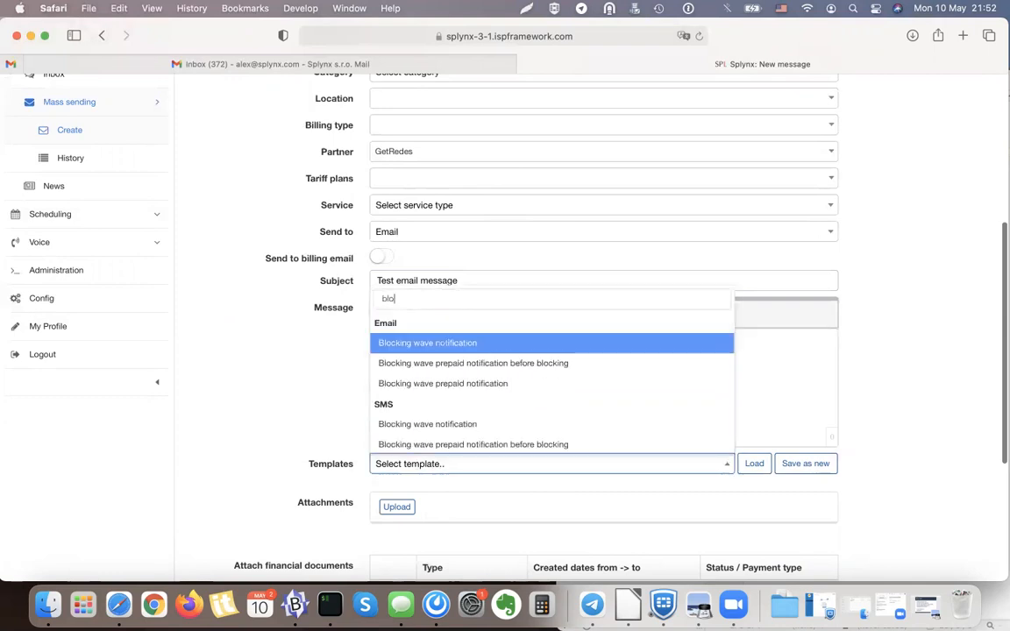
left_click(455, 433)
left_click(753, 463)
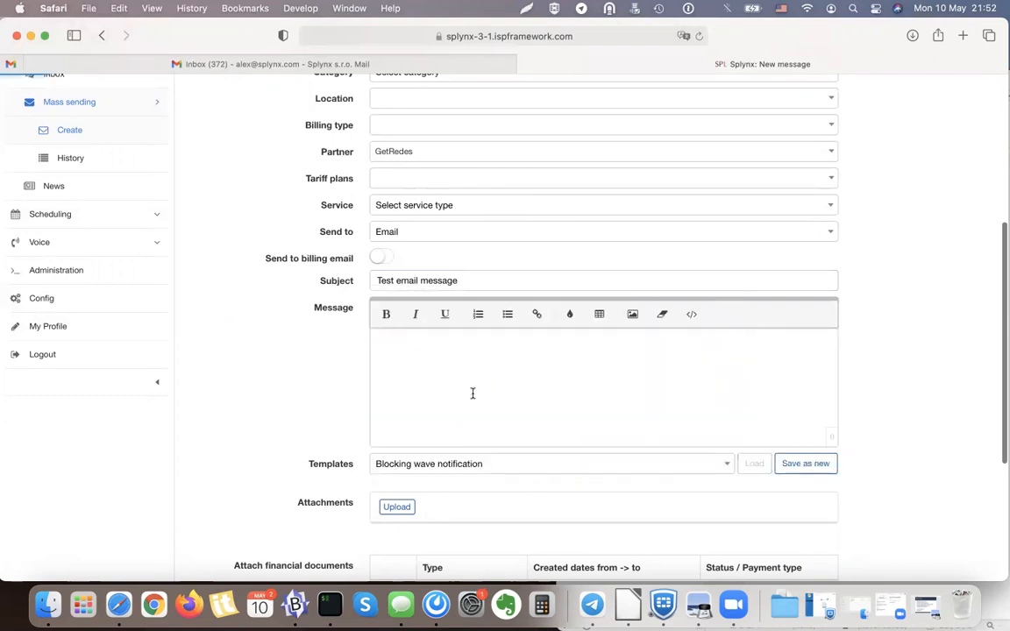
left_click(383, 352)
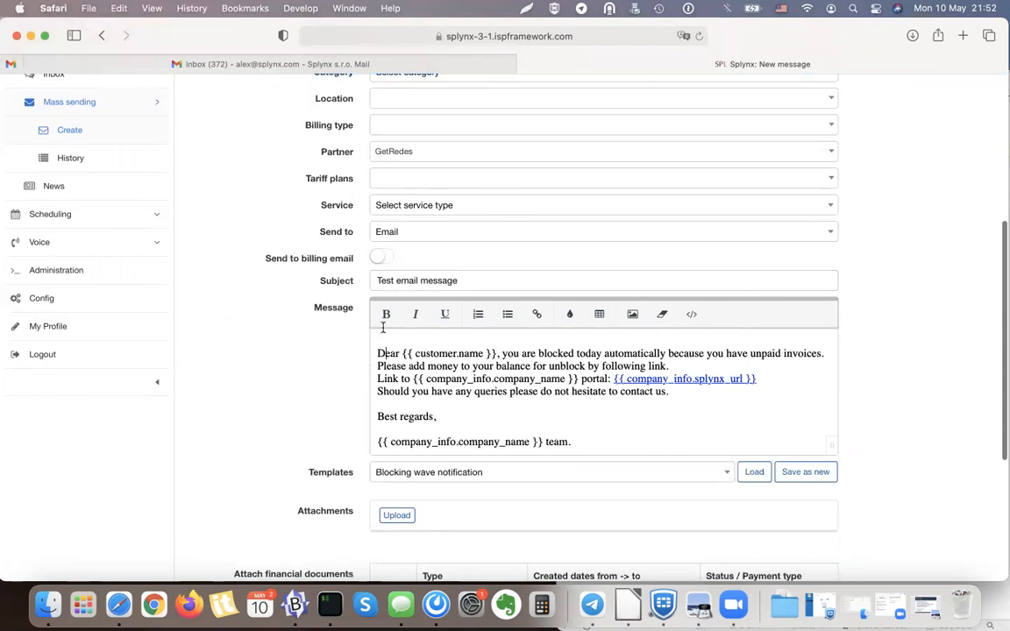
key("BackSpace")
- Review the recipient filters, message text and attachment options, and preview the message before closing the preview
scroll(401, 372, "down", 3)
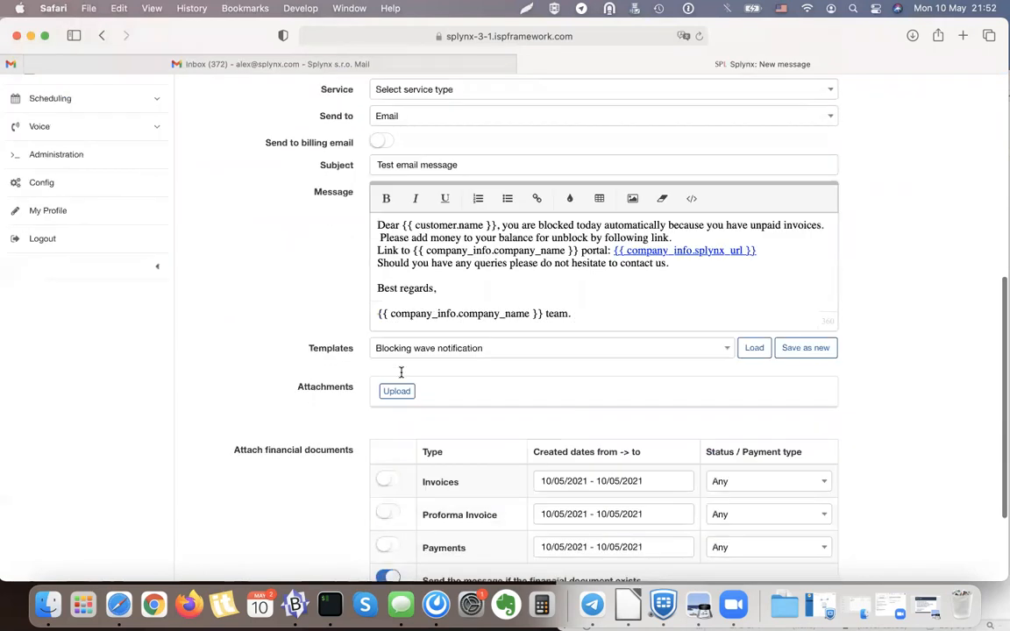
scroll(367, 250, "up", 5)
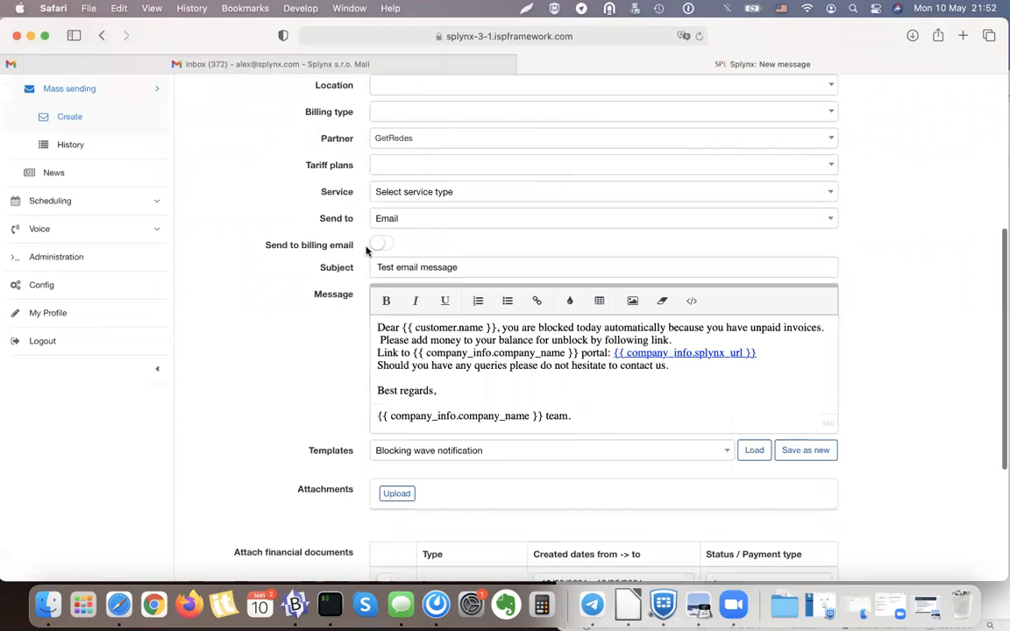
scroll(459, 234, "up", 2)
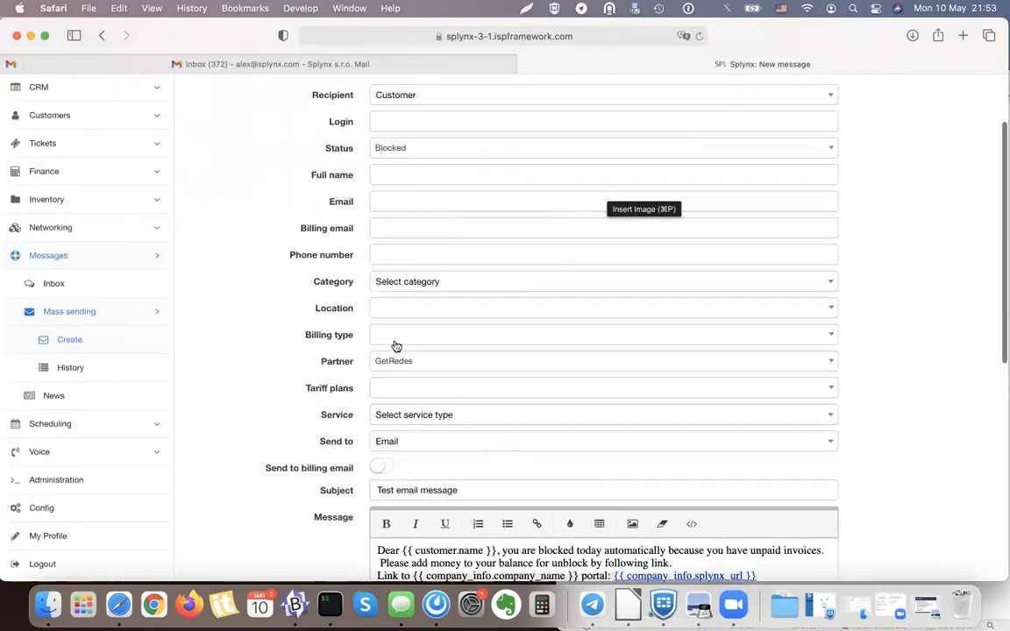
left_click_drag(324, 361, 363, 360)
left_click(274, 327)
scroll(336, 254, "down", 3)
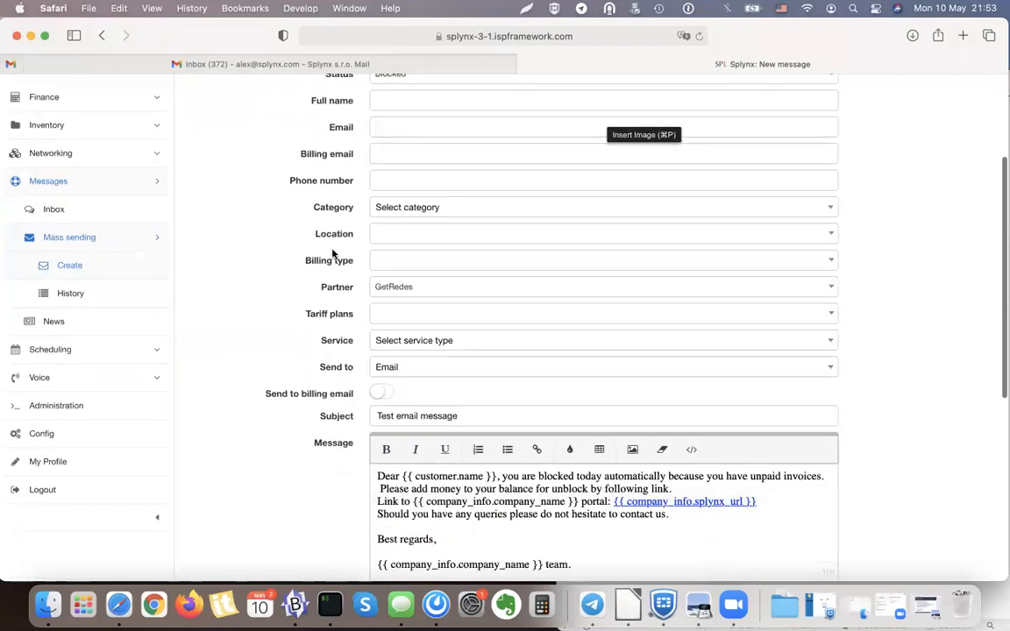
scroll(314, 325, "down", 5)
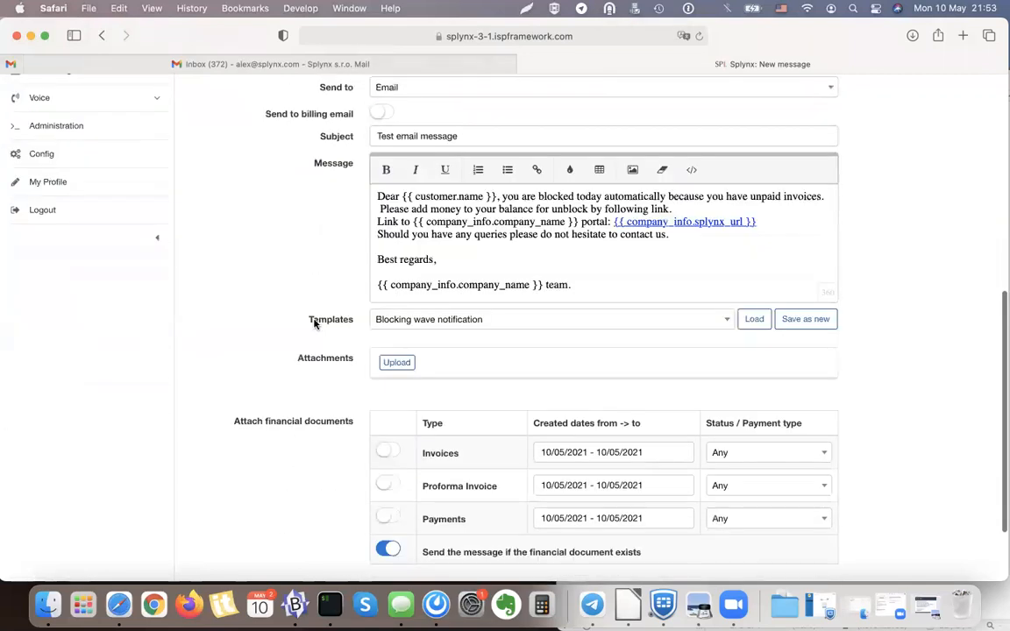
scroll(314, 325, "up", 2)
scroll(313, 324, "down", 5)
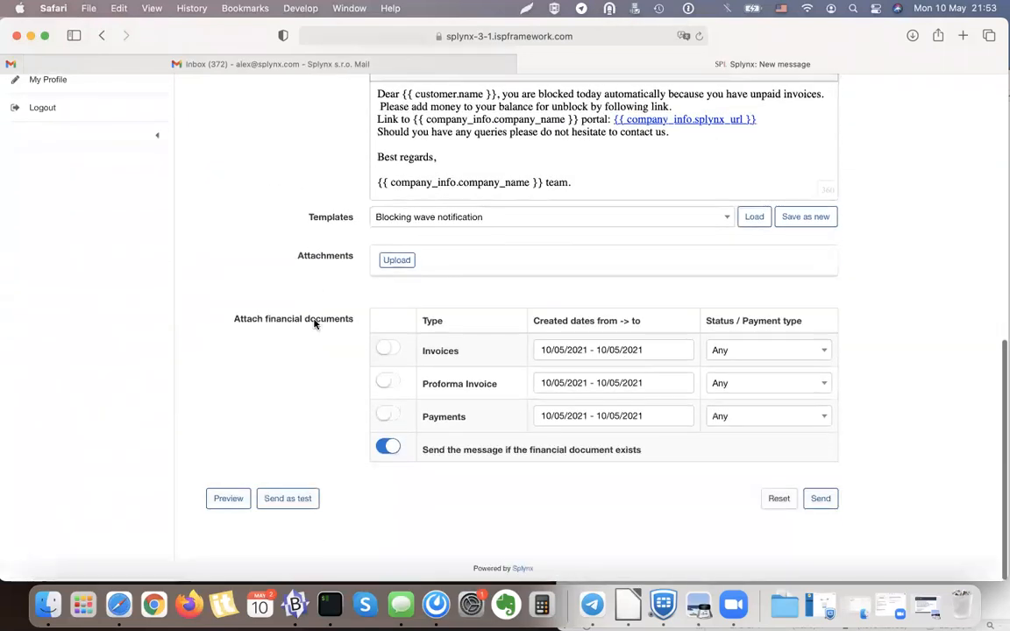
left_click(231, 501)
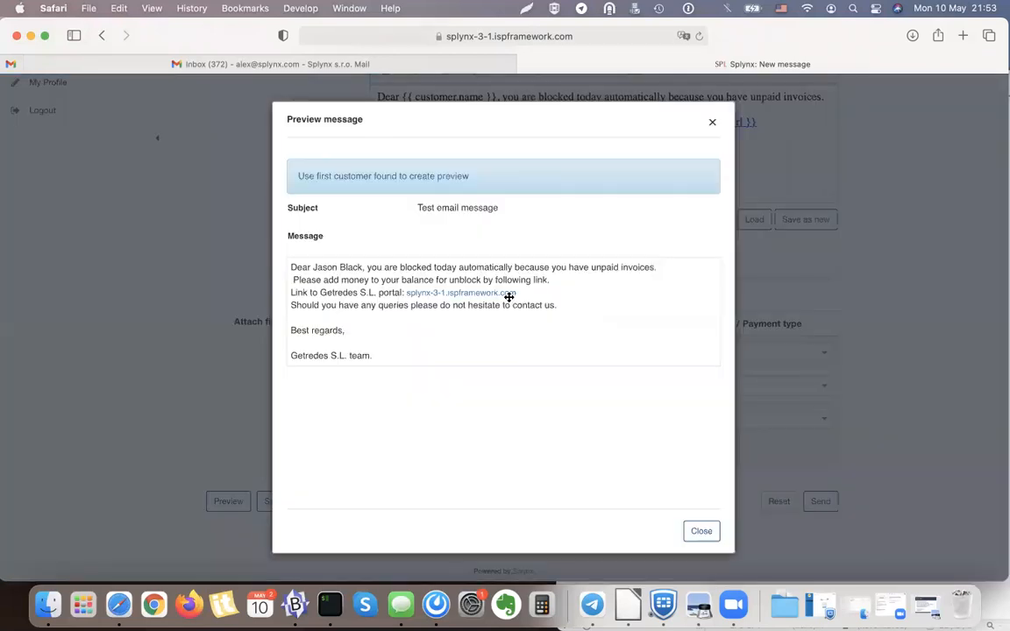
left_click(701, 530)
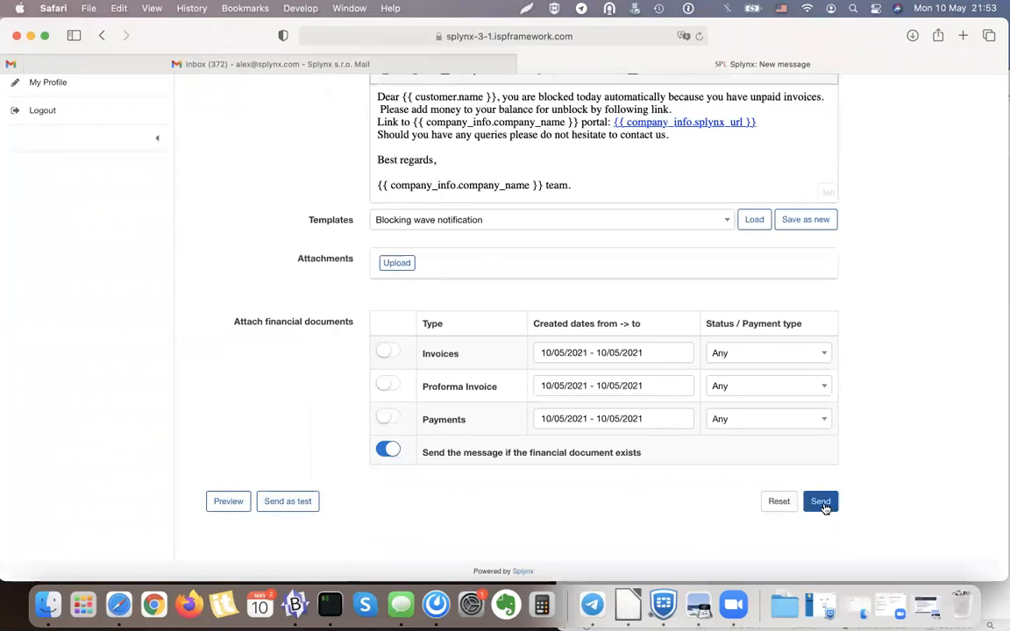
- Turn off the option "Send the message if the financial document exists" for the attached financial documents
left_click(394, 454)
mouse_move(422, 452)
left_mouse_down()
mouse_move(662, 449)
mouse_move(425, 455)
left_mouse_up()
left_click(646, 447)
left_click(432, 456)
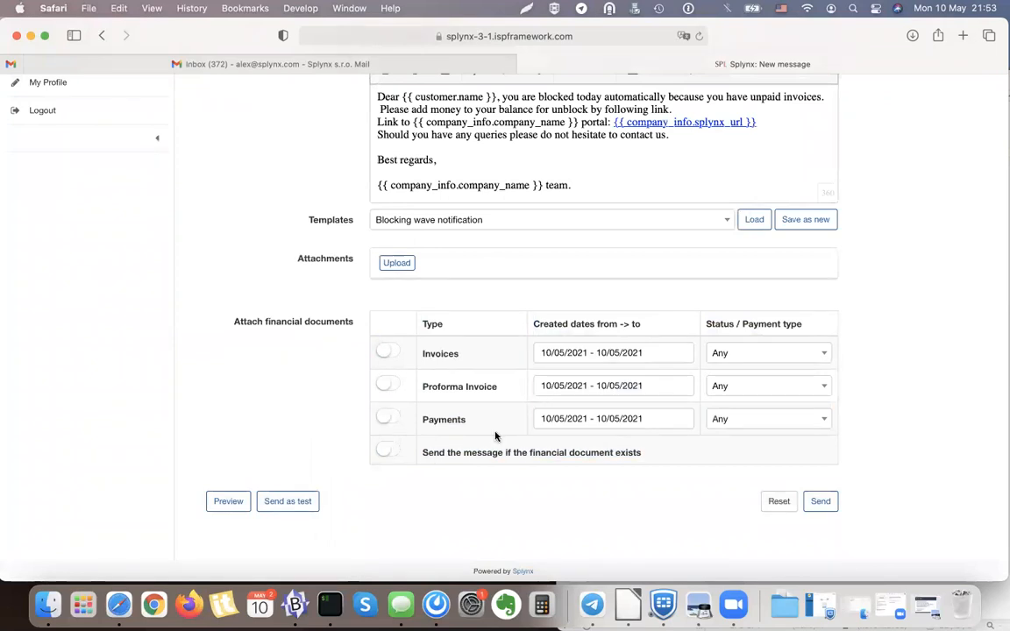
scroll(473, 221, "up", 1)
scroll(905, 531, "down", 1)
- Send the message to all the customers selected in the recipient list
left_click(819, 500)
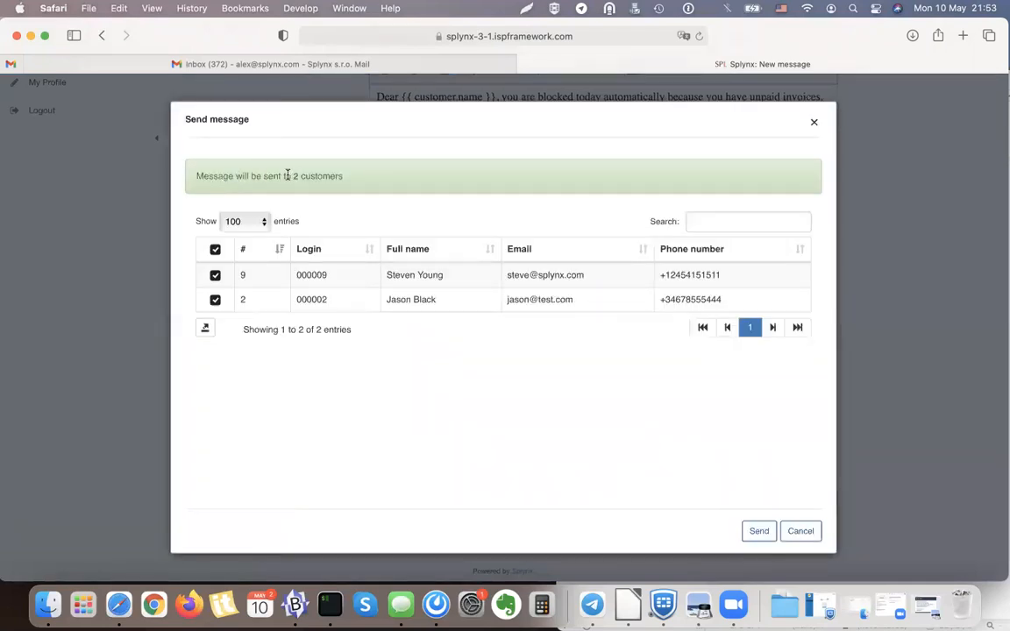
left_click_drag(287, 176, 354, 177)
left_click(325, 181)
left_click(750, 536)
- Open the mass-sending history and examine the invoice, payment and "Test email message" entries with their statuses
scroll(778, 308, "up", 15)
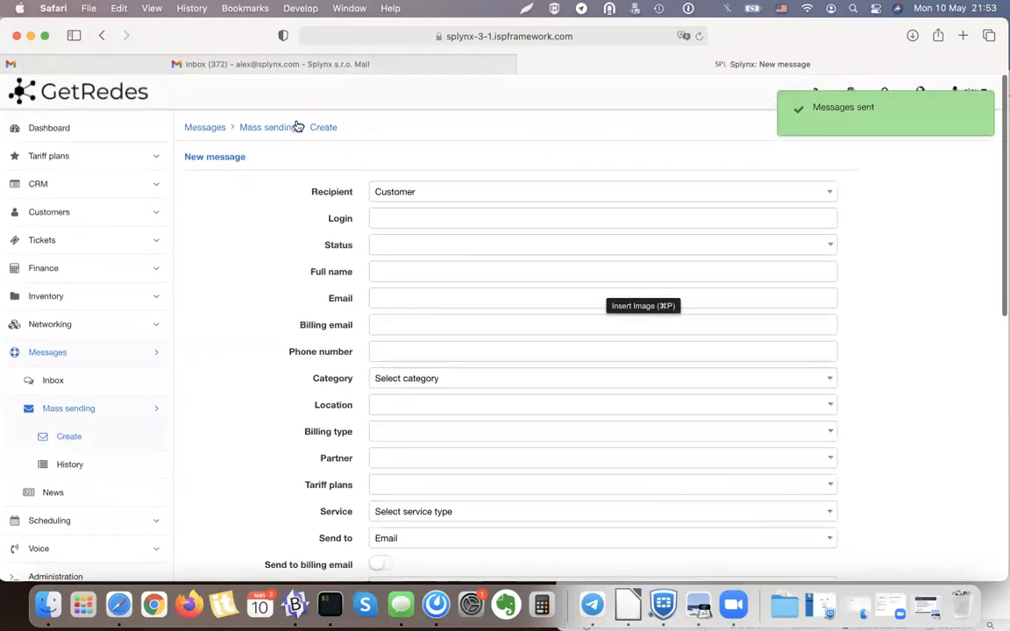
left_click(79, 465)
left_click(565, 382)
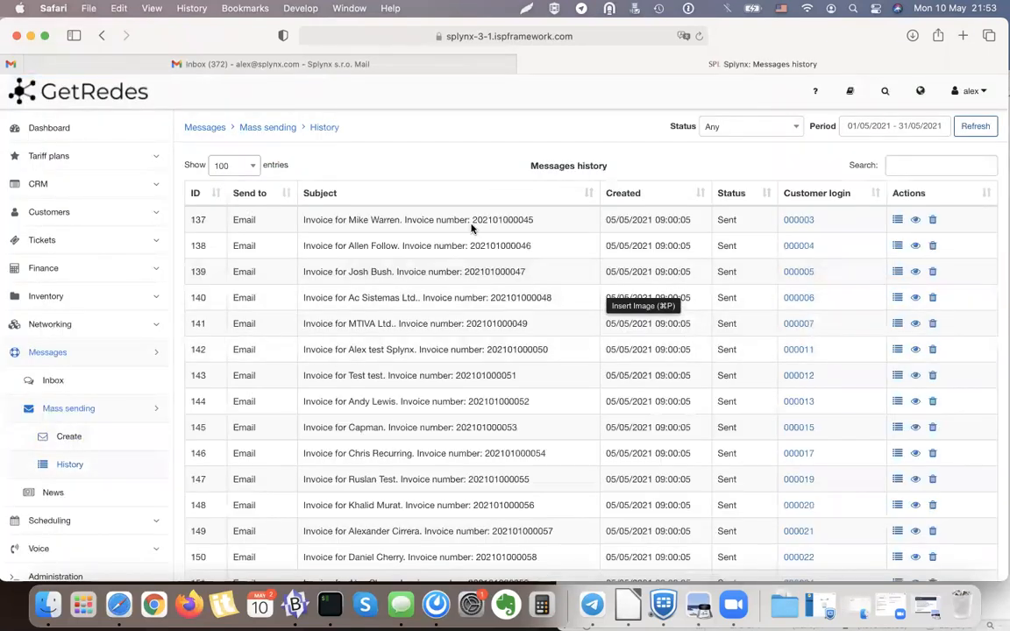
scroll(471, 233, "down", 1)
scroll(472, 235, "down", 6)
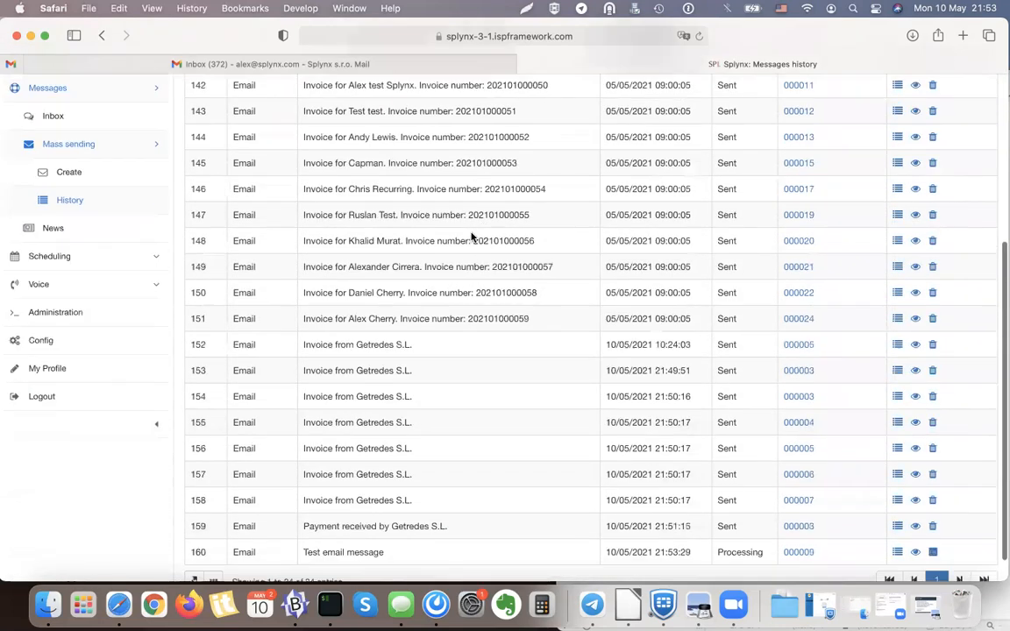
left_click_drag(297, 321, 377, 394)
triple_click(351, 491)
triple_click(341, 522)
left_click(540, 493)
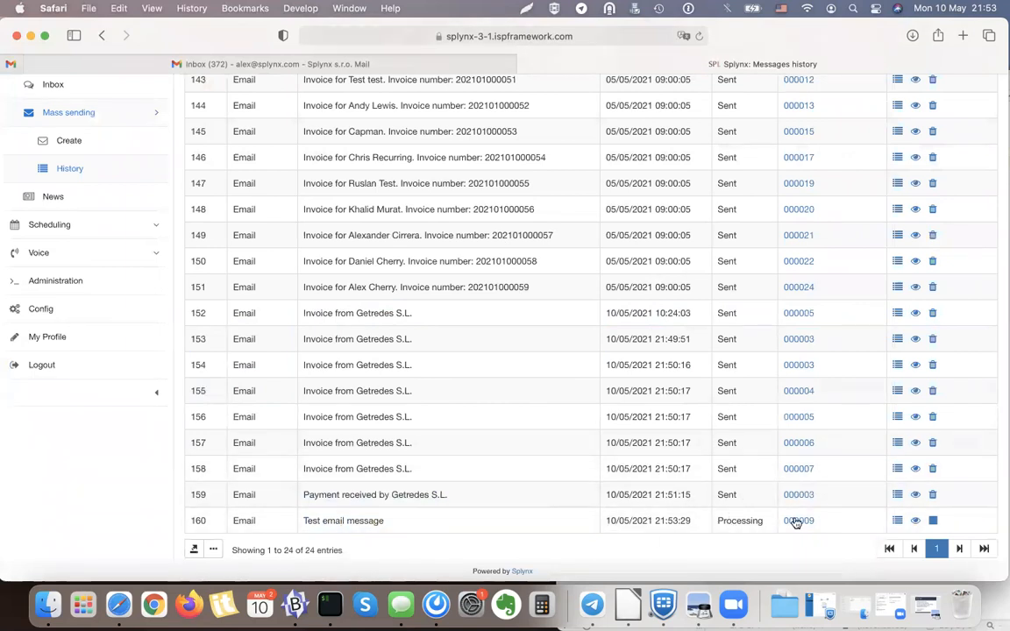
scroll(462, 541, "up", 5)
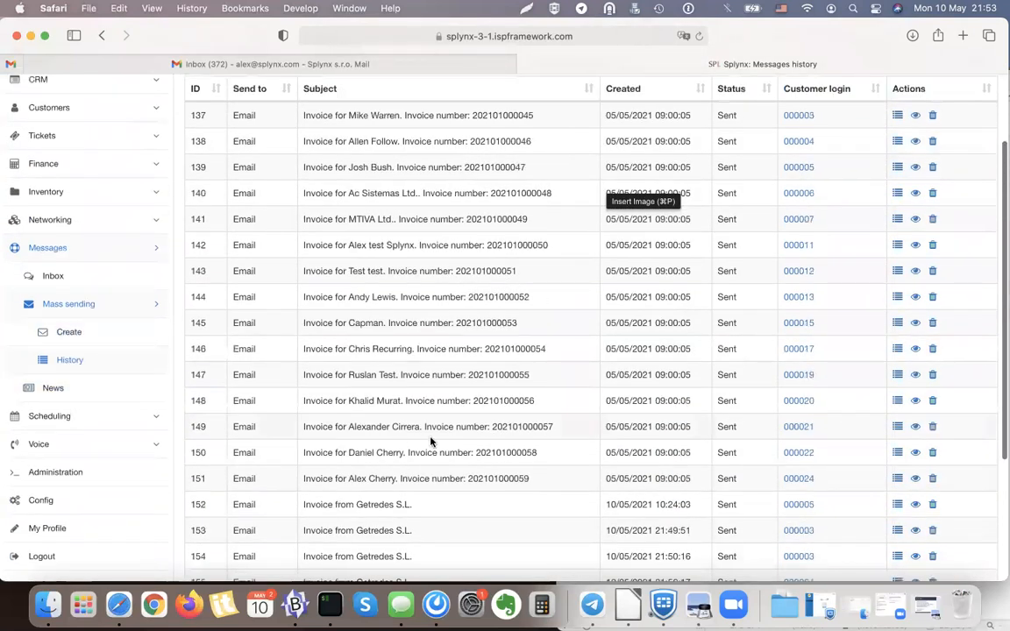
scroll(430, 443, "up", 2)
scroll(420, 442, "down", 3)
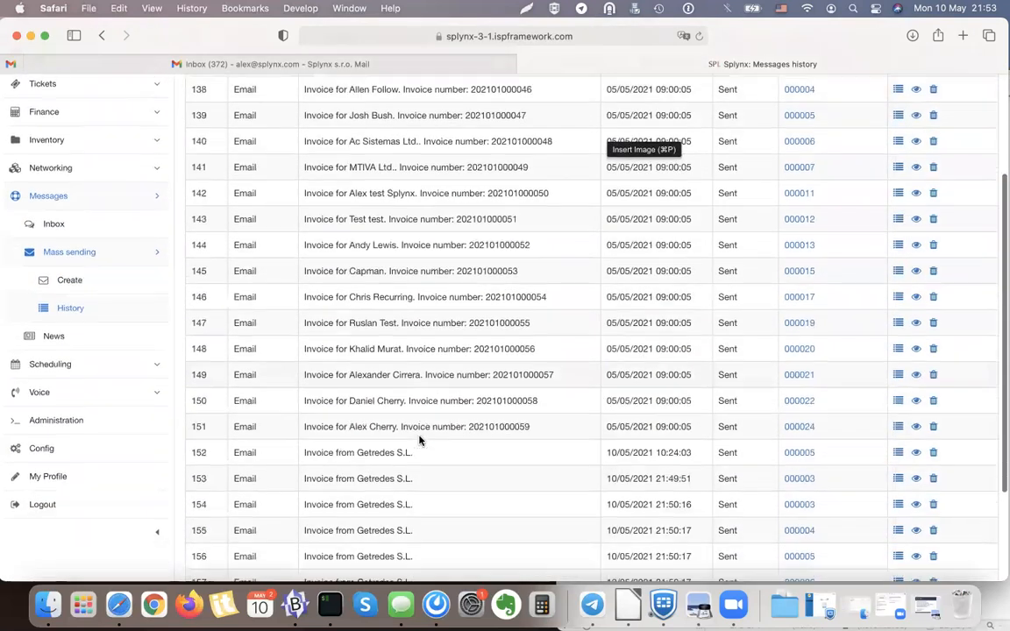
- Search the Administration settings for "email" and open the email log
left_click(50, 424)
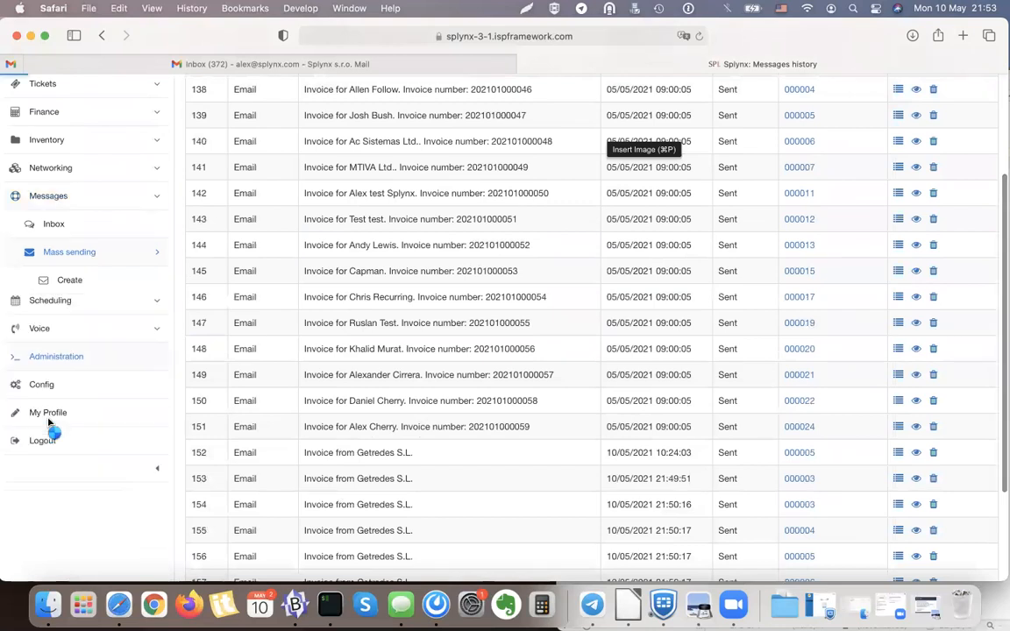
left_click(772, 168)
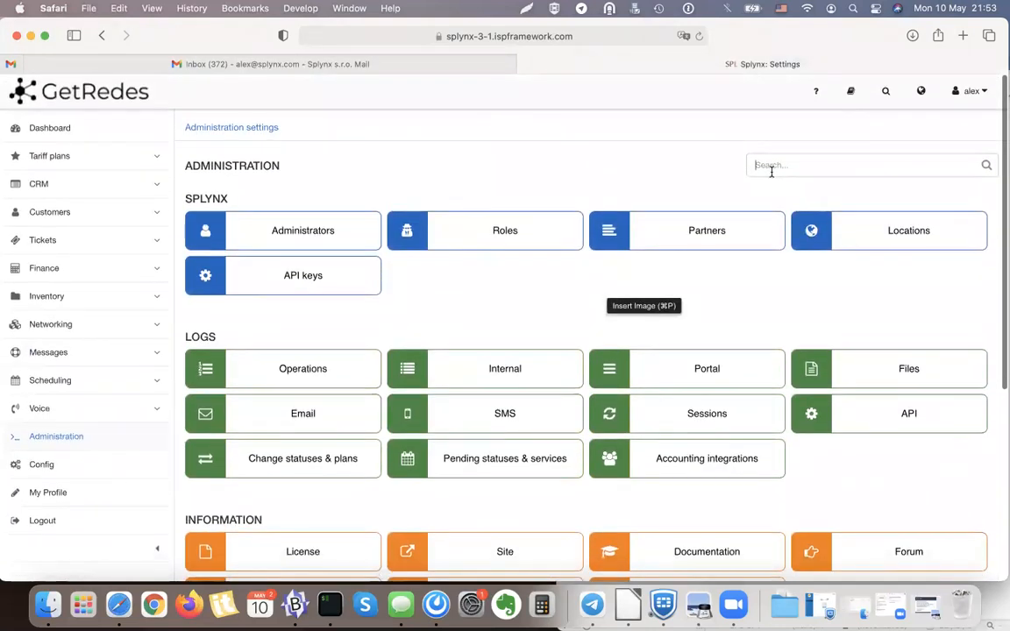
type("email")
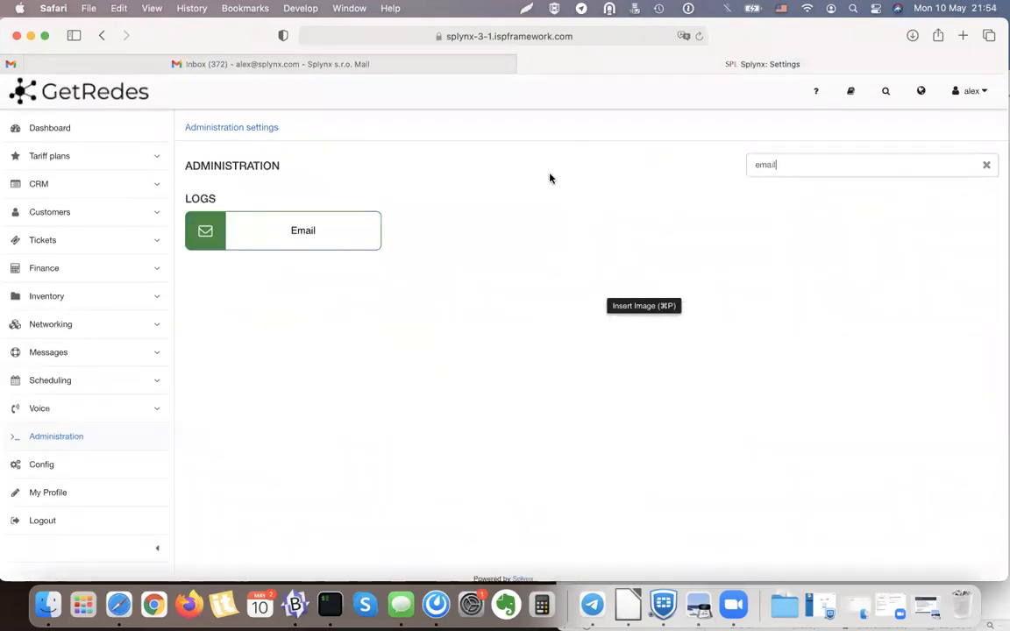
left_click(288, 233)
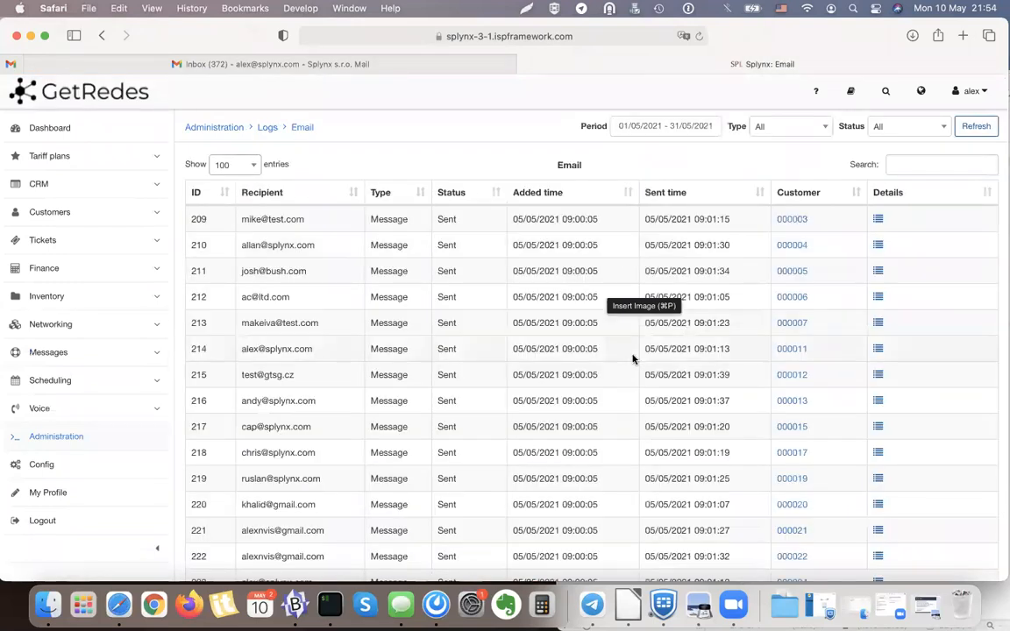
- Examine the newest email log entries and the details of the "Test email message", and return to the unfiltered Administration overview
scroll(632, 356, "down", 10)
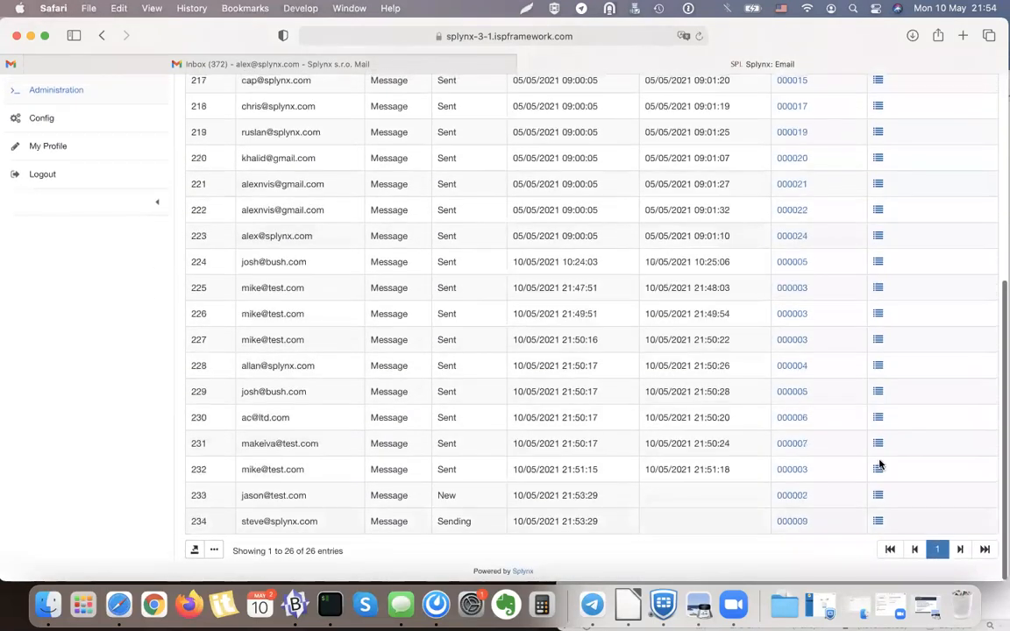
left_click_drag(244, 496, 320, 500)
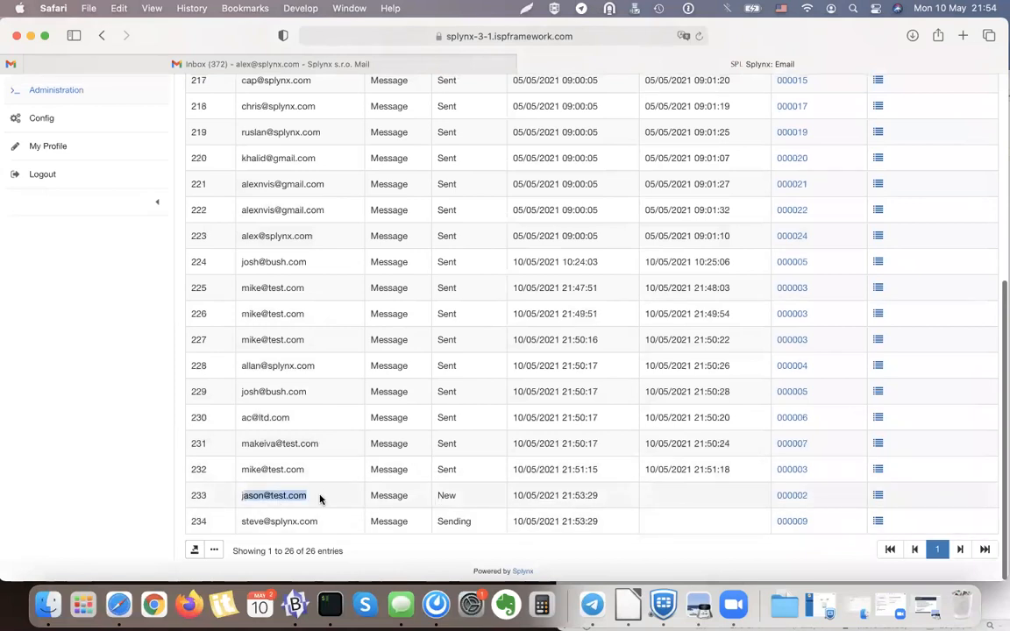
left_click_drag(245, 525, 420, 520)
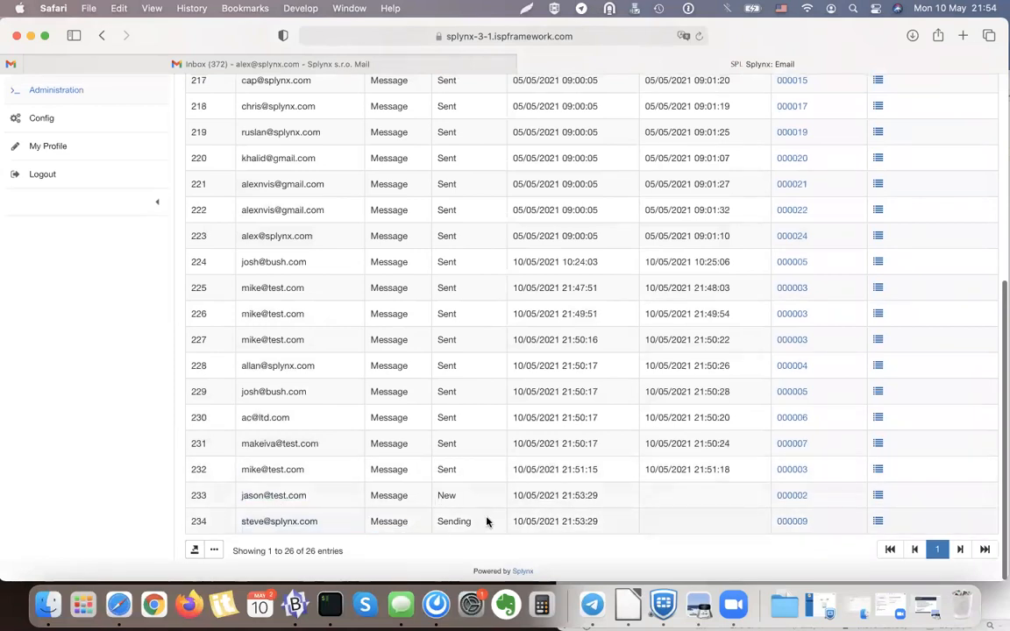
left_click(877, 495)
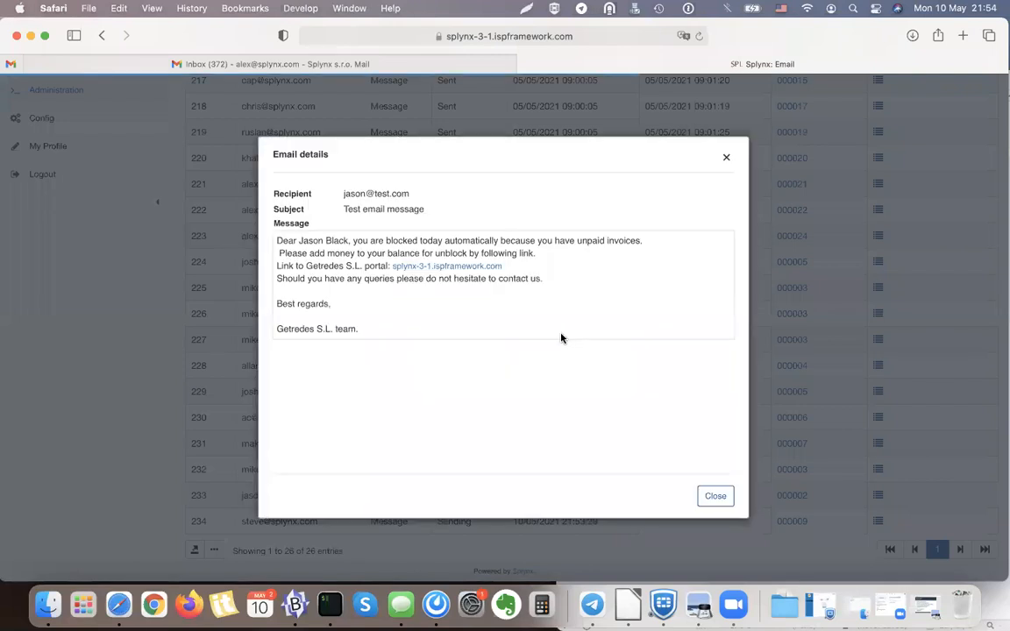
left_click(711, 496)
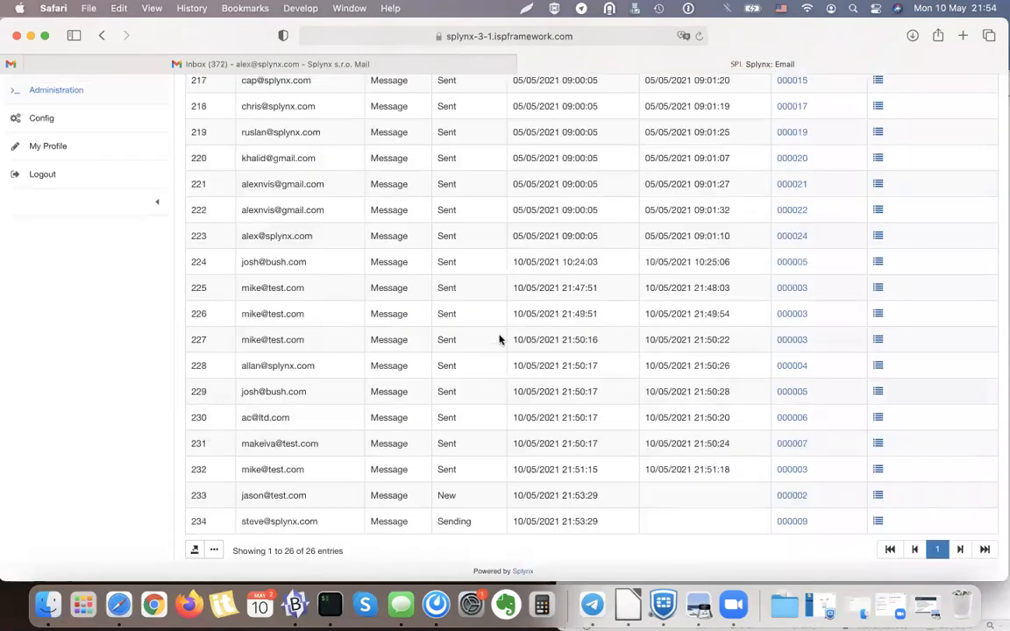
scroll(478, 524, "up", 1)
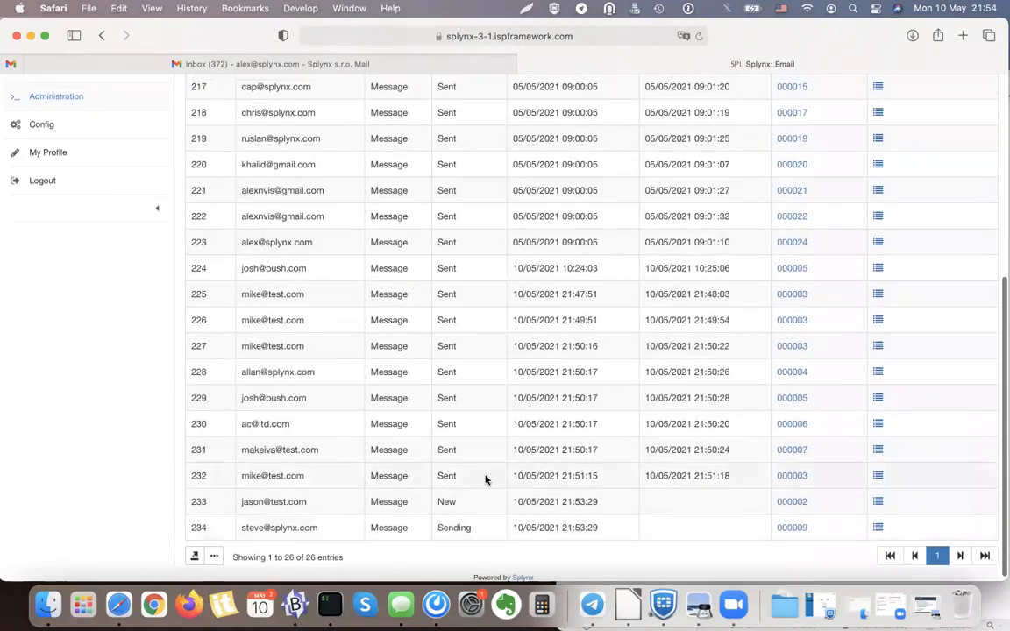
scroll(600, 433, "up", 10)
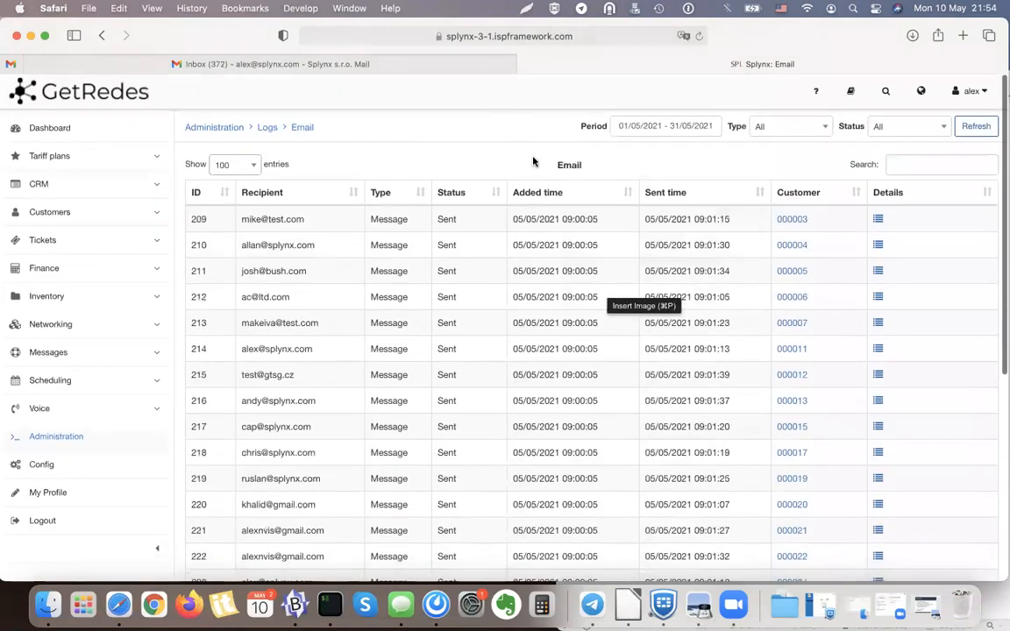
left_click(101, 35)
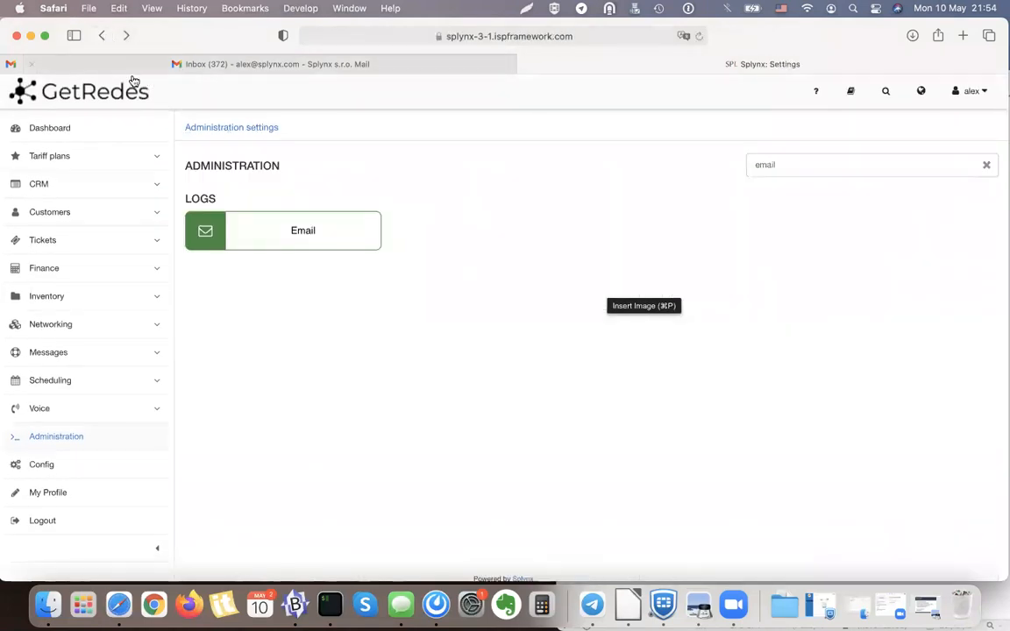
left_click(989, 165)
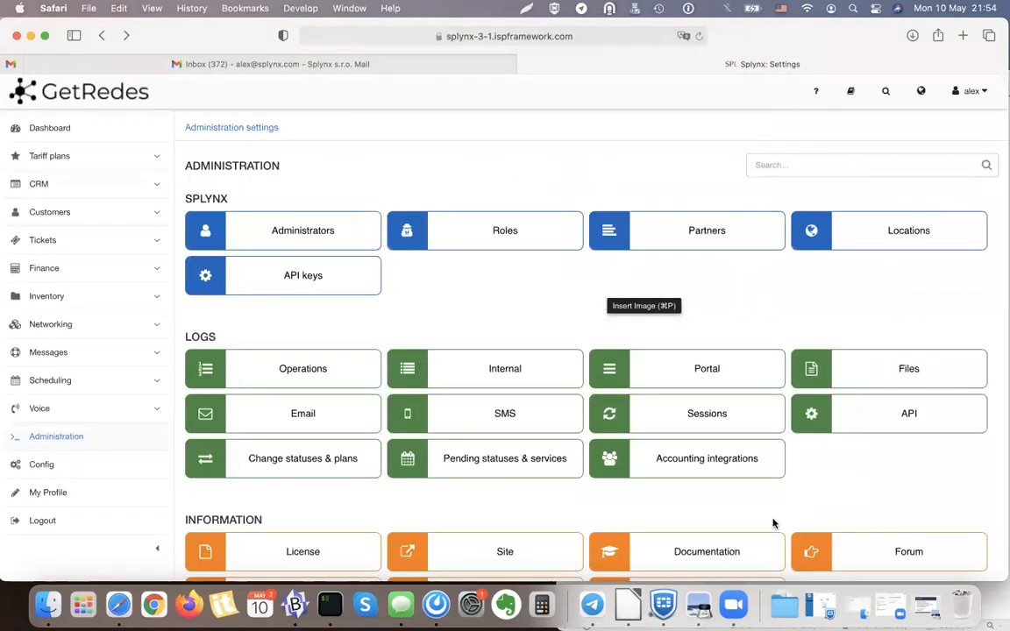
- Switch to Preview, read the EMAIL SMTP slide's points on own domains and SMTP services, and open its Sparkpost.com link
left_click(699, 605)
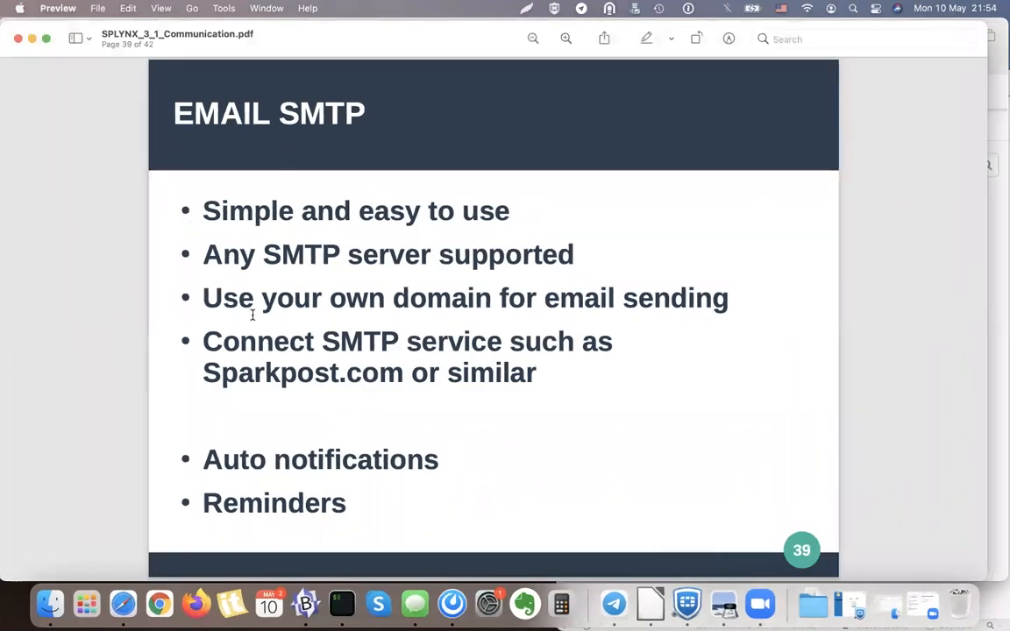
left_click_drag(196, 304, 489, 303)
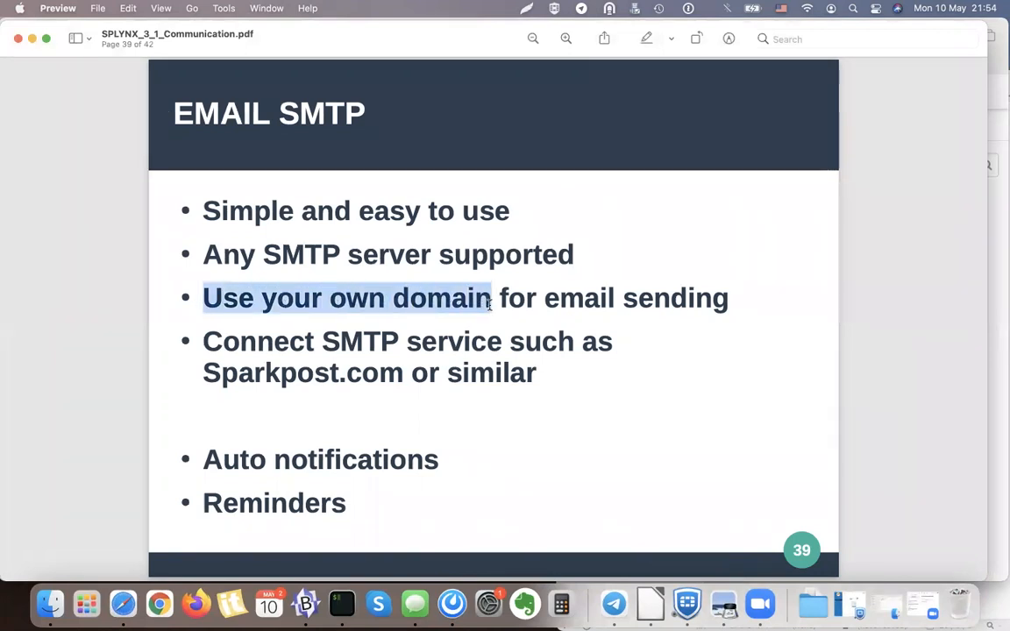
left_click(489, 304)
left_click_drag(201, 335, 541, 381)
left_click(248, 344)
left_click(540, 381)
double_click(358, 344)
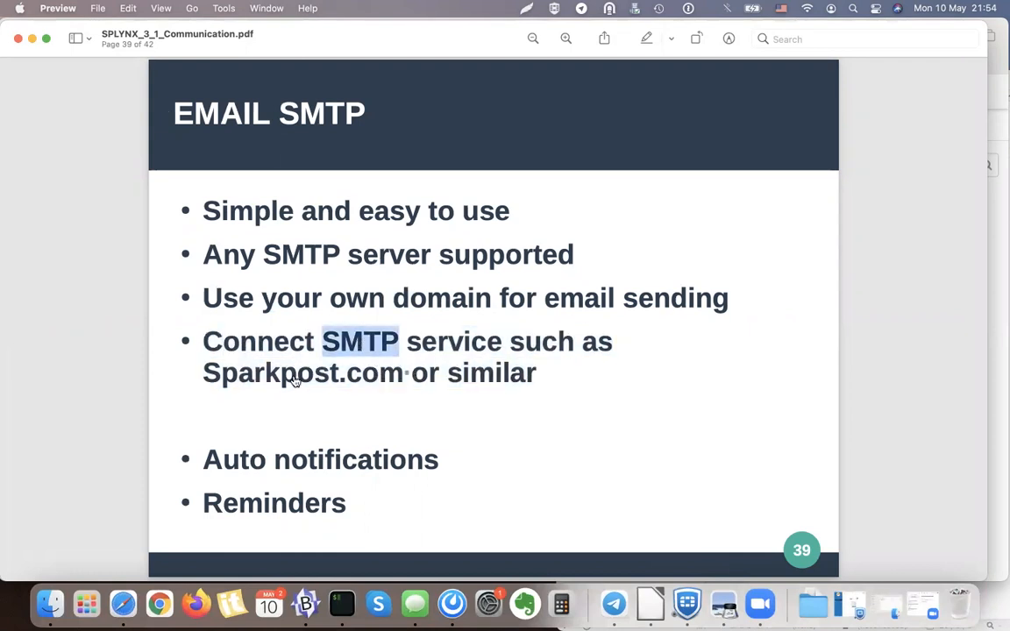
left_click(290, 378)
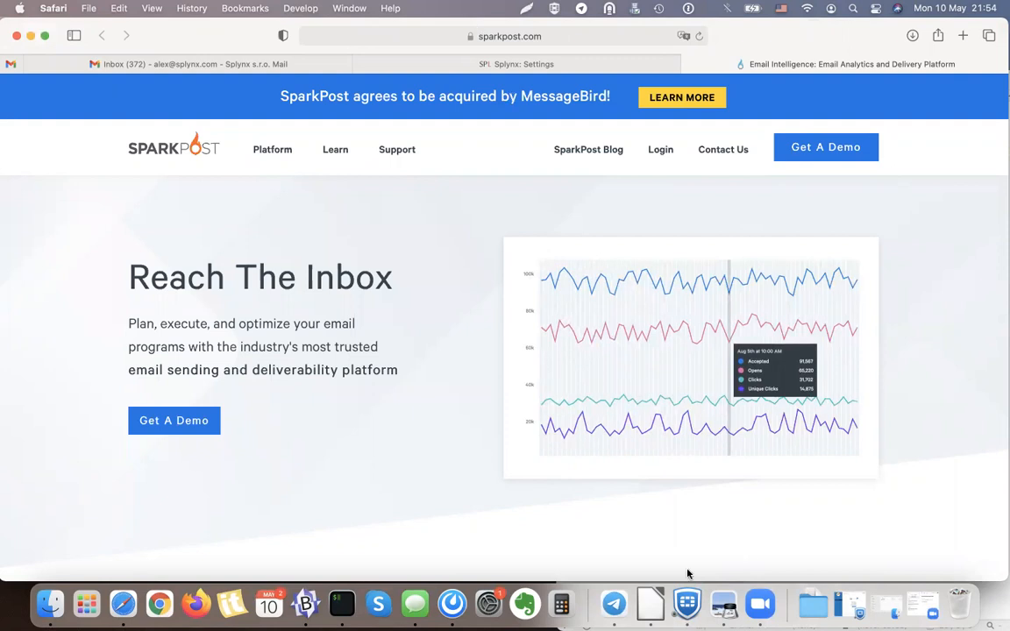
- Switch back to Splynx, search the Config settings for "Noti" and open the Finance notifications
left_click(206, 64)
left_click(526, 66)
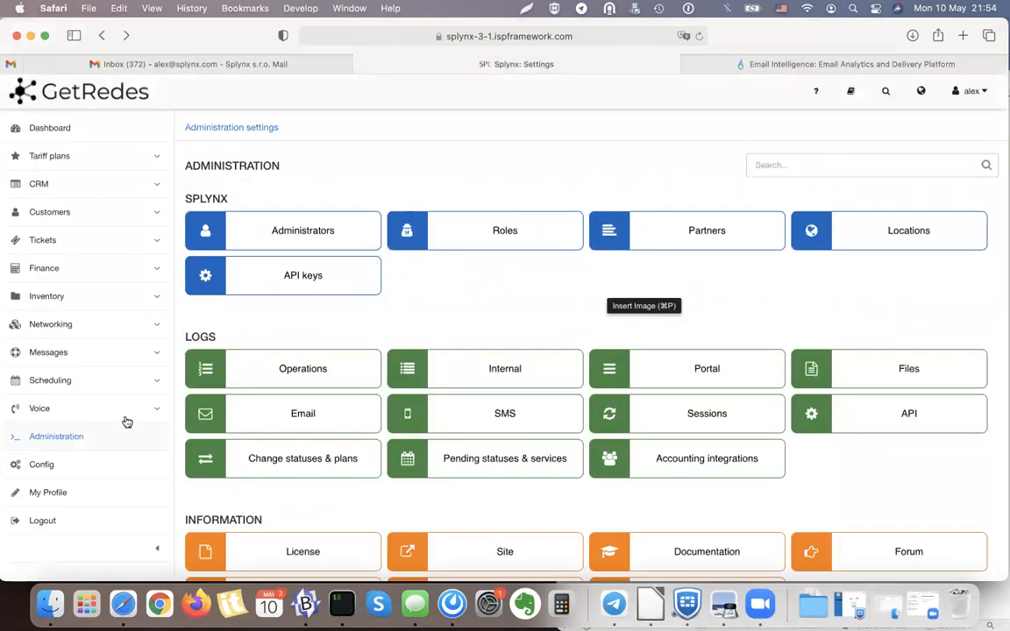
left_click(61, 467)
left_click(986, 165)
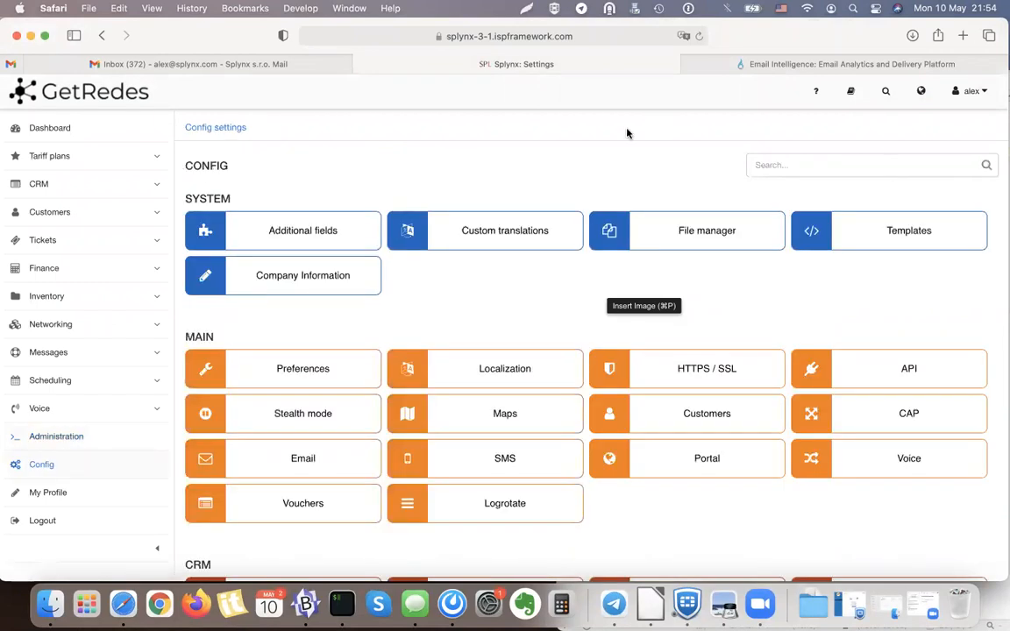
type("Noti")
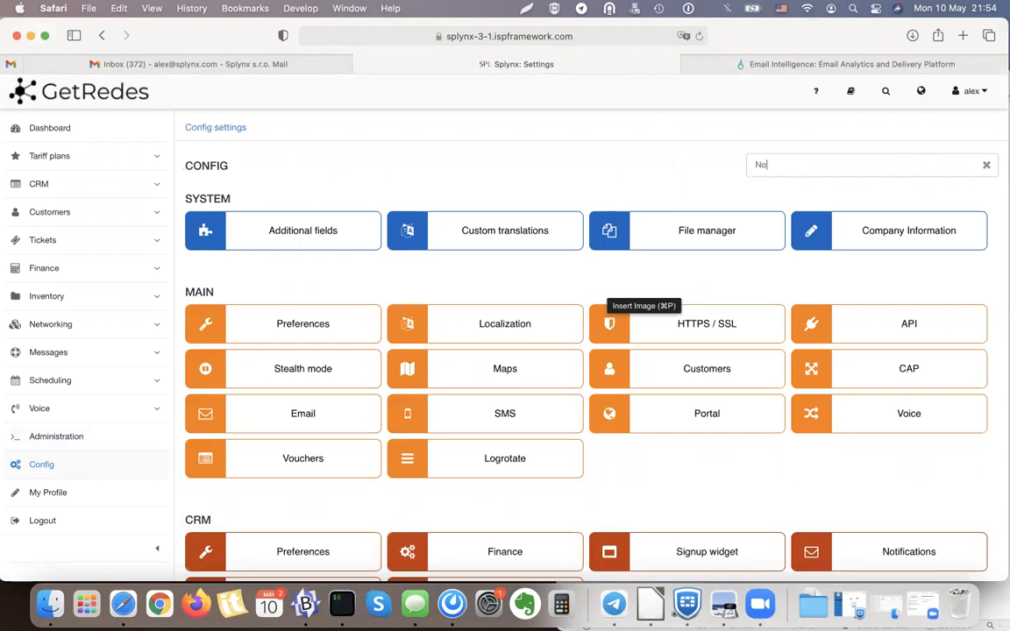
left_click(301, 166)
double_click(230, 385)
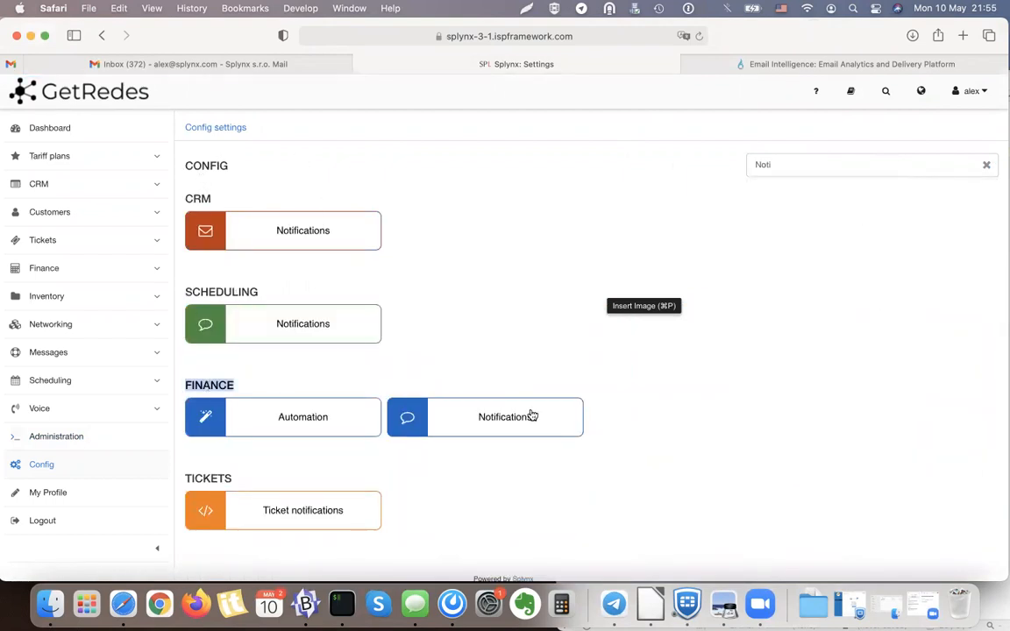
left_click(498, 378)
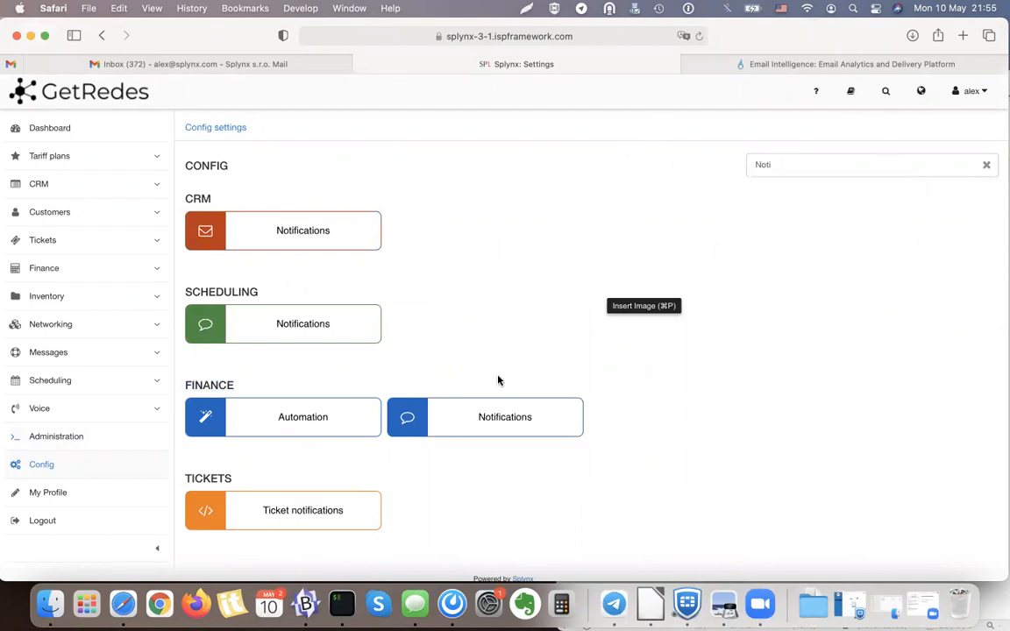
left_click(544, 416)
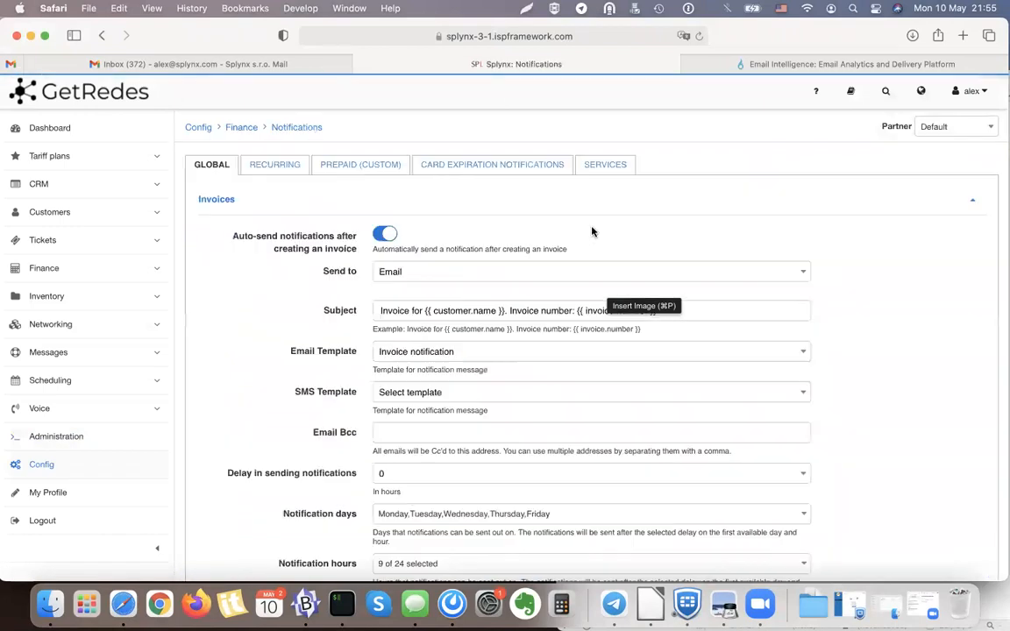
- Review the global invoice notification settings and turn off auto-sending of notifications after creating a proforma invoice
scroll(254, 255, "down", 1)
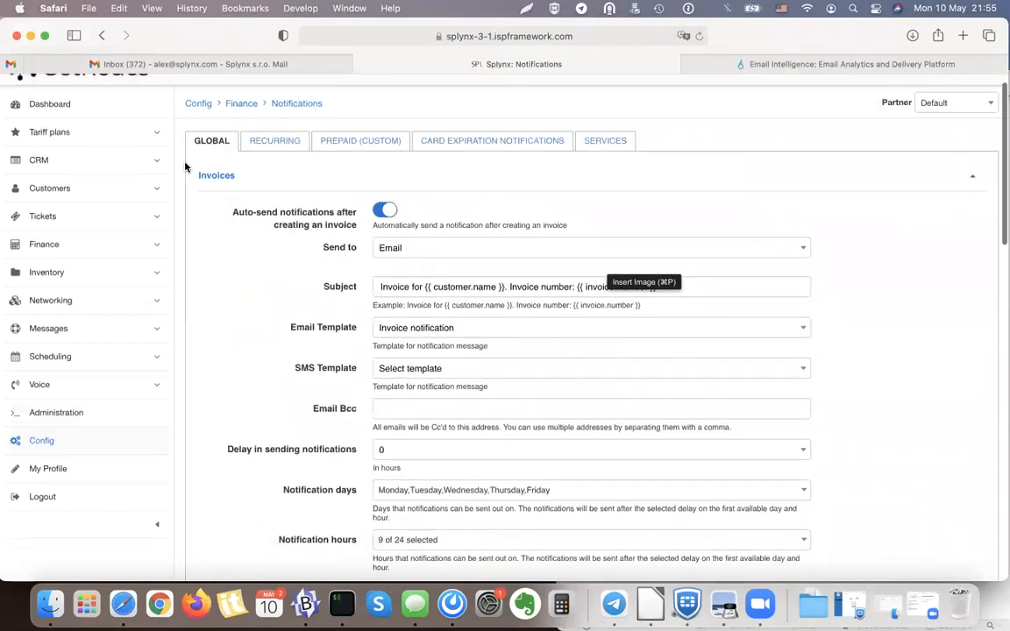
left_click_drag(212, 195, 363, 230)
left_click(349, 232)
scroll(294, 290, "down", 8)
scroll(293, 291, "down", 5)
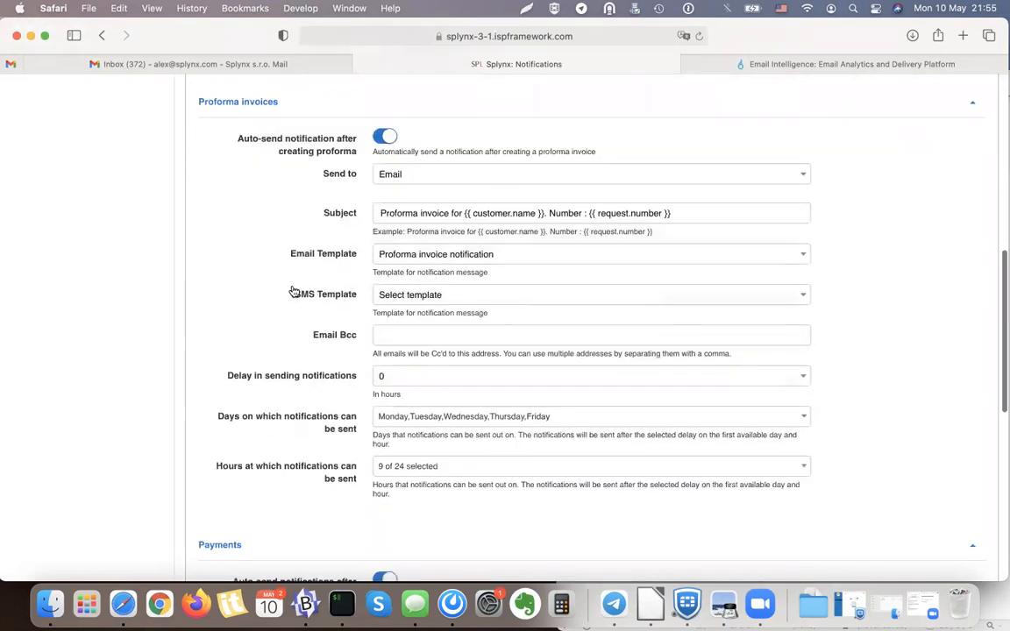
scroll(291, 280, "up", 4)
left_click(382, 293)
- Review the payment notification settings, including the email template, delay, and sending days and hours
scroll(304, 312, "down", 4)
scroll(304, 313, "down", 3)
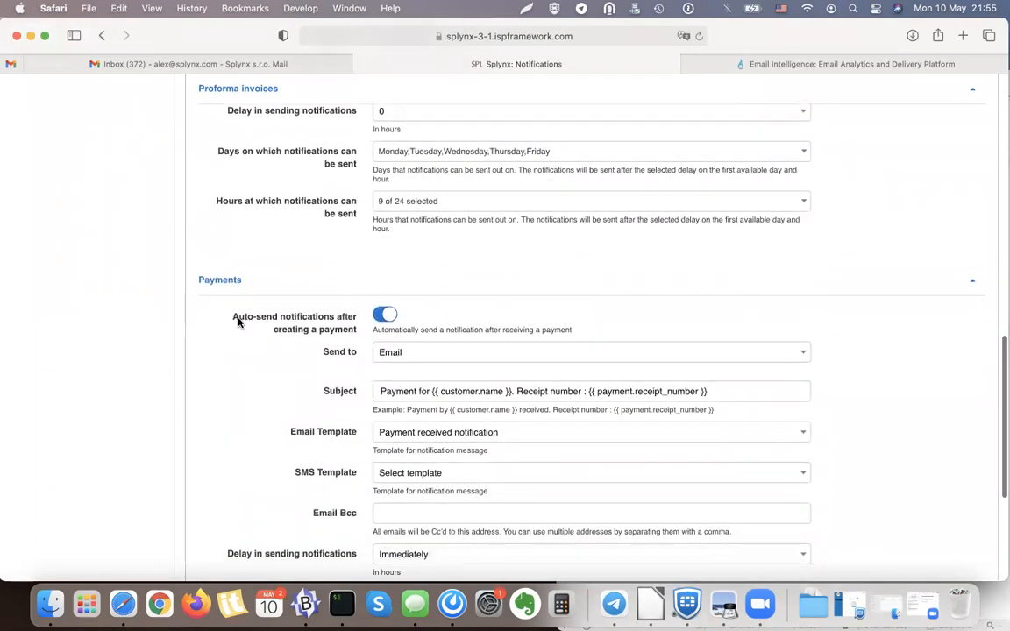
scroll(342, 347, "down", 2)
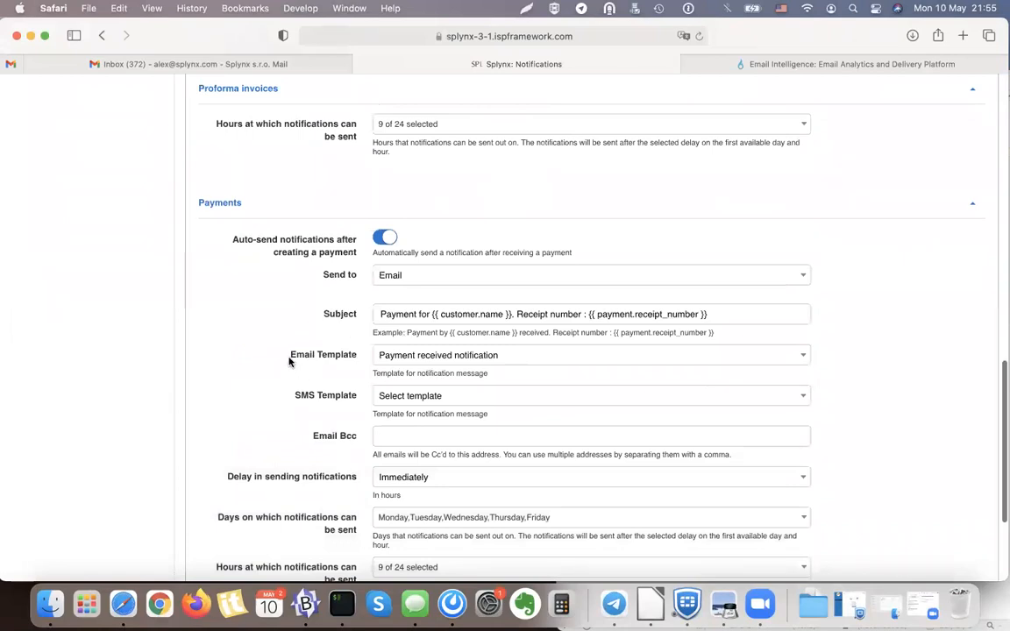
left_click_drag(289, 359, 356, 359)
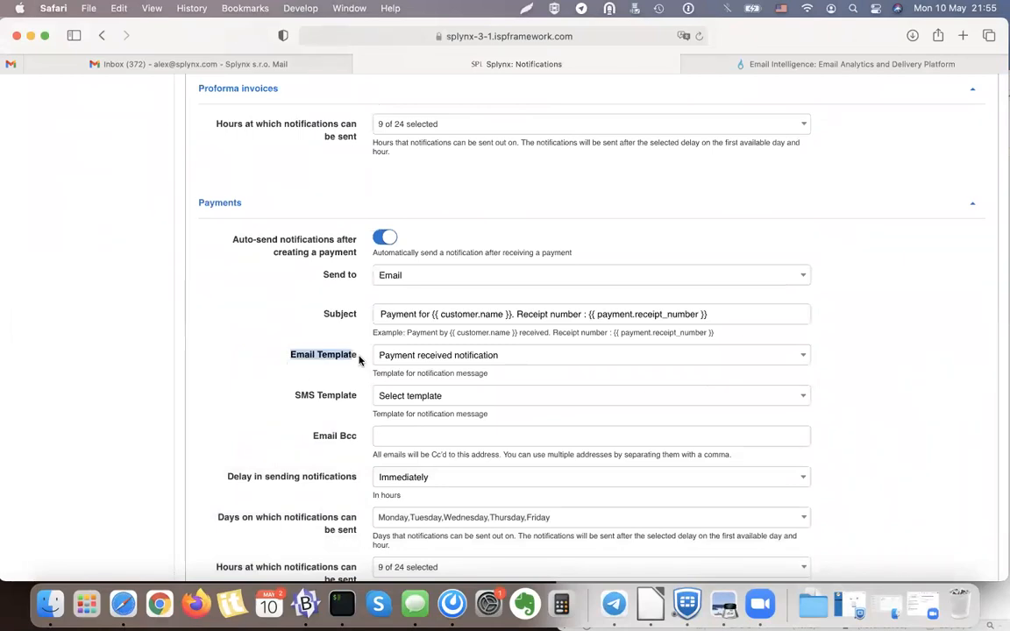
scroll(359, 359, "down", 4)
scroll(358, 360, "up", 10)
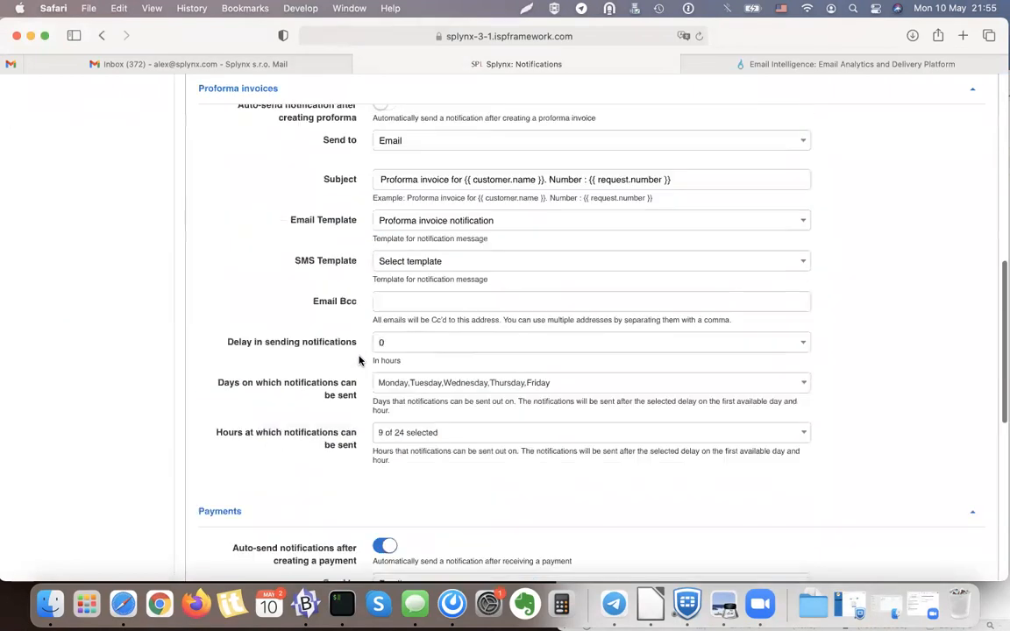
scroll(359, 359, "up", 10)
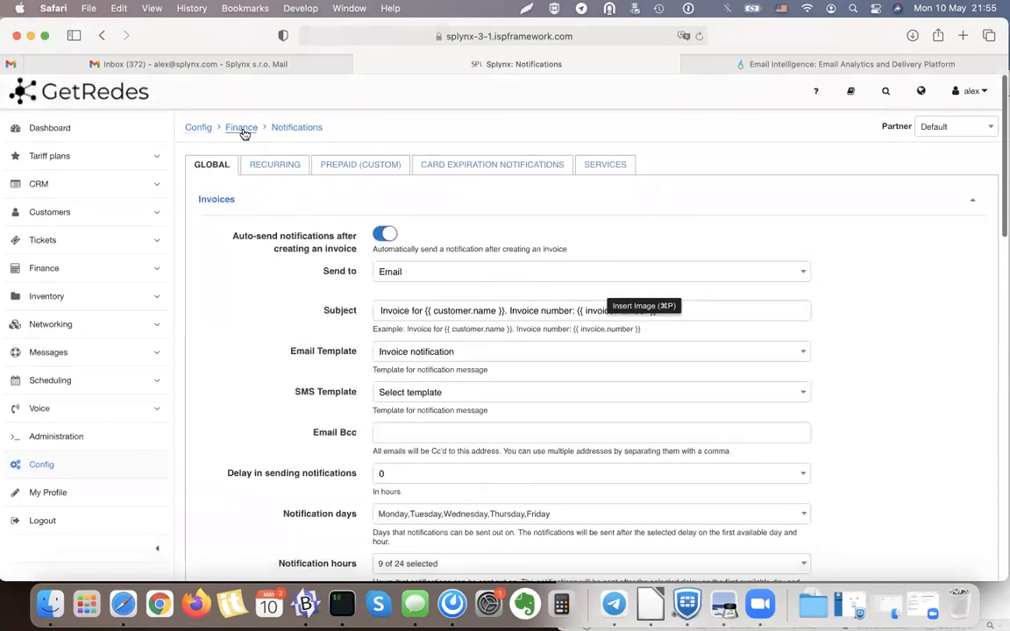
- Review the recurring billing notification settings for the blocking wave and the inactive wave
left_click(281, 165)
left_click(565, 378)
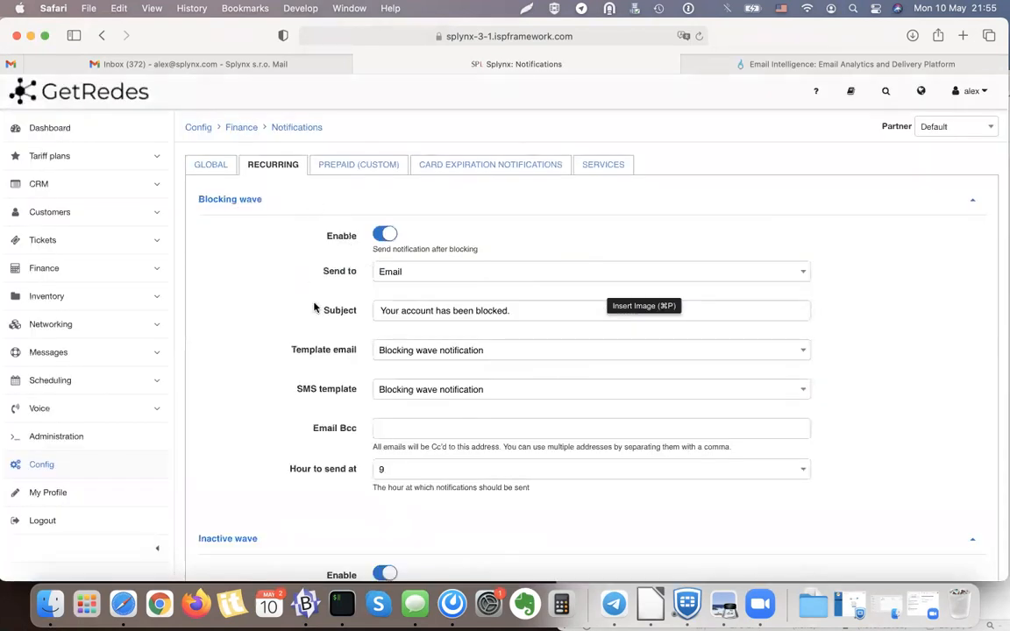
scroll(321, 286, "down", 3)
scroll(321, 286, "down", 5)
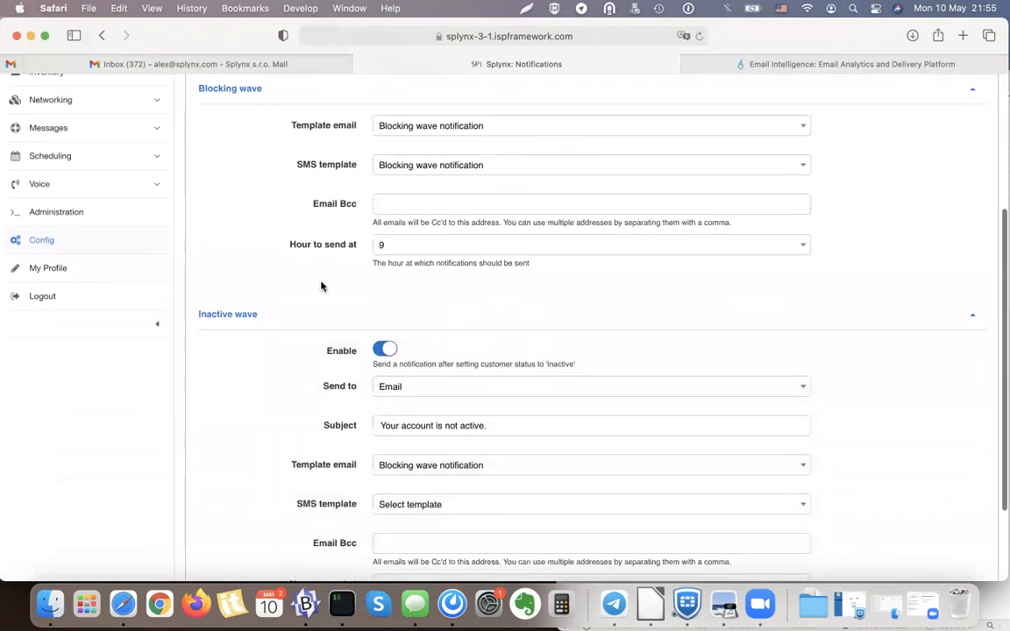
scroll(316, 307, "up", 8)
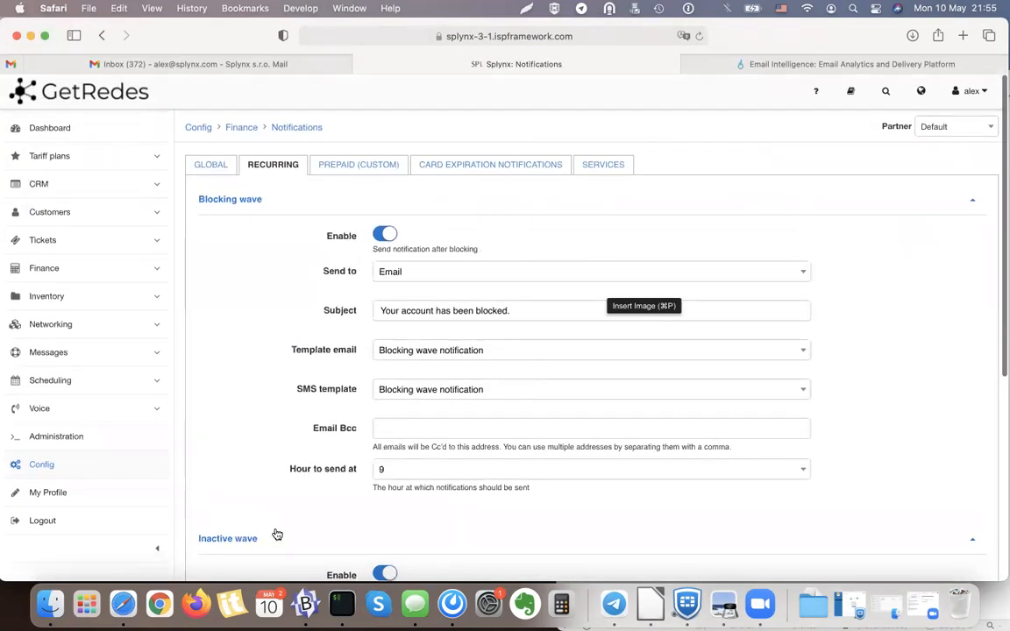
- Review the prepaid (custom) notification settings, comparing the days before blocking in the first and second notification waves
left_click(350, 164)
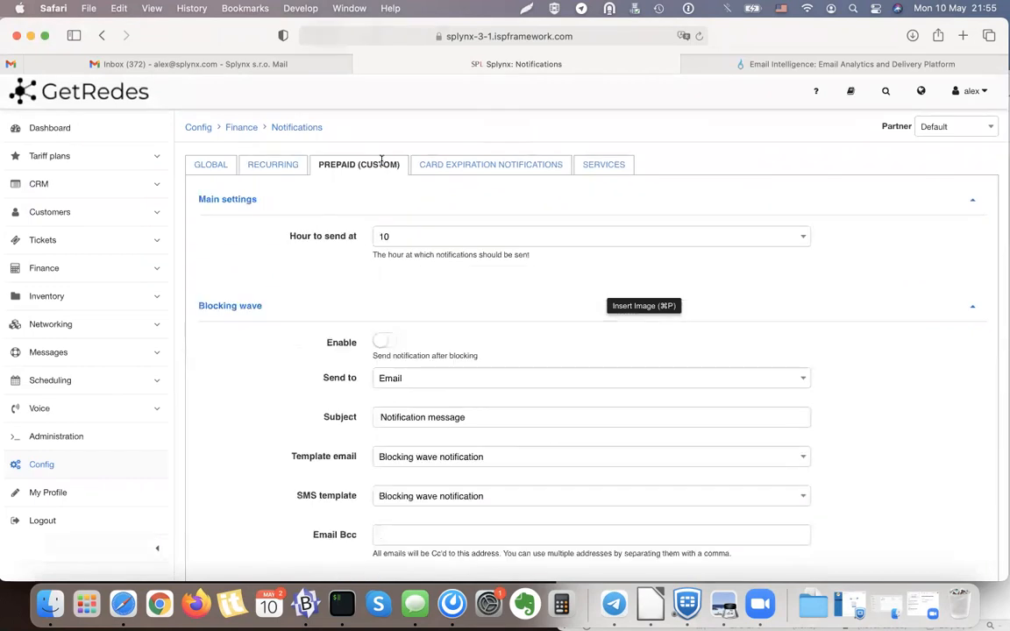
scroll(324, 333, "down", 1)
scroll(324, 333, "down", 10)
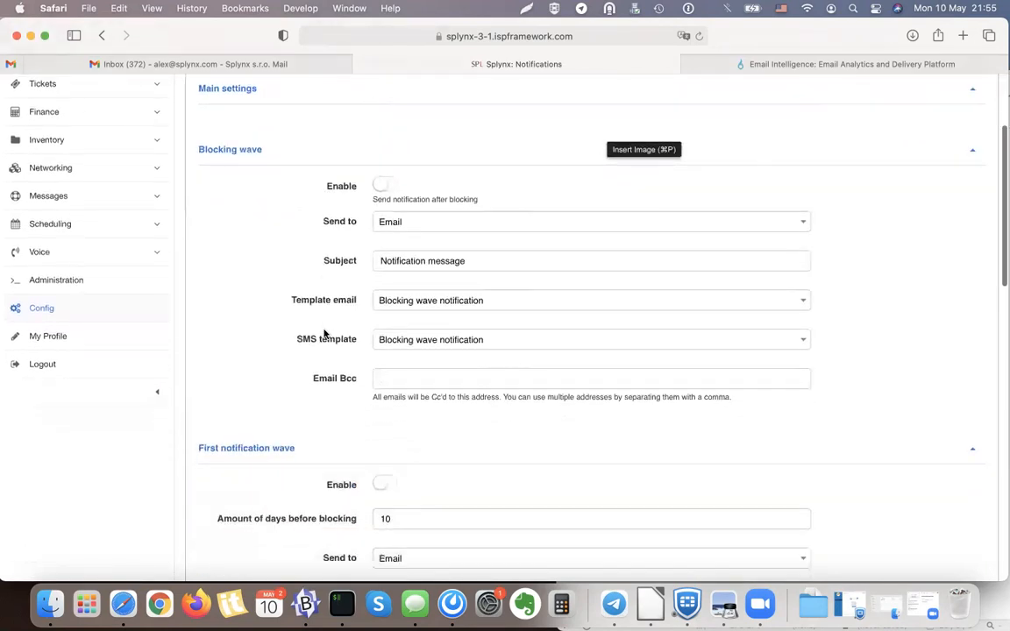
scroll(324, 333, "down", 4)
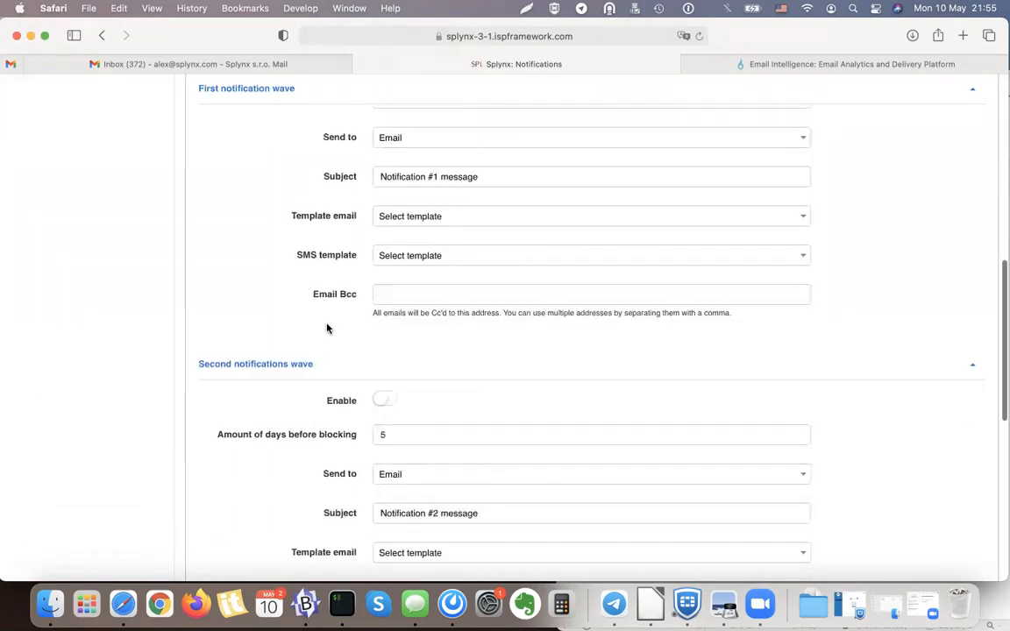
scroll(326, 328, "down", 2)
left_click_drag(233, 341, 369, 334)
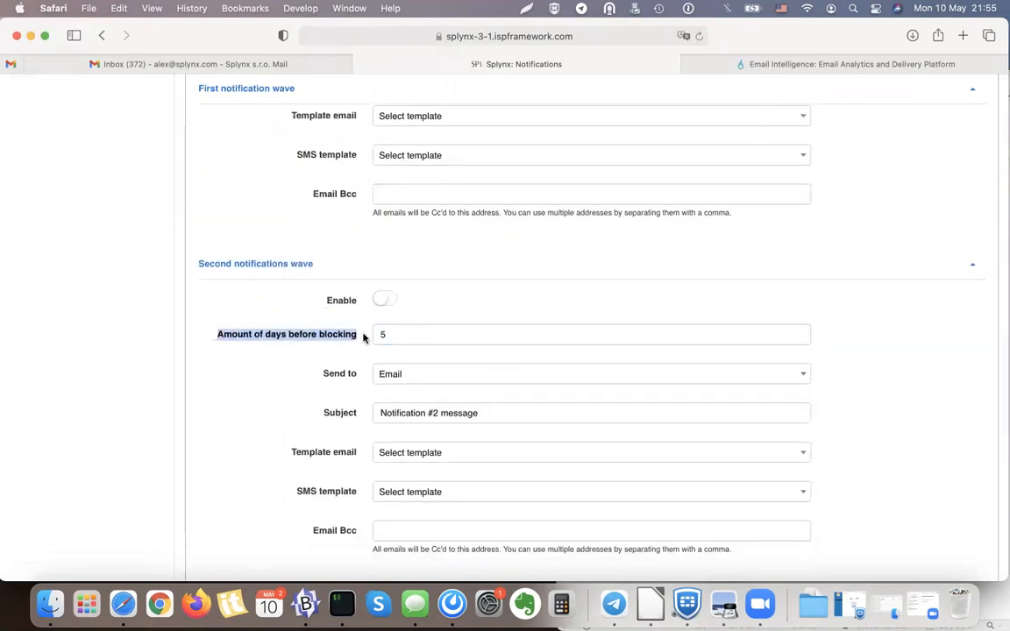
scroll(363, 337, "up", 4)
left_click_drag(214, 173, 358, 169)
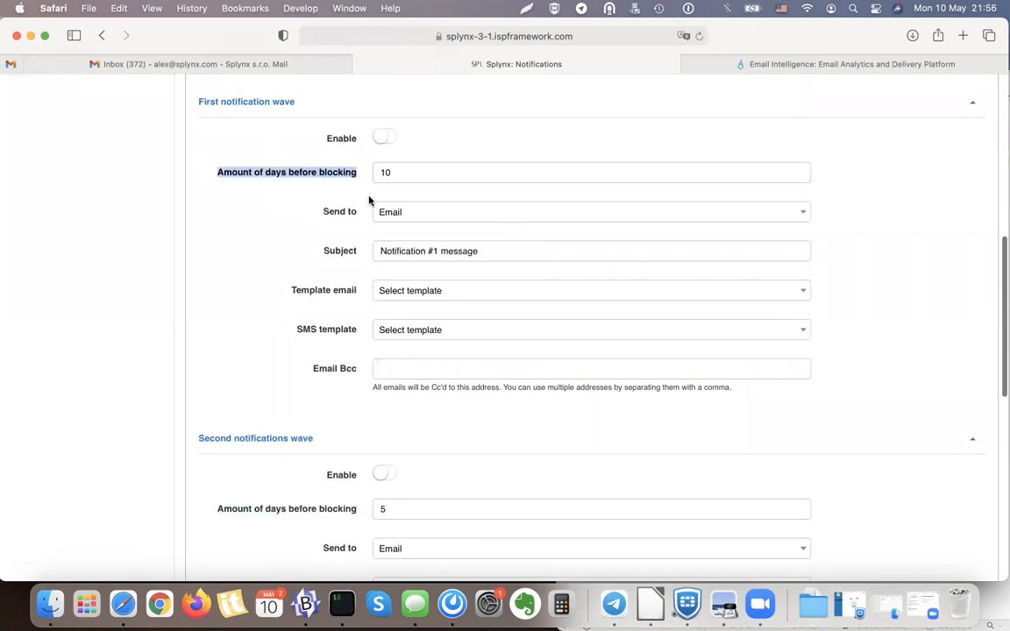
scroll(388, 230, "up", 7)
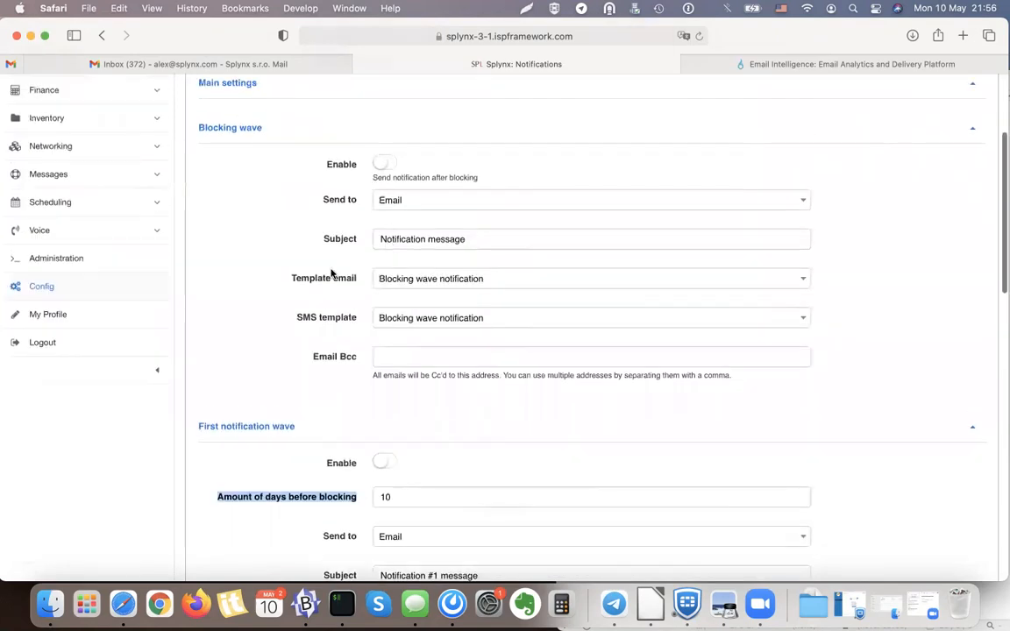
scroll(320, 251, "up", 4)
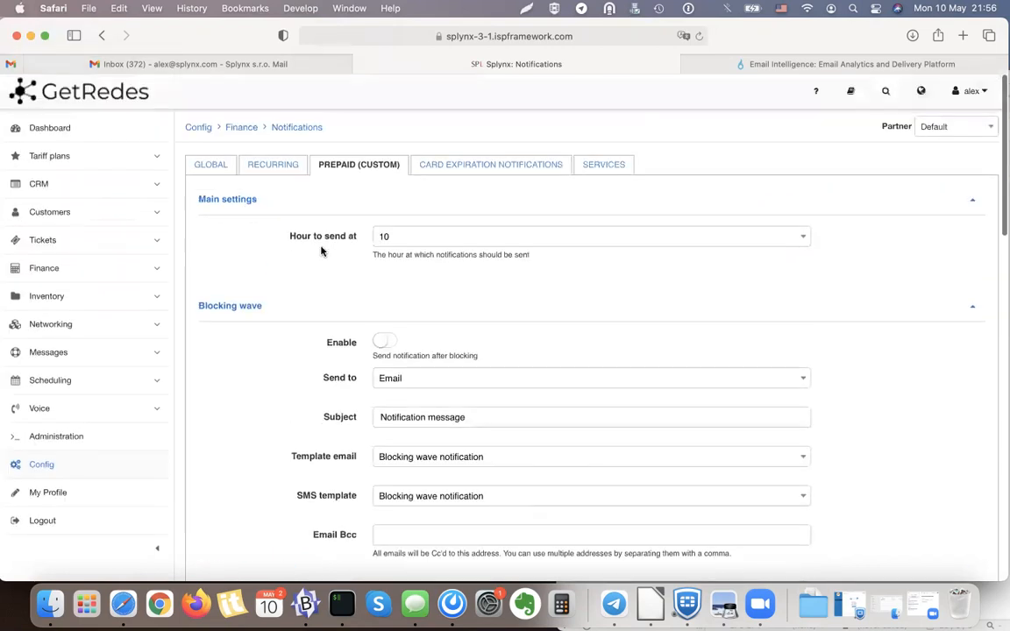
- Review the card expiration and service bundle notification settings and return to the global notification settings
left_click(487, 158)
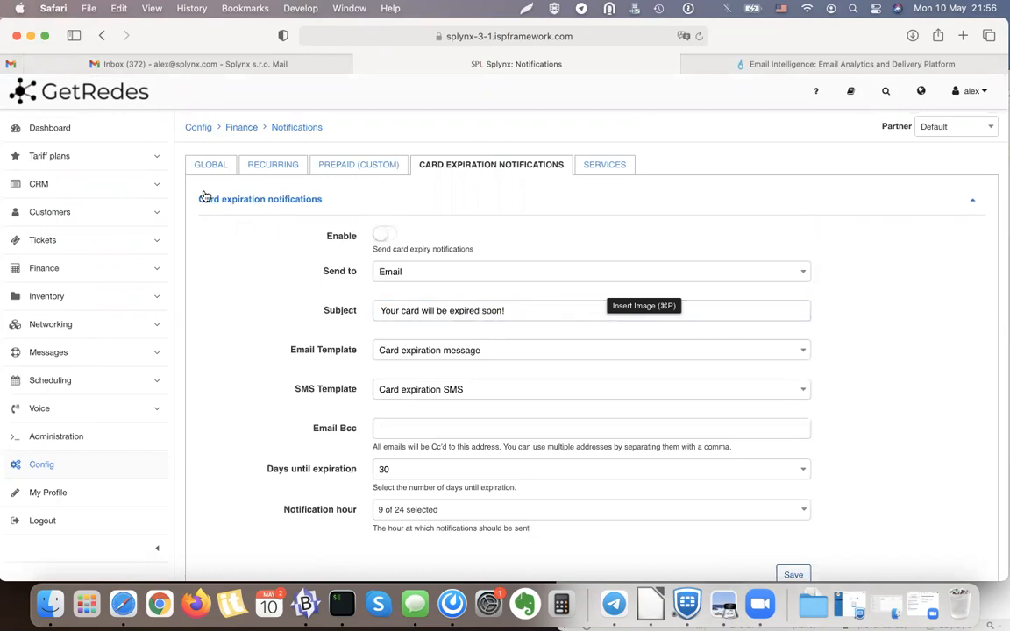
left_click(614, 164)
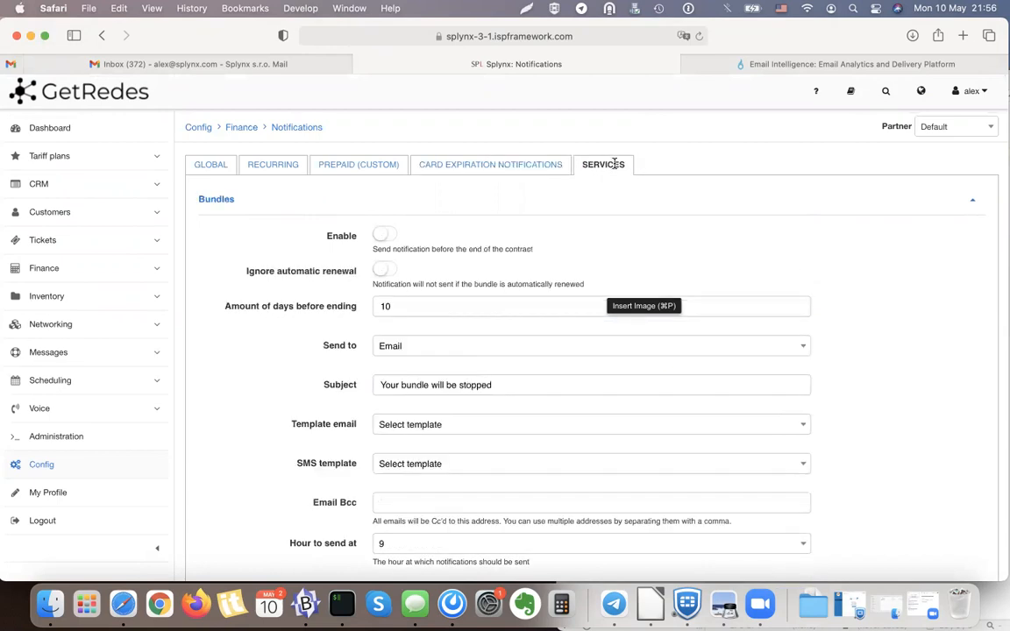
scroll(276, 234, "down", 3)
scroll(277, 234, "up", 3)
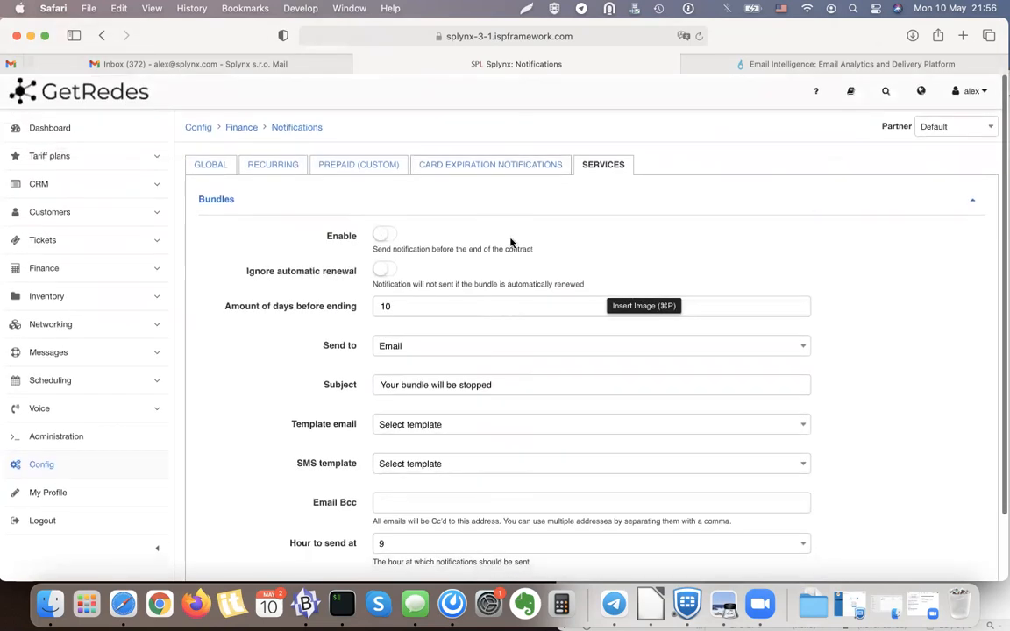
left_click(200, 165)
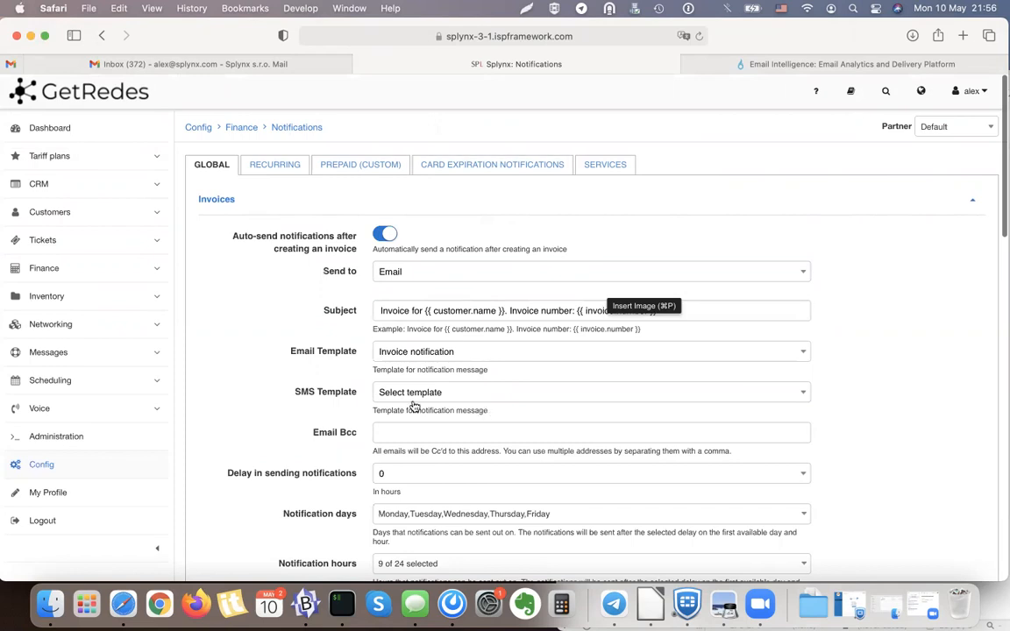
- Return to the Config settings, replace the search with "Rem" and open the Finance reminders
left_click(70, 469)
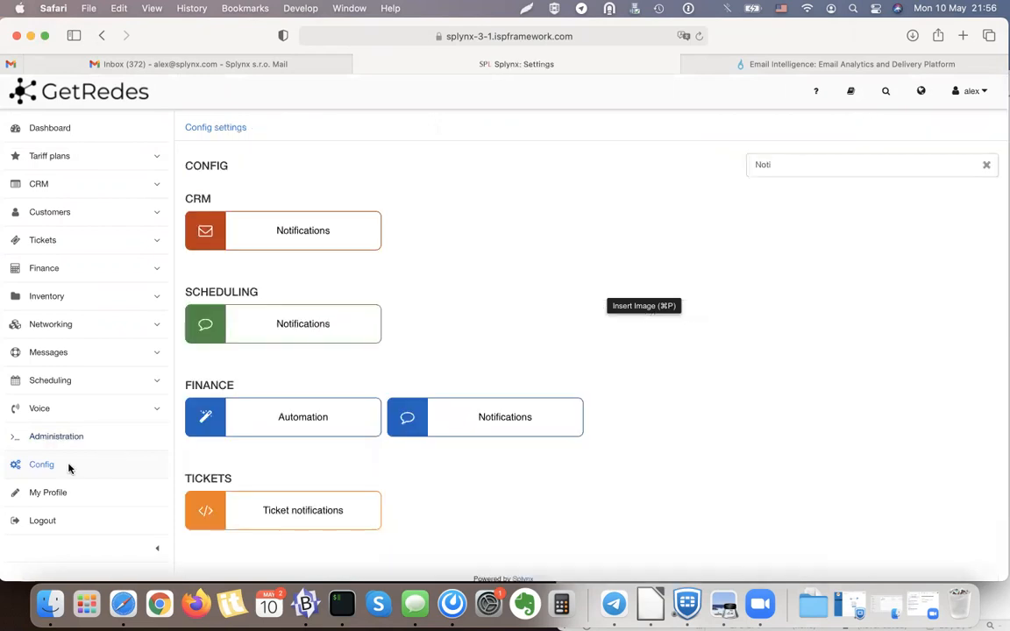
left_click(986, 166)
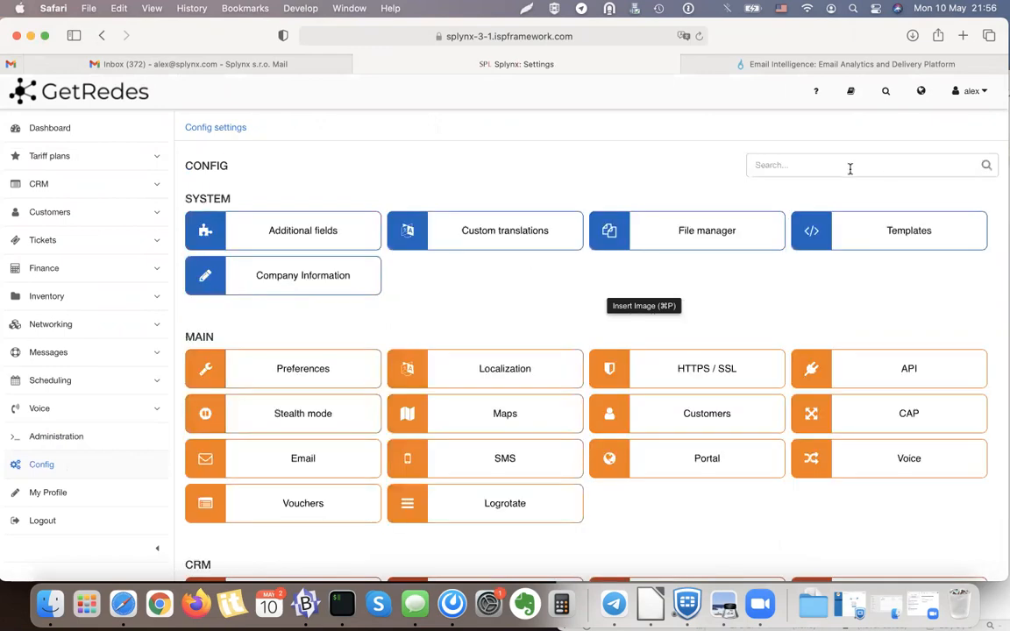
type("Rem")
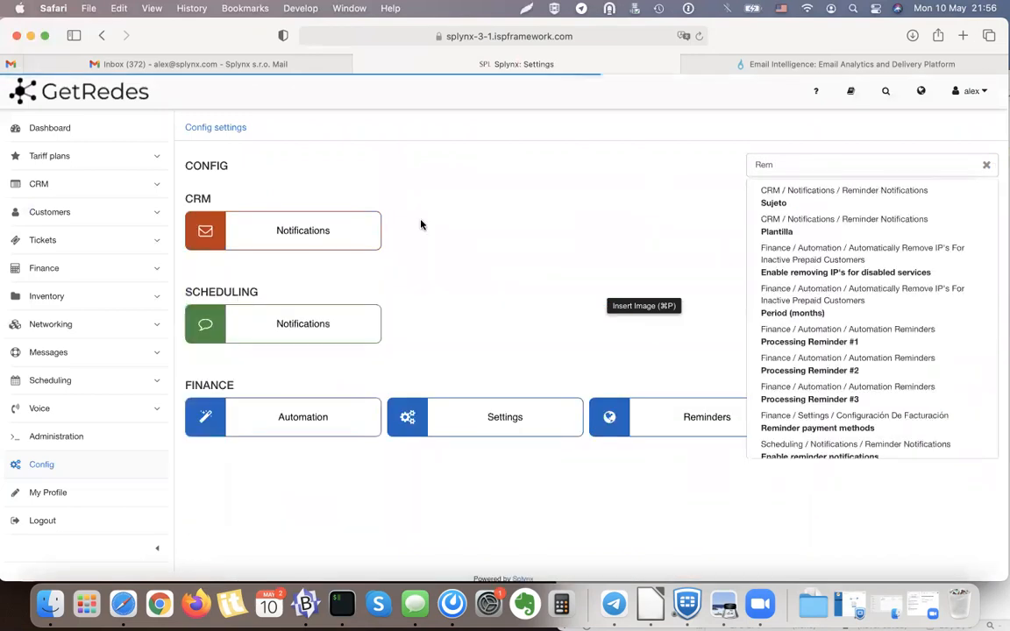
left_click(561, 283)
left_click_drag(185, 387, 227, 386)
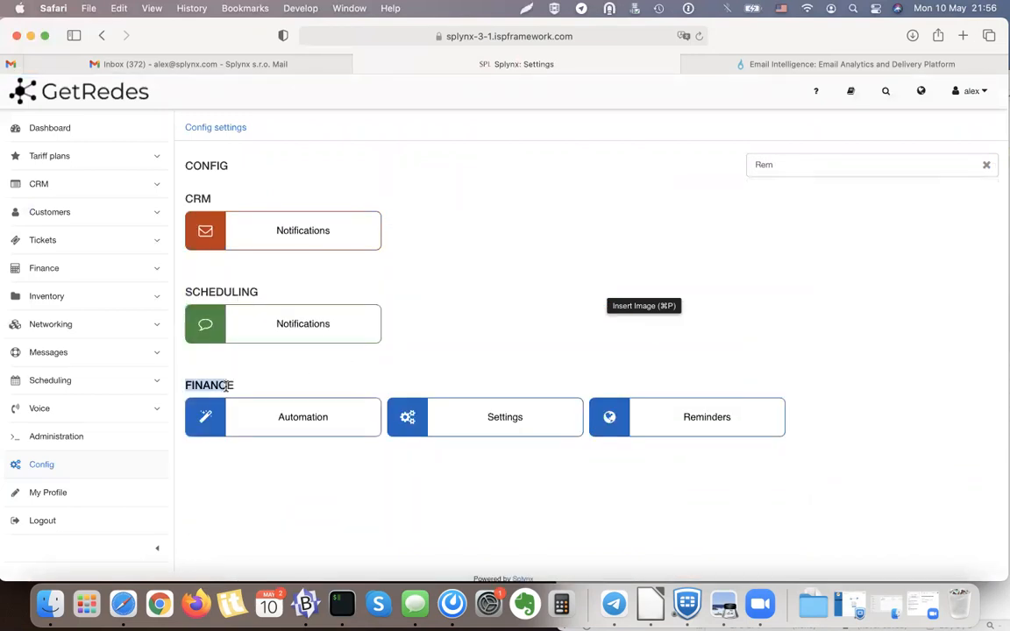
left_click(698, 417)
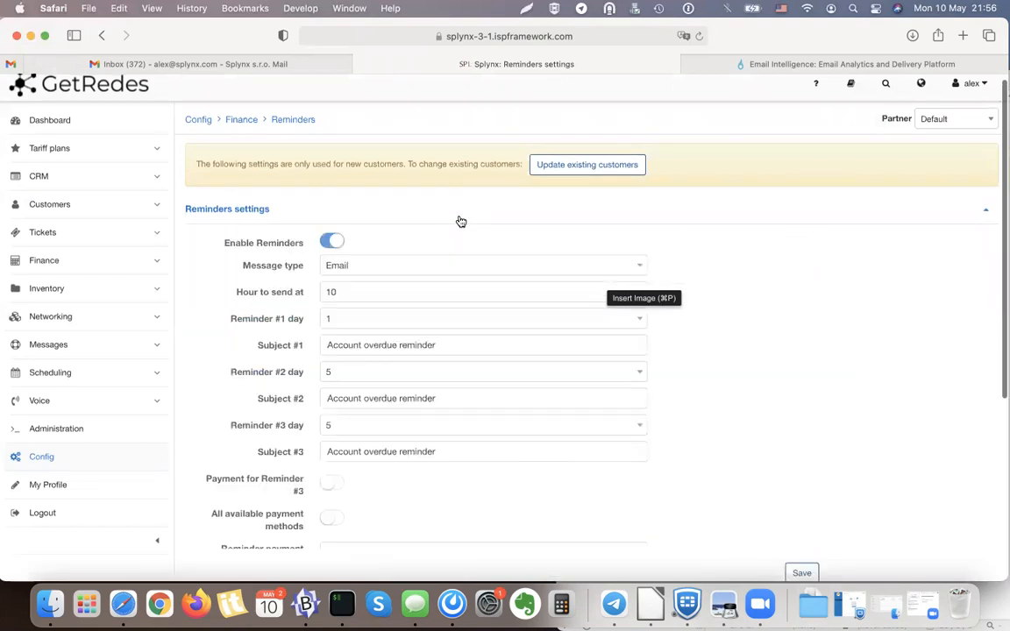
- Set the Reminder #1 day to 10 in the reminders settings
scroll(380, 268, "down", 2)
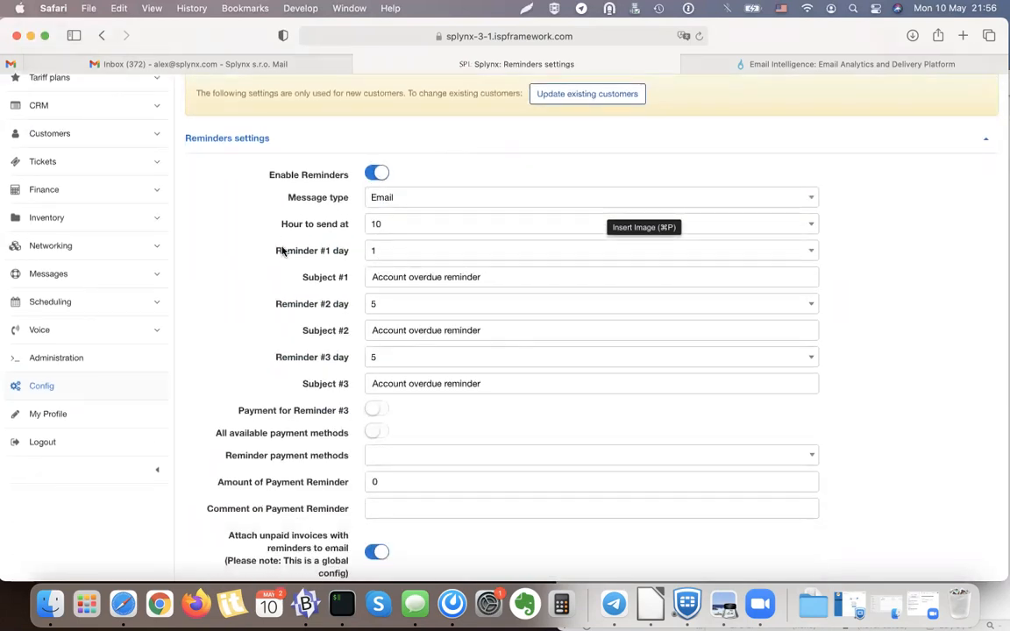
left_click_drag(273, 254, 349, 252)
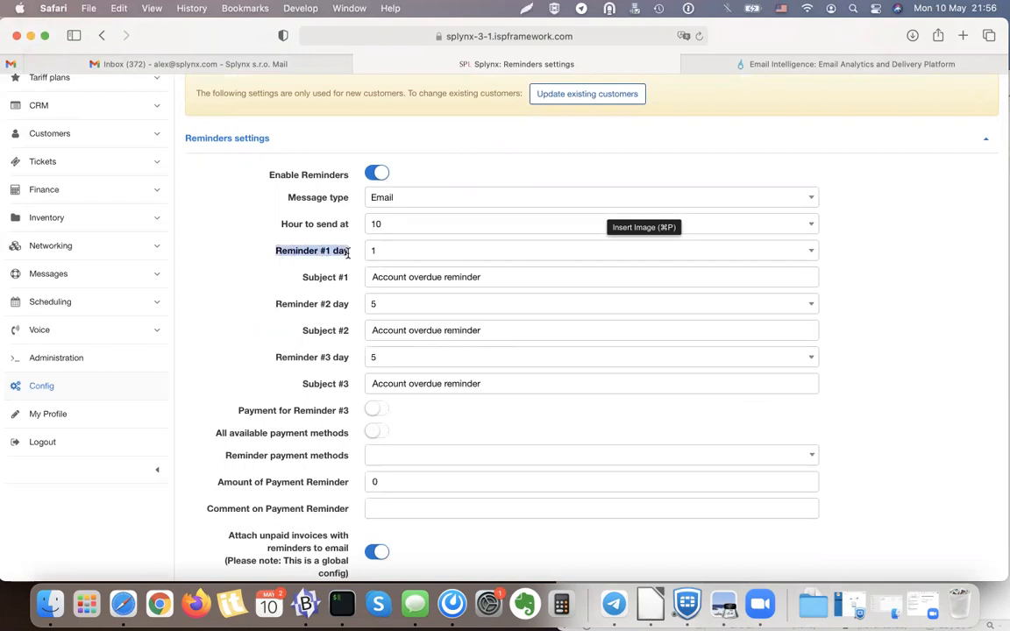
left_click(418, 254)
scroll(423, 342, "down", 2)
type("20")
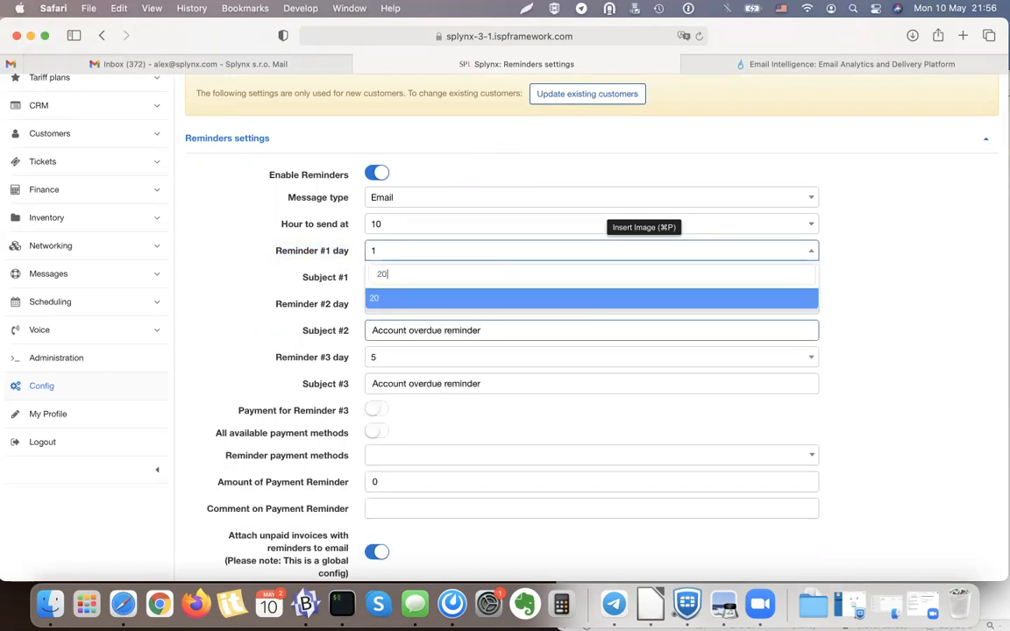
key("BackSpace")
key("BackSpace")
type("10")
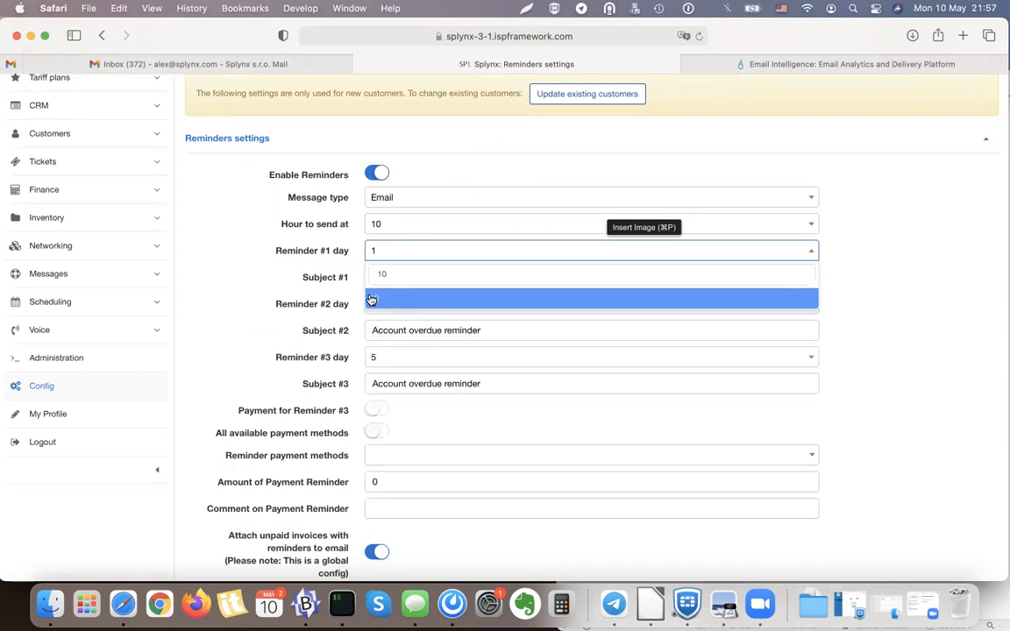
left_click(373, 298)
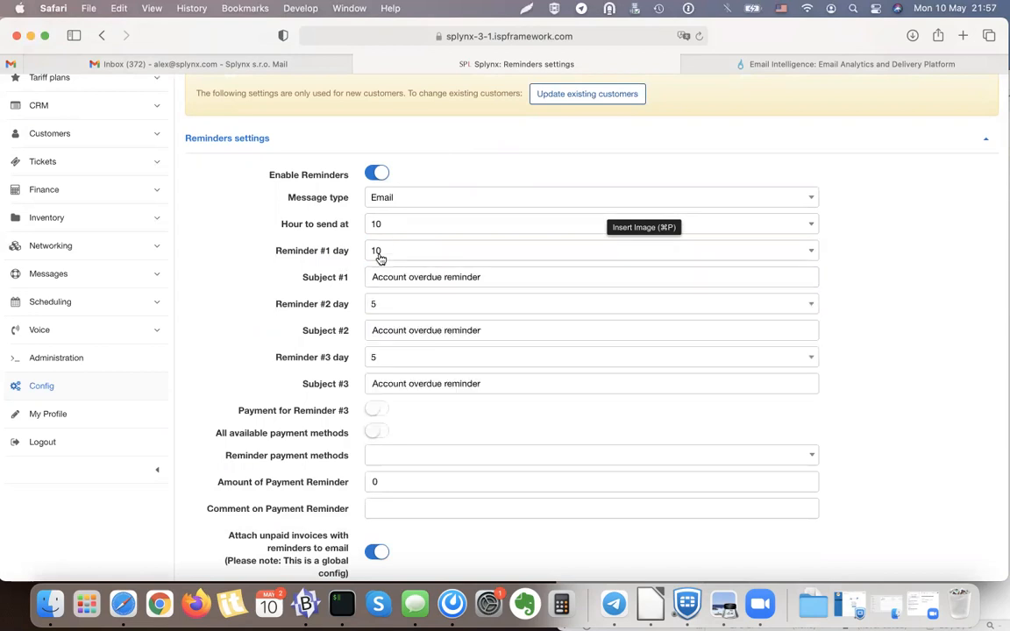
- Check the Reminder #1 and Reminder #2 days and save the reminders settings
left_click_drag(275, 250, 350, 254)
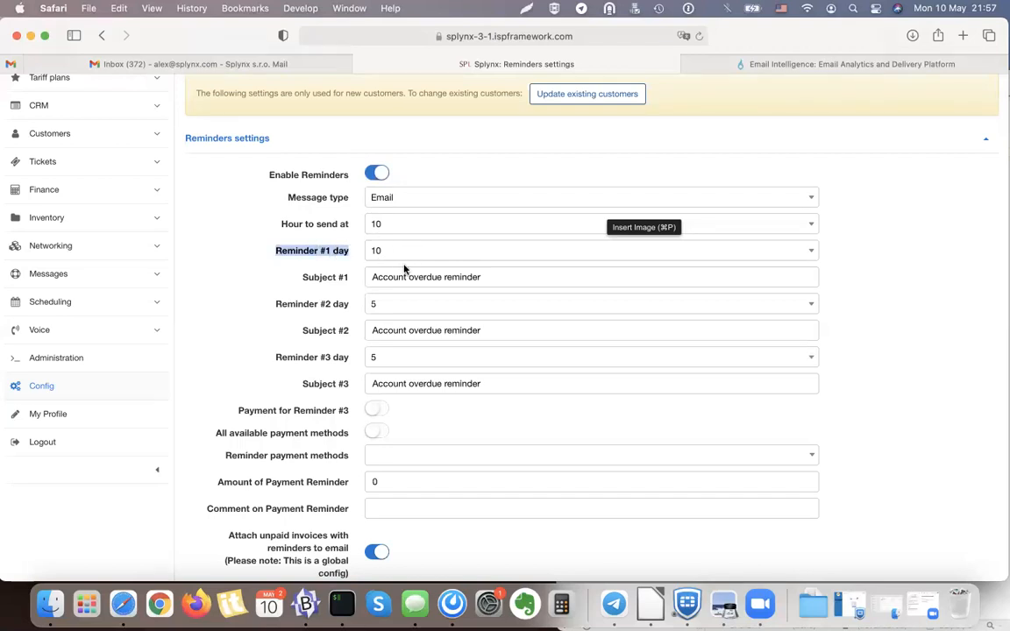
left_click_drag(282, 304, 340, 305)
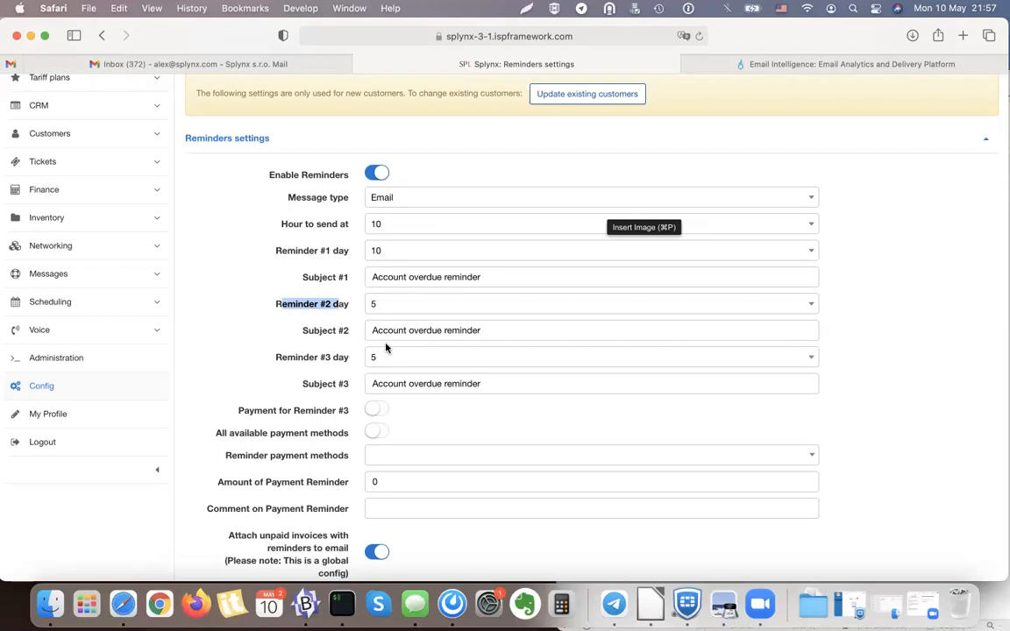
scroll(277, 361, "down", 5)
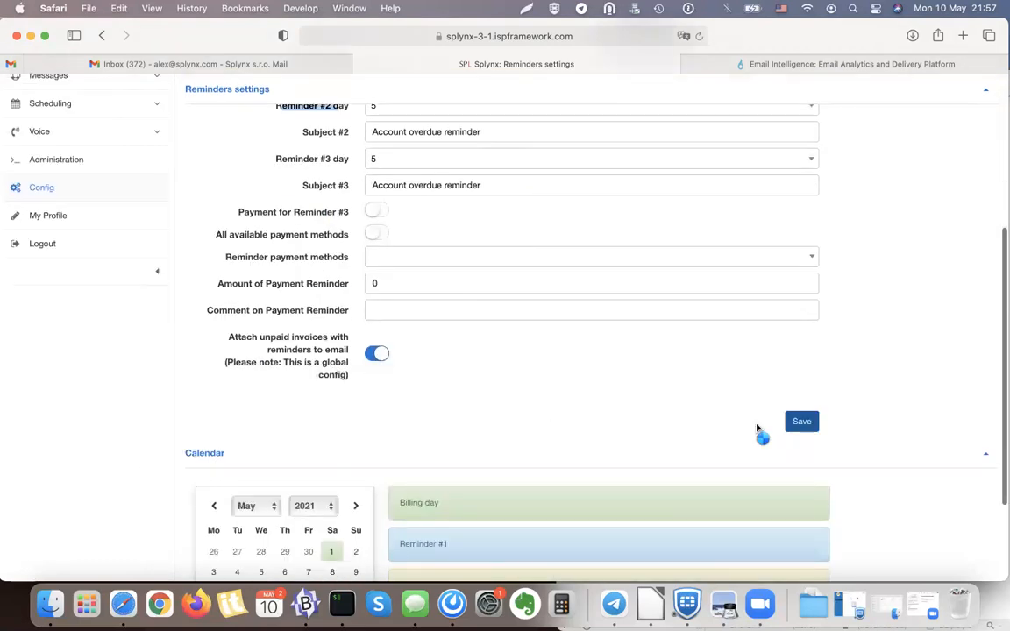
left_click(800, 422)
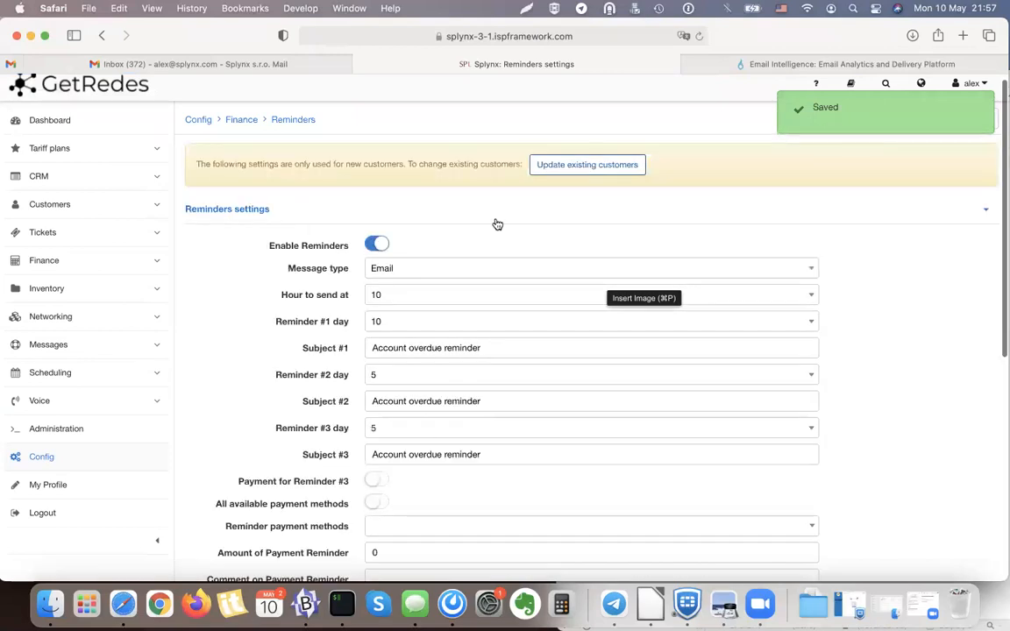
- Examine the billing day and reminder dates in the calendar and check the Enable Reminders setting
scroll(349, 289, "down", 10)
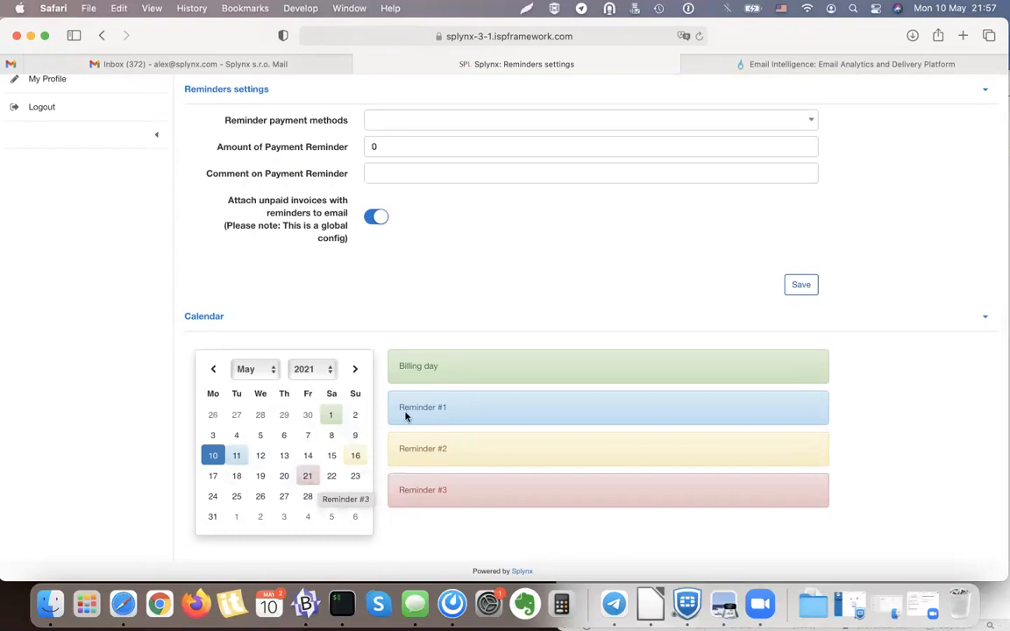
scroll(577, 368, "up", 10)
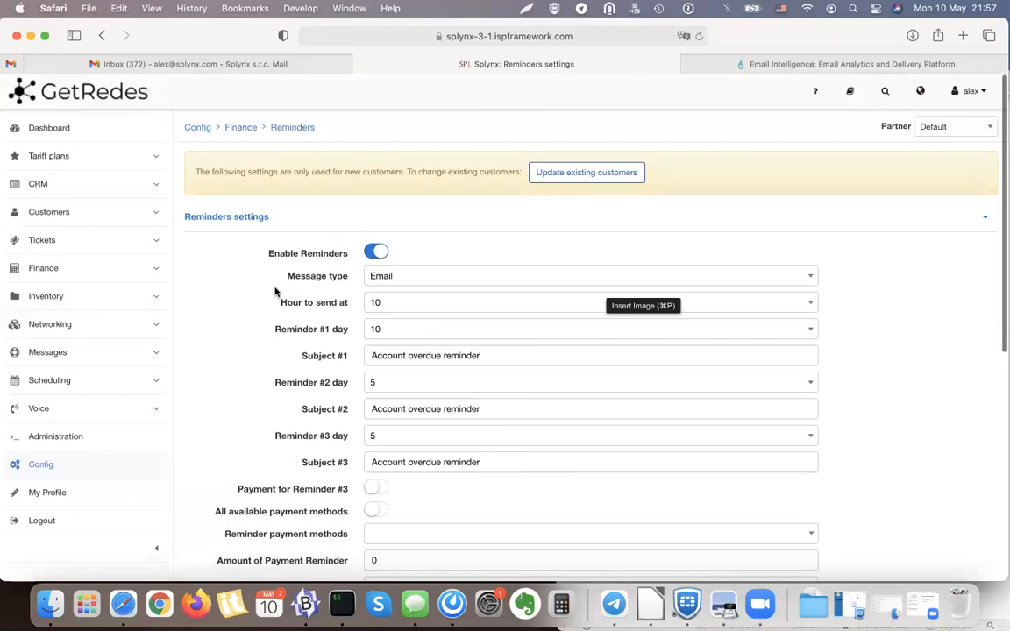
left_click_drag(268, 254, 332, 254)
left_click(356, 249)
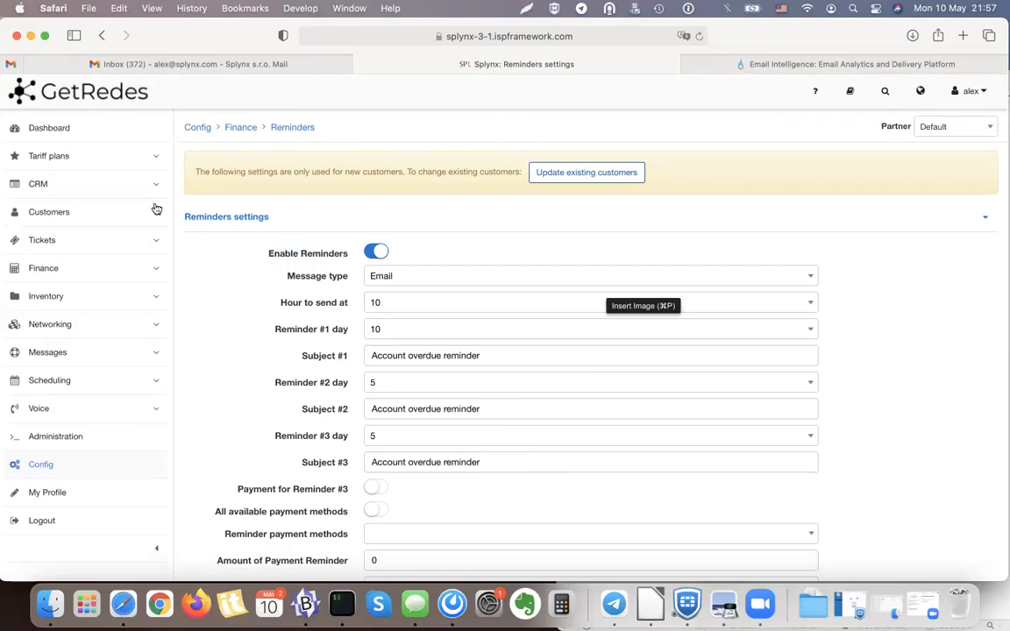
- Open the customer's profile and find the reminders settings in the billing overview
left_click(68, 214)
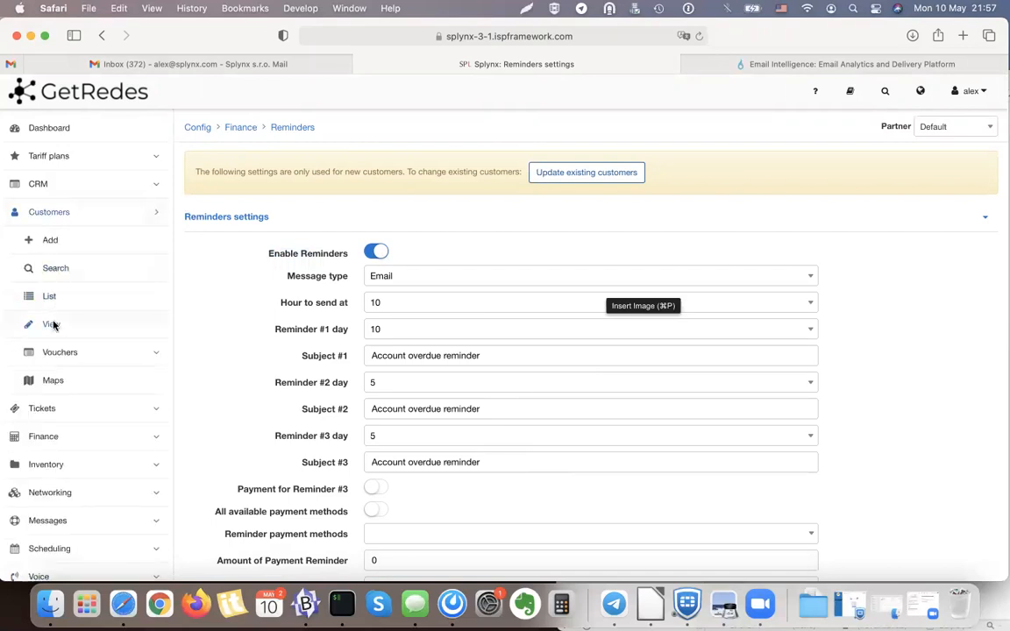
left_click(53, 324)
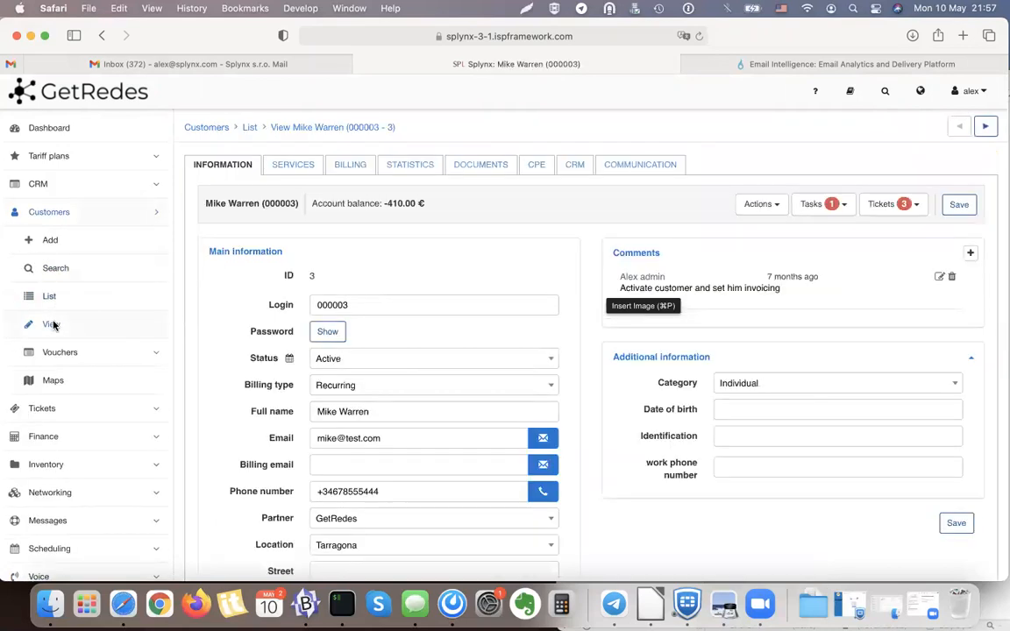
left_click(351, 167)
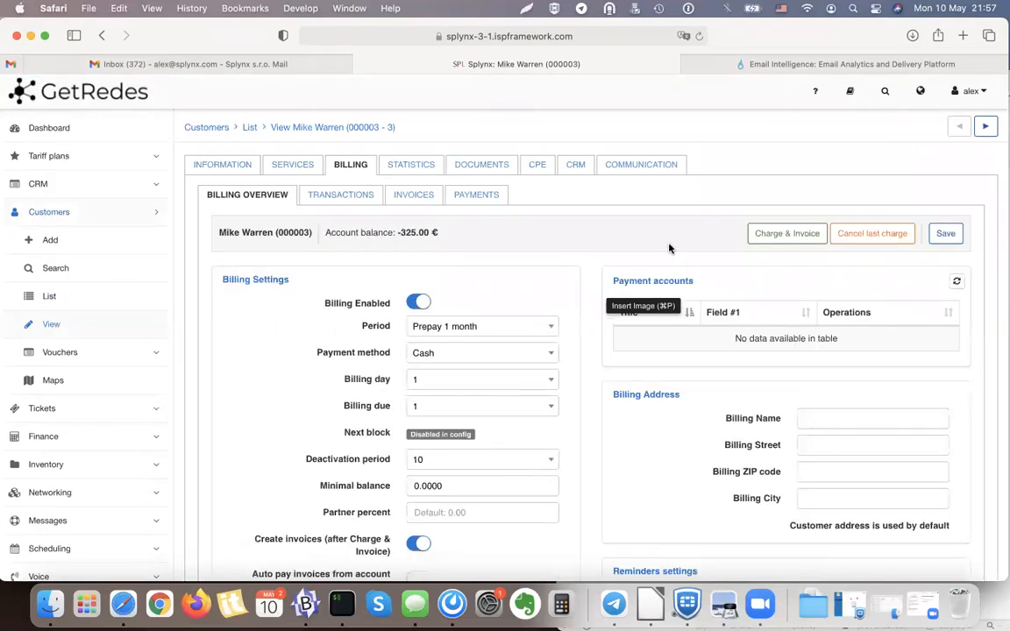
scroll(669, 248, "down", 5)
scroll(413, 291, "up", 5)
scroll(540, 316, "down", 5)
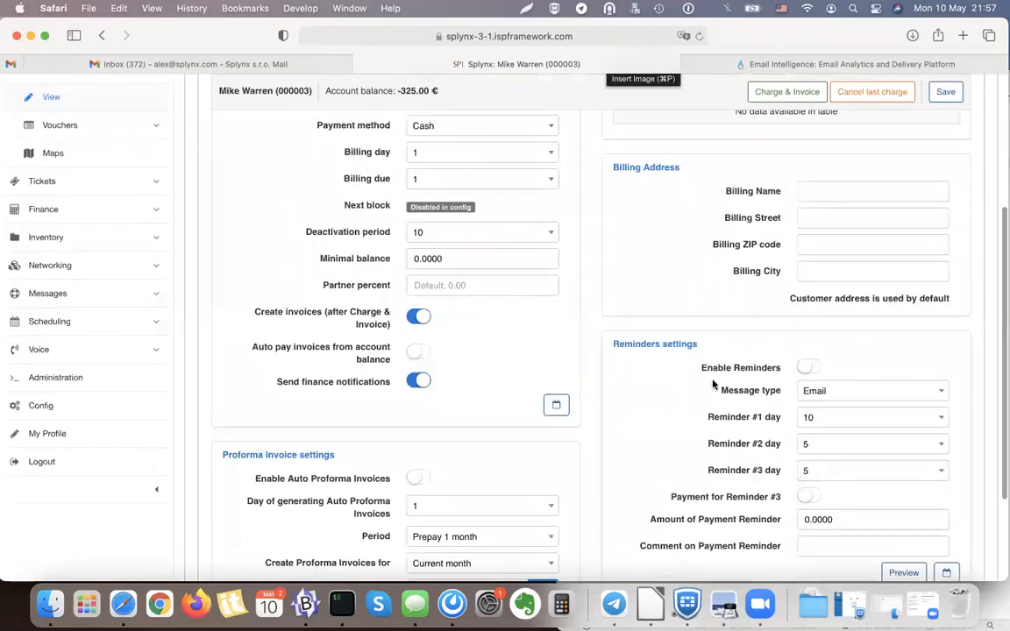
scroll(713, 384, "down", 3)
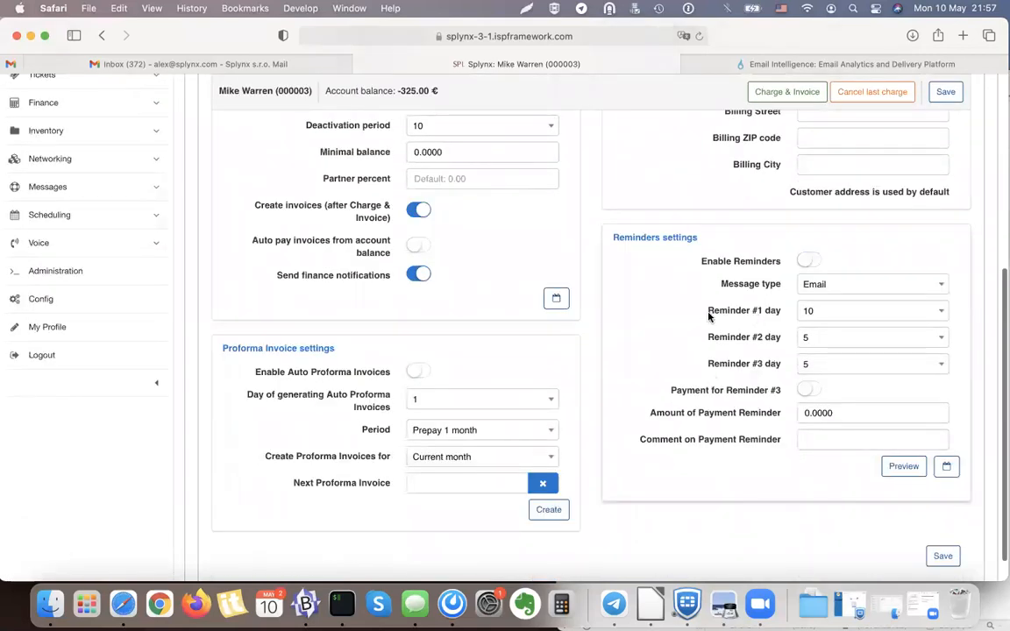
- Check the customer's three reminder days and preview the reminder message
left_click_drag(708, 315, 773, 310)
left_click_drag(690, 333, 746, 334)
double_click(746, 363)
left_click(744, 339)
scroll(773, 396, "down", 2)
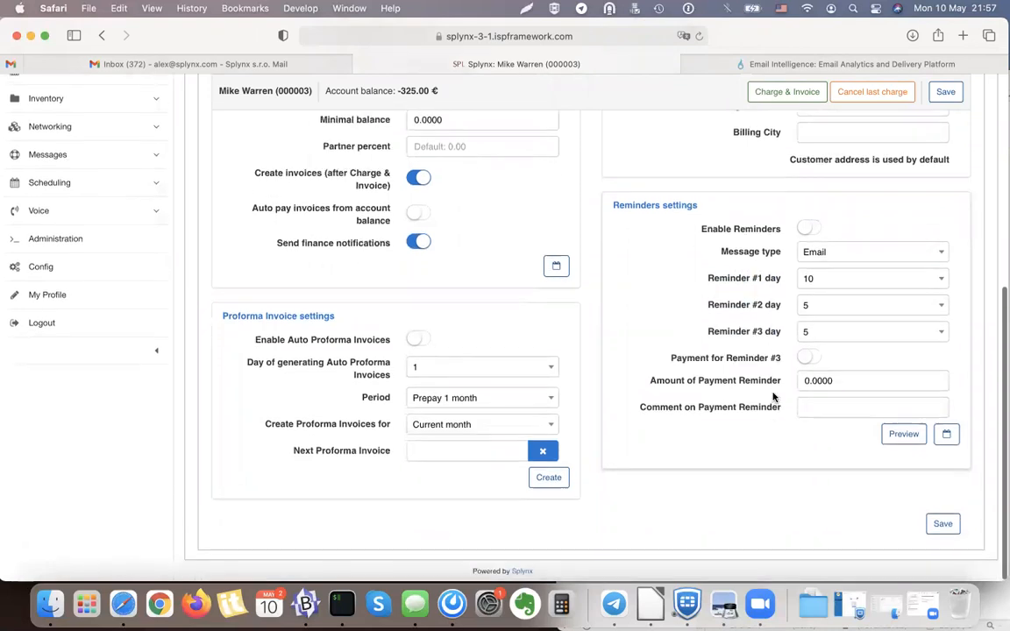
left_click(906, 437)
scroll(334, 270, "down", 2)
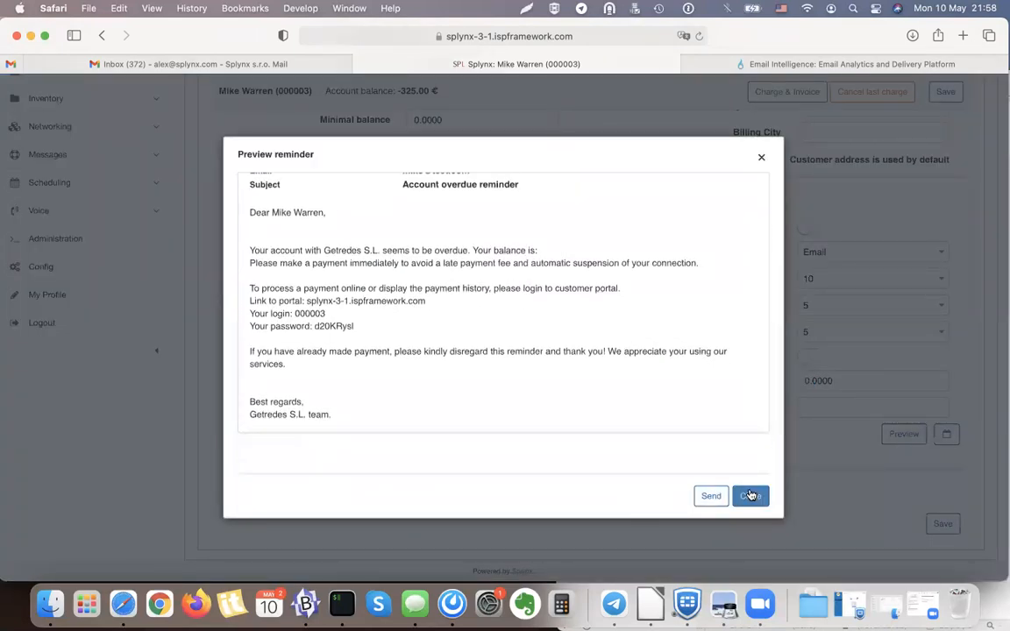
- Close the reminder preview and check the customer's billing day and three reminder dates in the reminders calendar
left_click(751, 496)
left_click(946, 434)
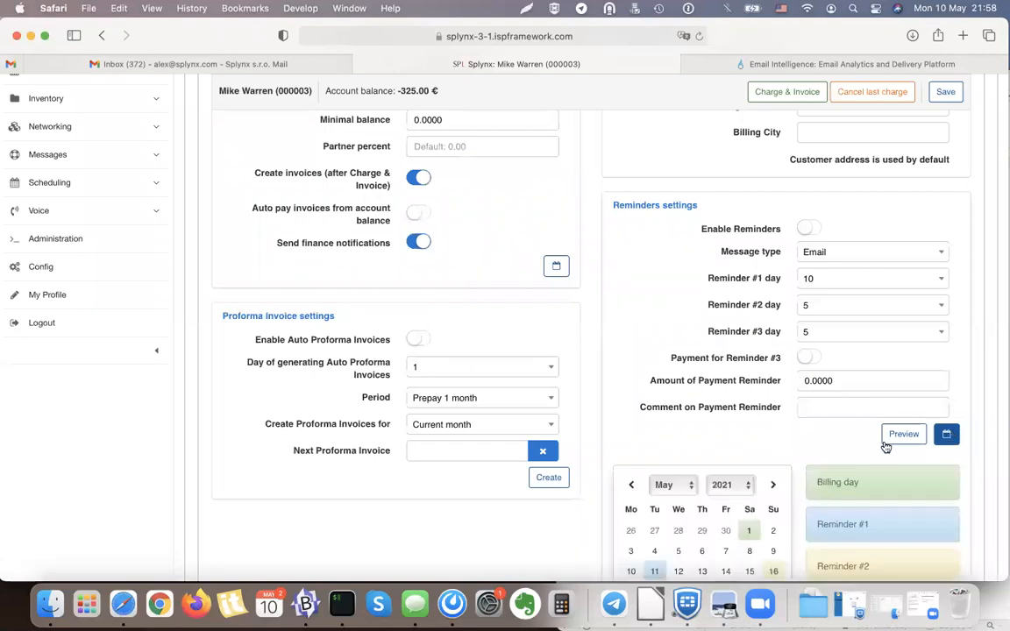
scroll(885, 447, "down", 3)
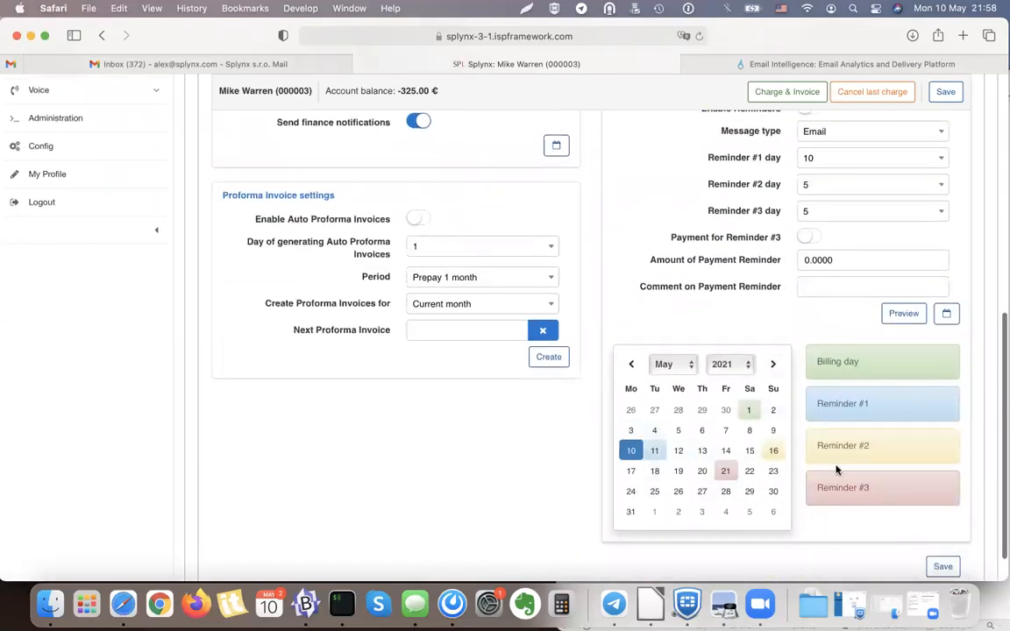
left_click(946, 313)
scroll(743, 342, "up", 3)
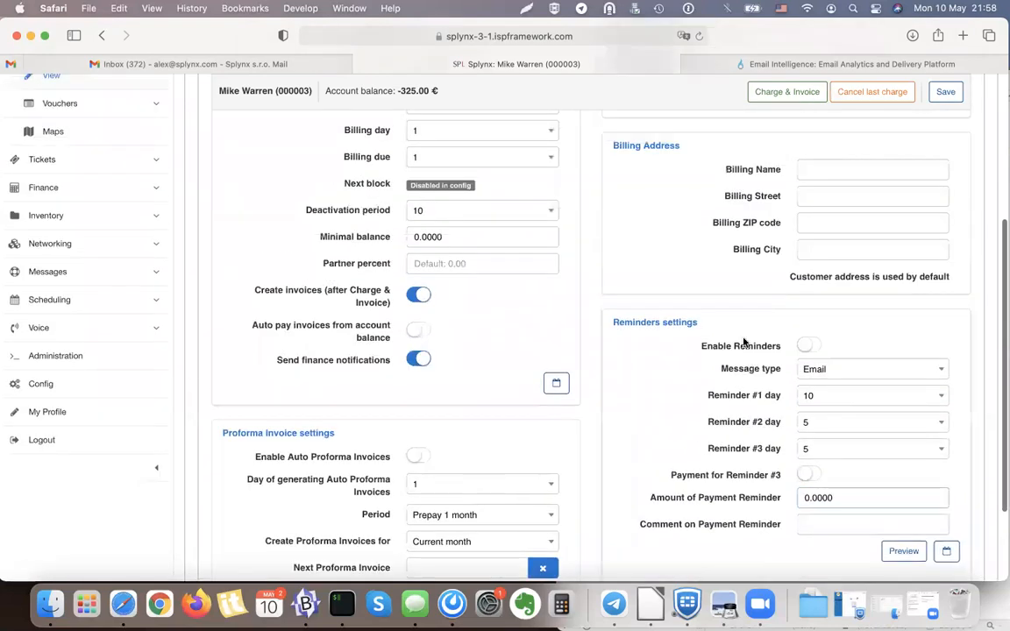
scroll(705, 336, "up", 6)
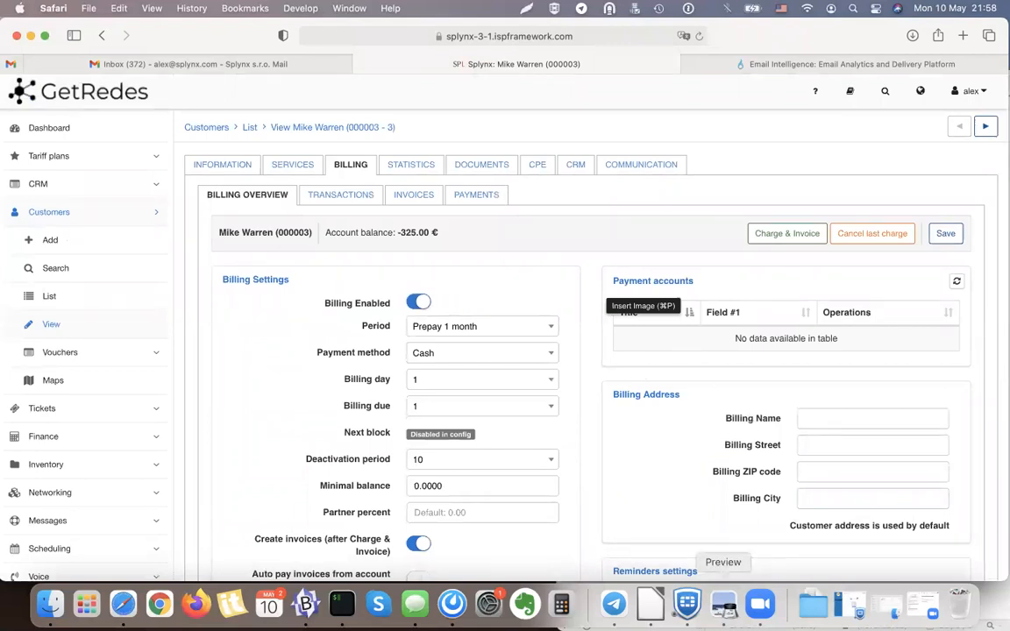
- Switch to SPLYNX_3_1_Communication.pdf in Preview, review the EMAIL SMTP slide on page 39, and minimize the document
left_click(723, 603)
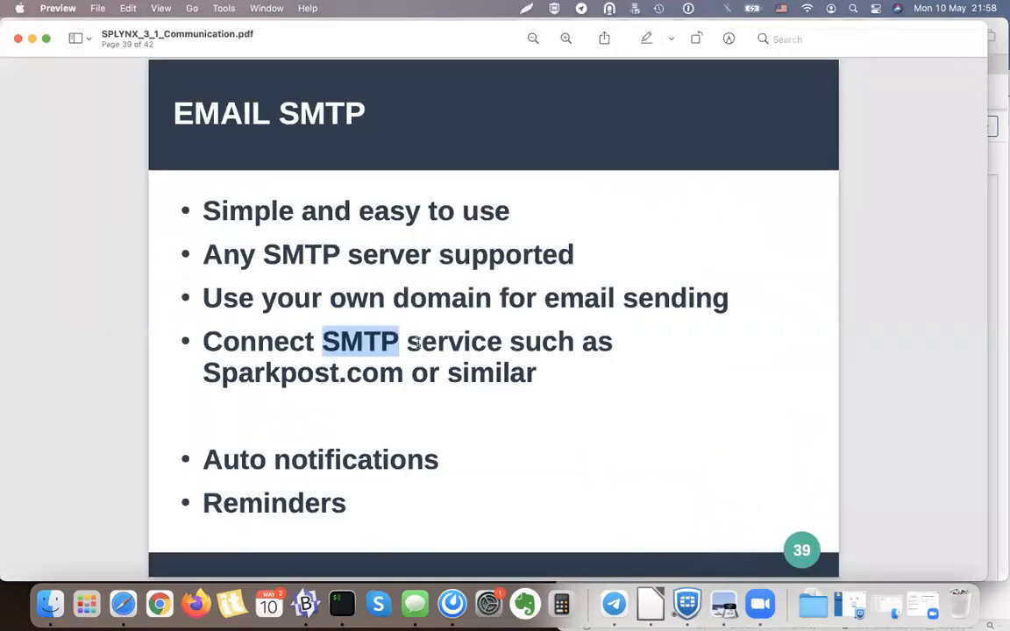
left_click(499, 336)
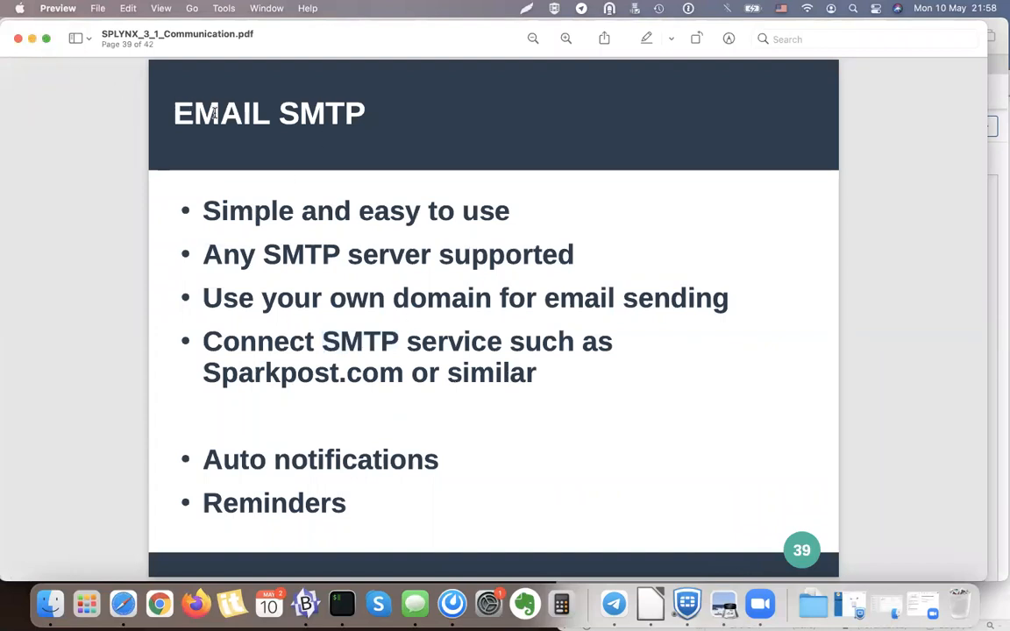
left_click(31, 37)
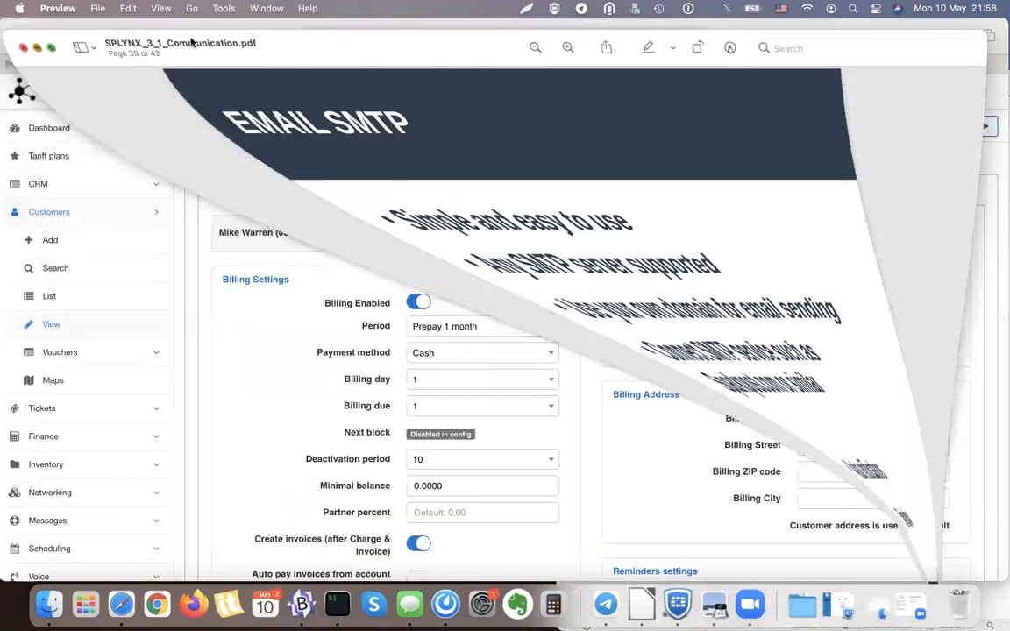